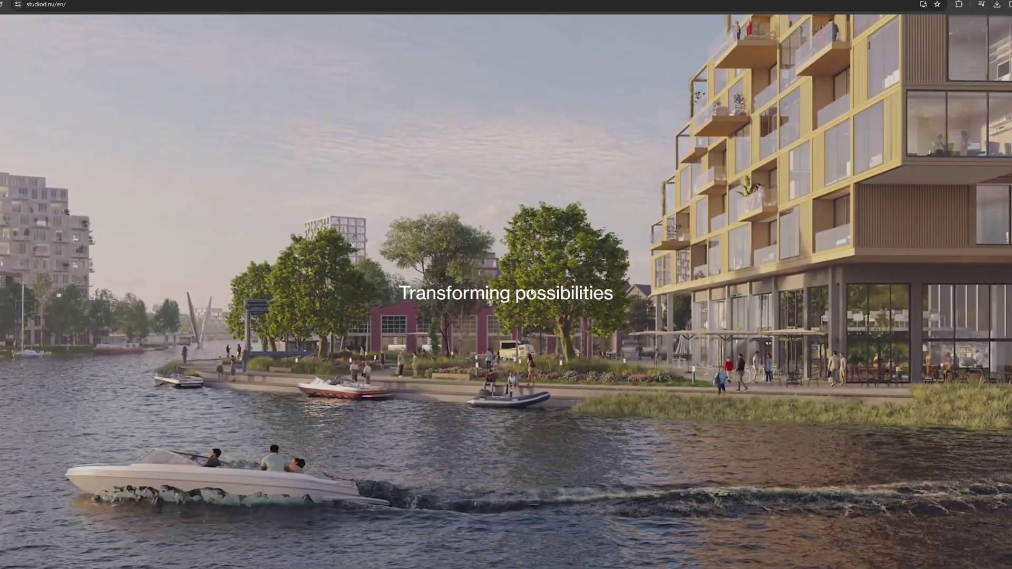
Scroll through the studiod.nu and zizo.ne.jp/en/services pages for services-section layout ideas
{"action": "scroll", "coordinate": [598, 369], "scroll_direction": "down", "scroll_amount": 1}
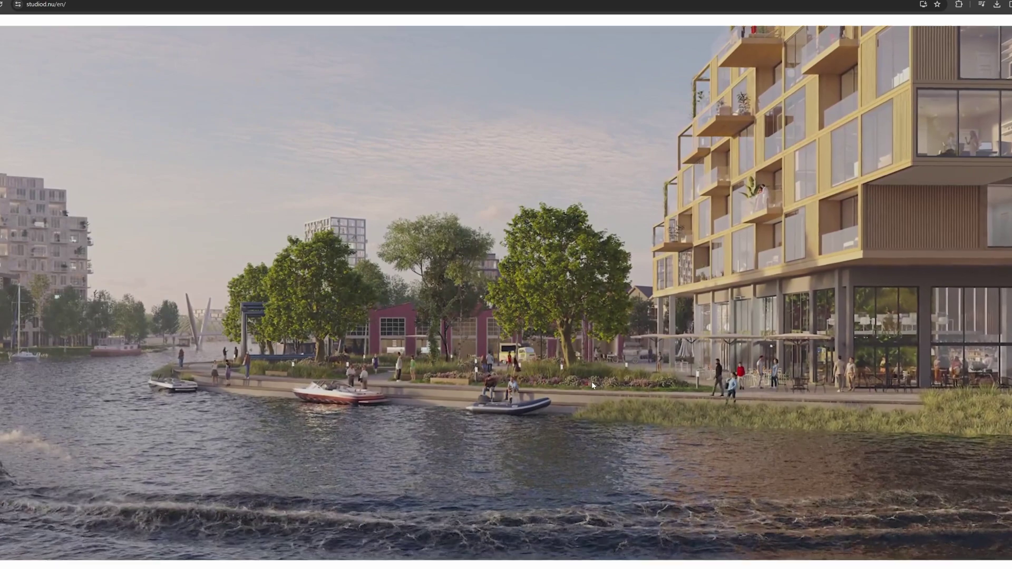
{"action": "scroll", "coordinate": [589, 391], "scroll_direction": "down", "scroll_amount": 3}
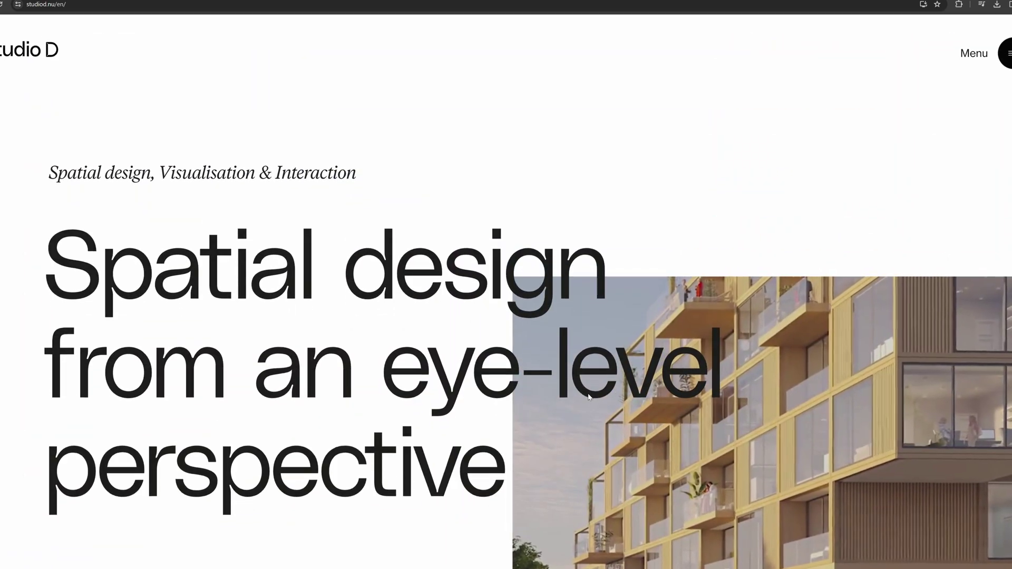
{"action": "scroll", "coordinate": [580, 380], "scroll_direction": "down", "scroll_amount": 5}
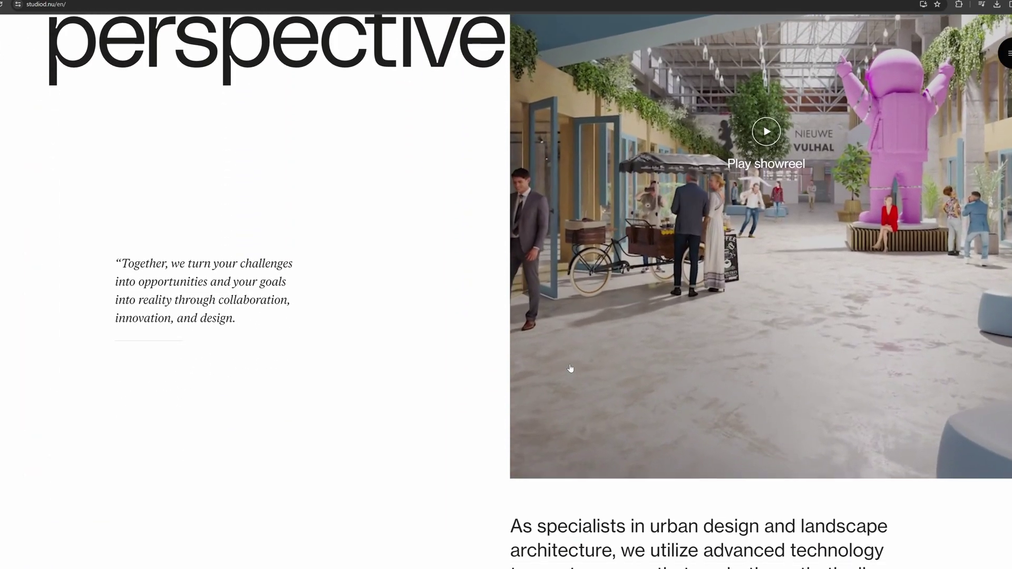
{"action": "scroll", "coordinate": [570, 368], "scroll_direction": "down", "scroll_amount": 10}
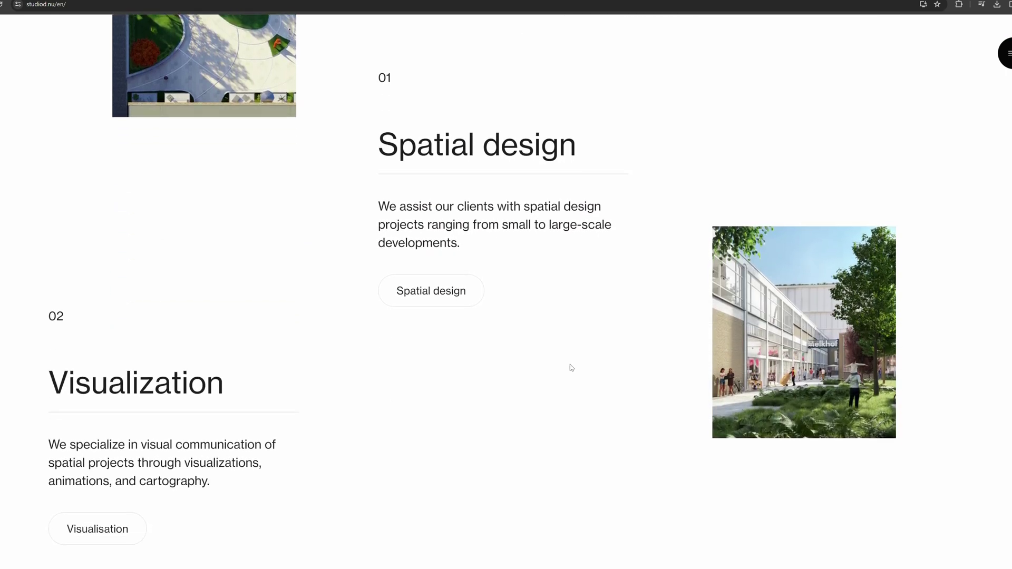
{"action": "scroll", "coordinate": [570, 365], "scroll_direction": "down", "scroll_amount": 5}
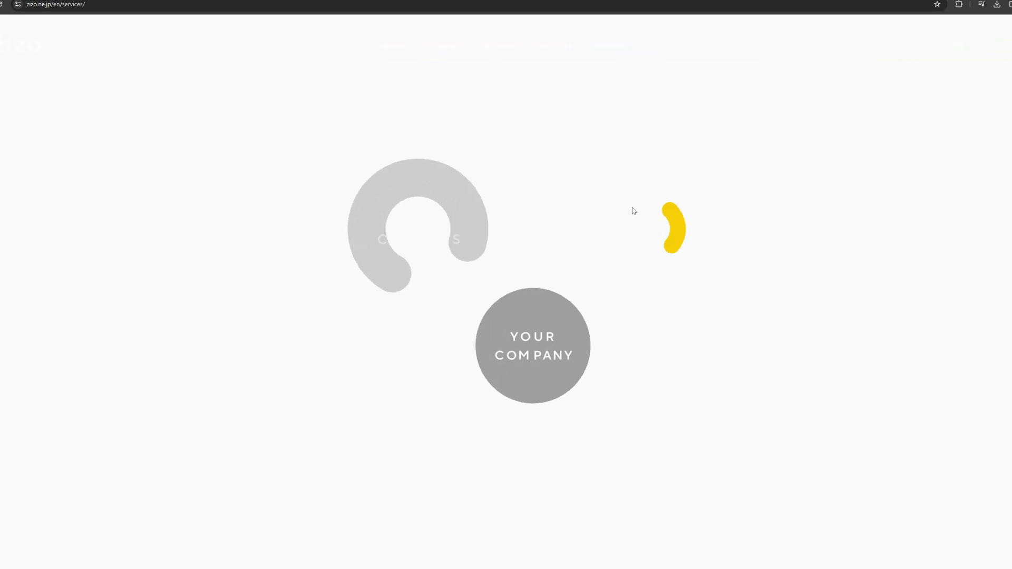
{"action": "scroll", "coordinate": [630, 211], "scroll_direction": "down", "scroll_amount": 8}
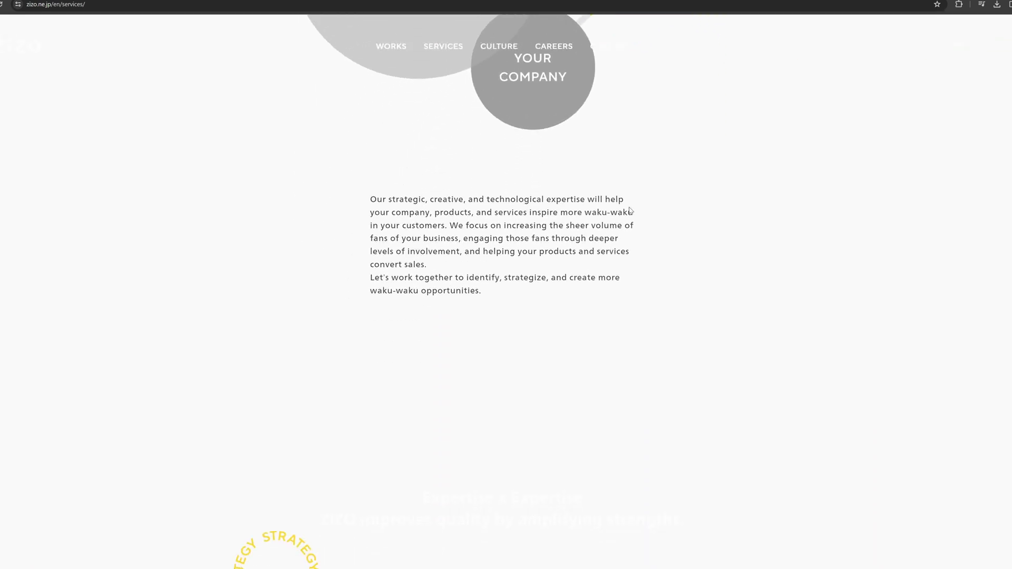
{"action": "scroll", "coordinate": [629, 211], "scroll_direction": "down", "scroll_amount": 8}
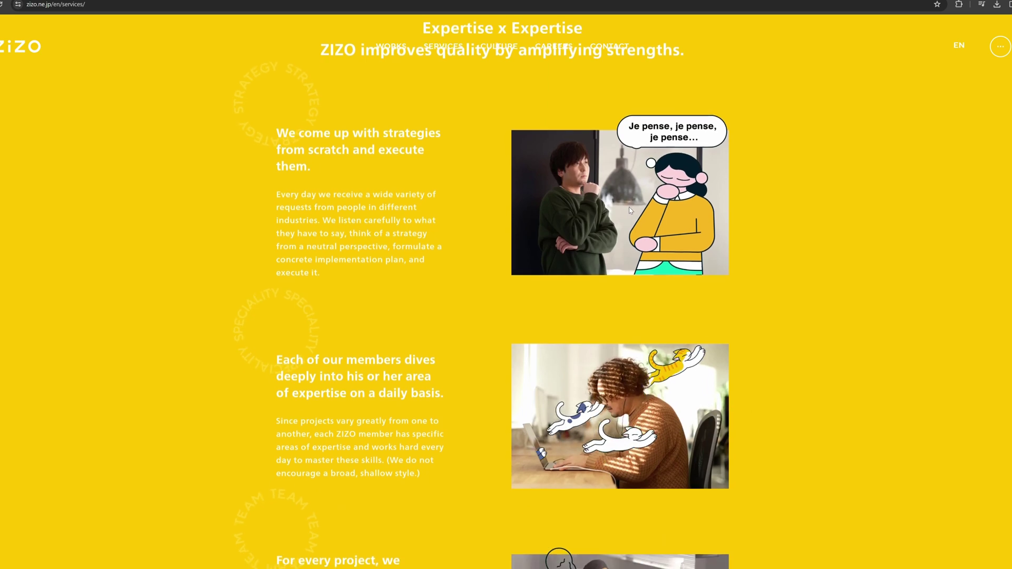
{"action": "scroll", "coordinate": [624, 213], "scroll_direction": "down", "scroll_amount": 7}
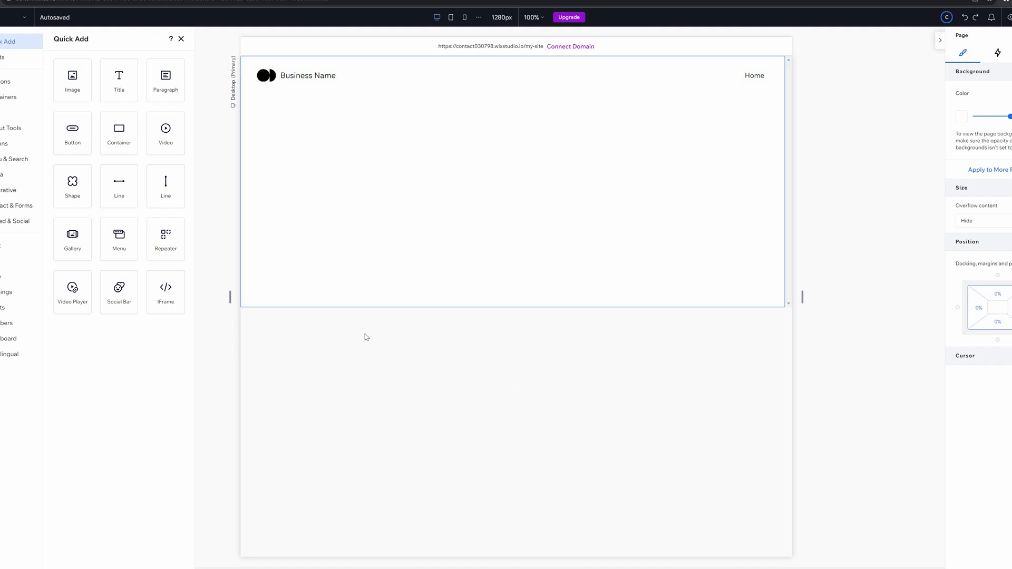
Add an empty section below the header and stretch its bottom edge much further down
{"action": "left_click_drag", "start_coordinate": [118, 79], "coordinate": [459, 210]}
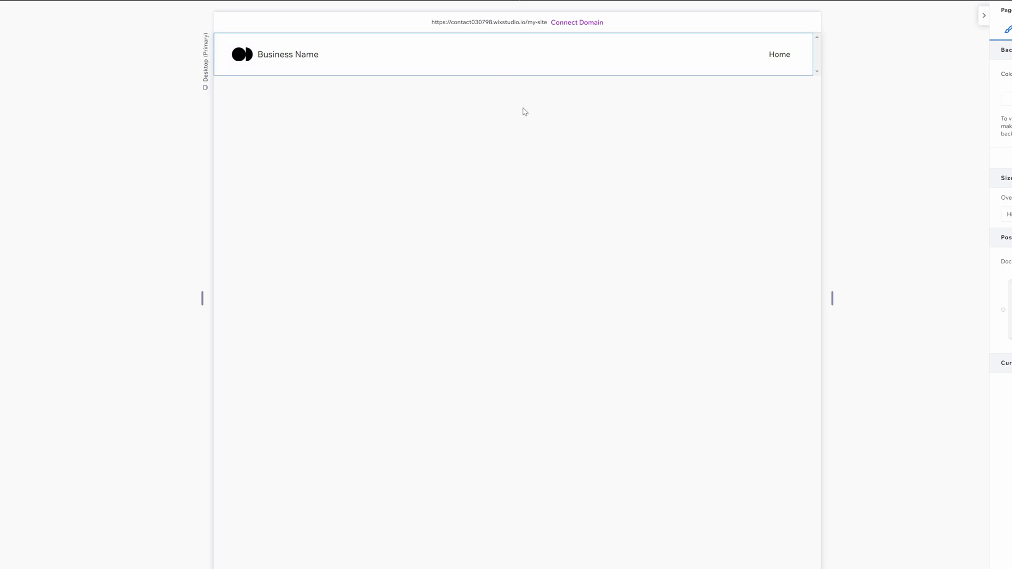
{"action": "mouse_move", "coordinate": [510, 74]}
{"action": "left_click", "coordinate": [514, 77]}
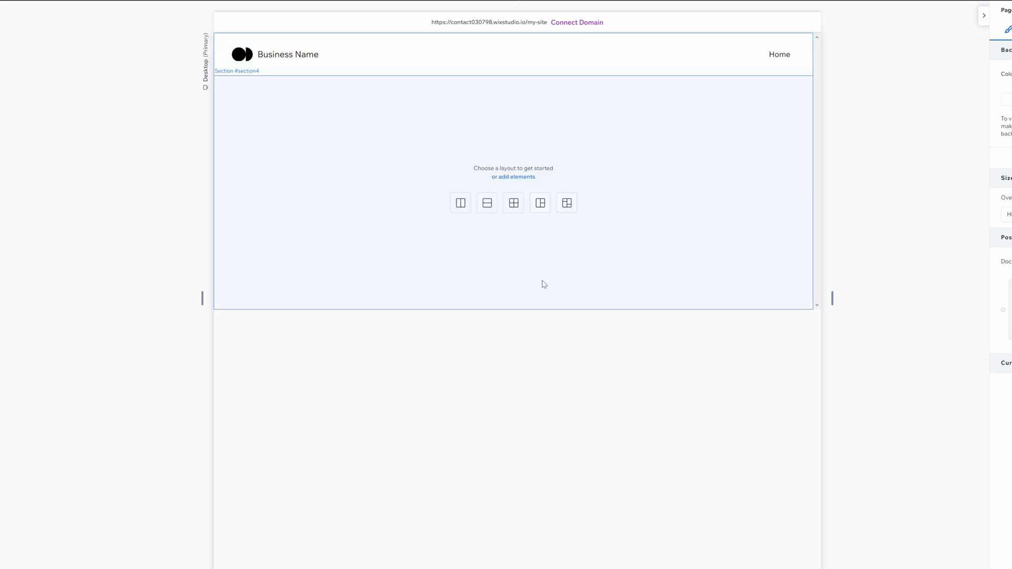
{"action": "left_click_drag", "start_coordinate": [543, 310], "coordinate": [549, 521]}
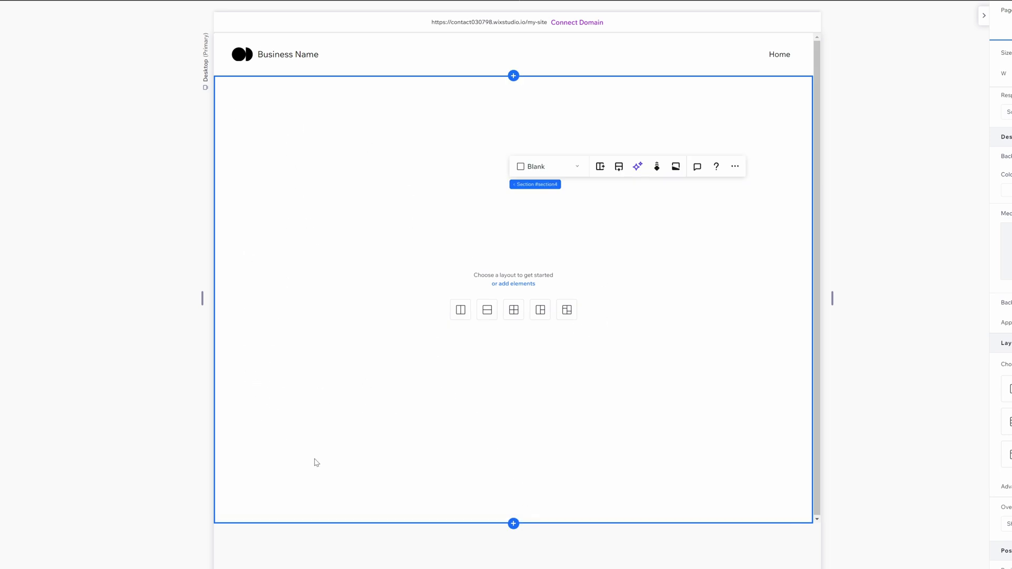
{"action": "left_click", "coordinate": [9, 55]}
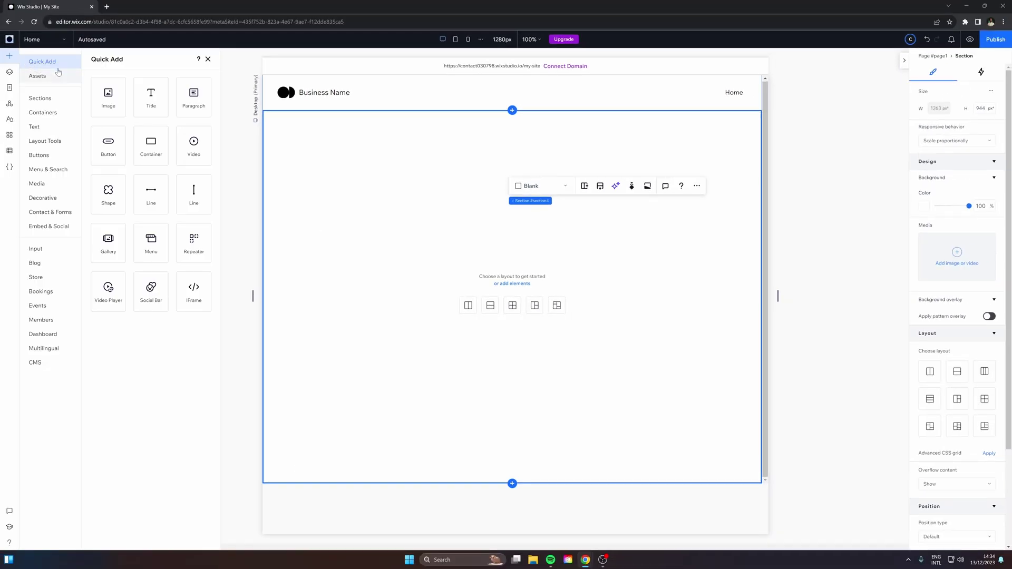
Place a container in the new section and resize it to about 344 × 409 px
{"action": "left_click_drag", "start_coordinate": [158, 143], "coordinate": [387, 276]}
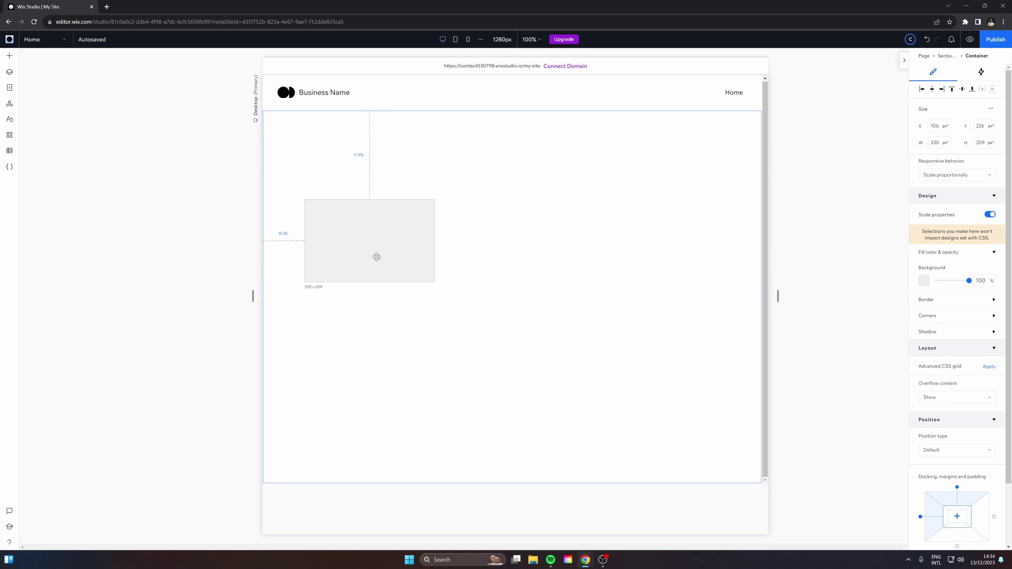
{"action": "left_click_drag", "start_coordinate": [369, 282], "coordinate": [372, 362]}
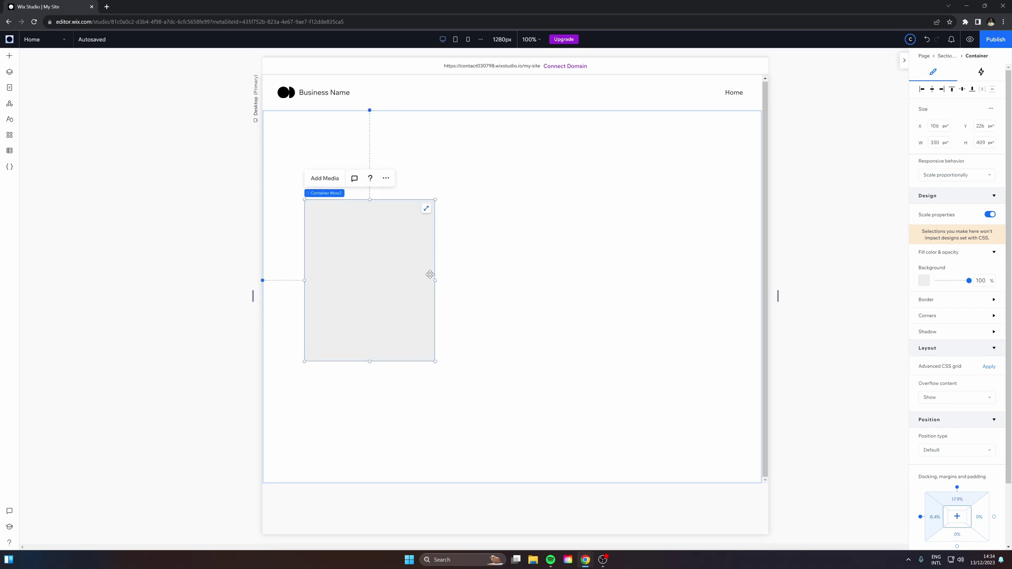
{"action": "left_click_drag", "start_coordinate": [429, 274], "coordinate": [441, 280]}
{"action": "scroll", "coordinate": [928, 291], "scroll_direction": "down", "scroll_amount": 2}
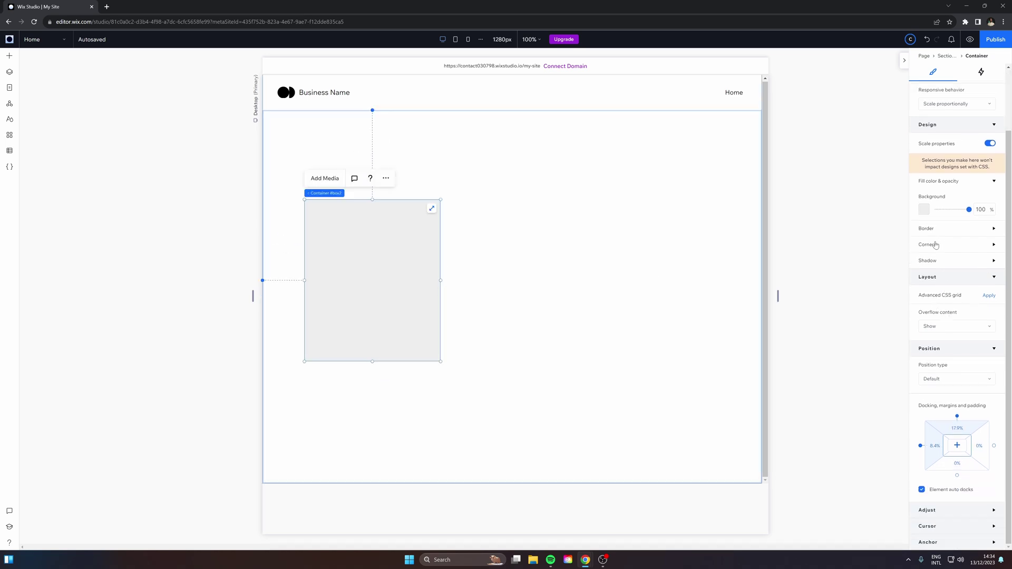
Set the container's corner radius to 12 px and bring up the stock image library
{"action": "left_click", "coordinate": [935, 245]}
{"action": "left_click", "coordinate": [932, 271]}
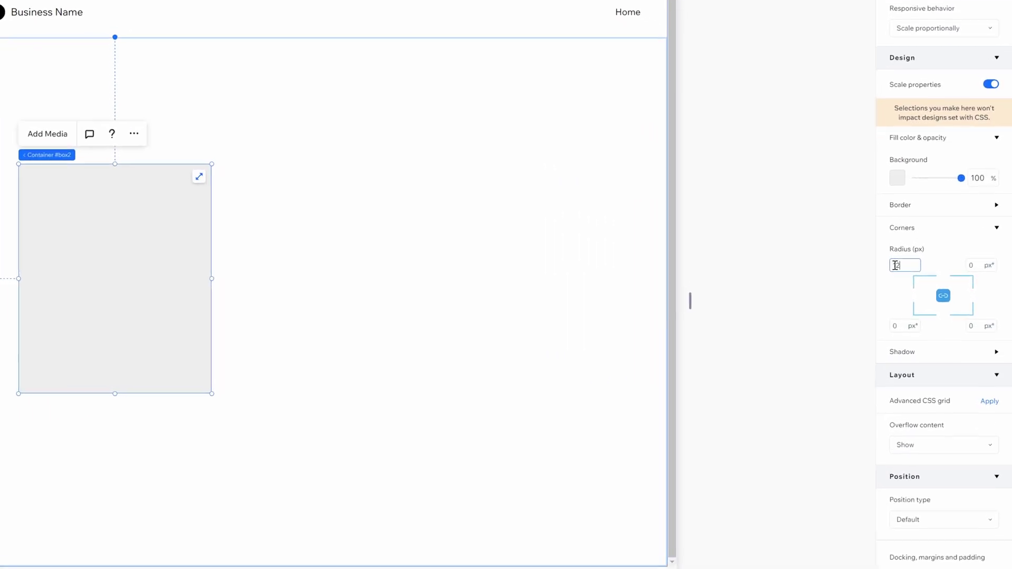
{"action": "type", "text": "12"}
{"action": "key", "text": "Return"}
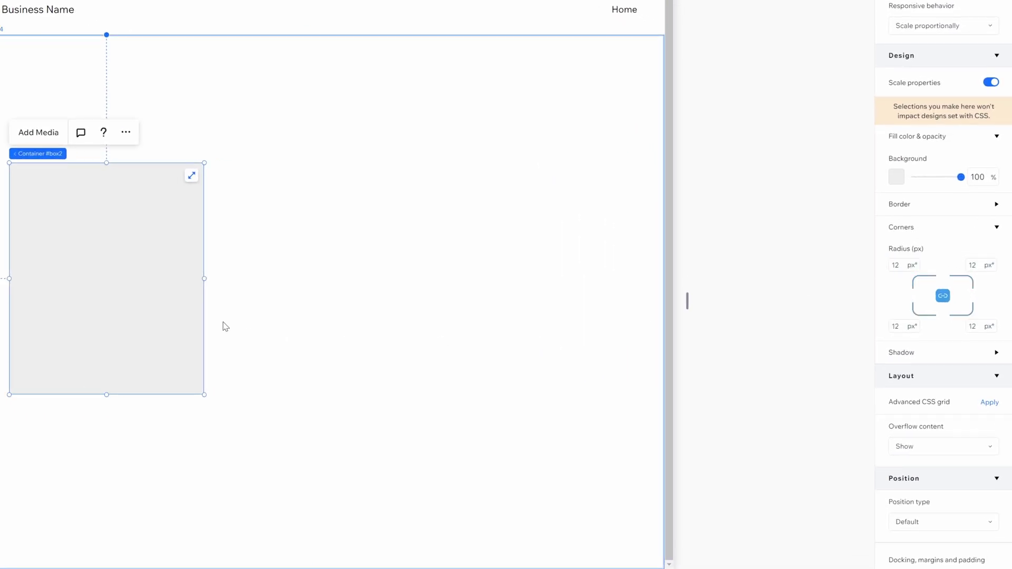
{"action": "left_click", "coordinate": [34, 134]}
Duplicate the photo card twice with Ctrl+D and line the three cards up across the section
{"action": "scroll", "coordinate": [382, 347], "scroll_direction": "down", "scroll_amount": 1}
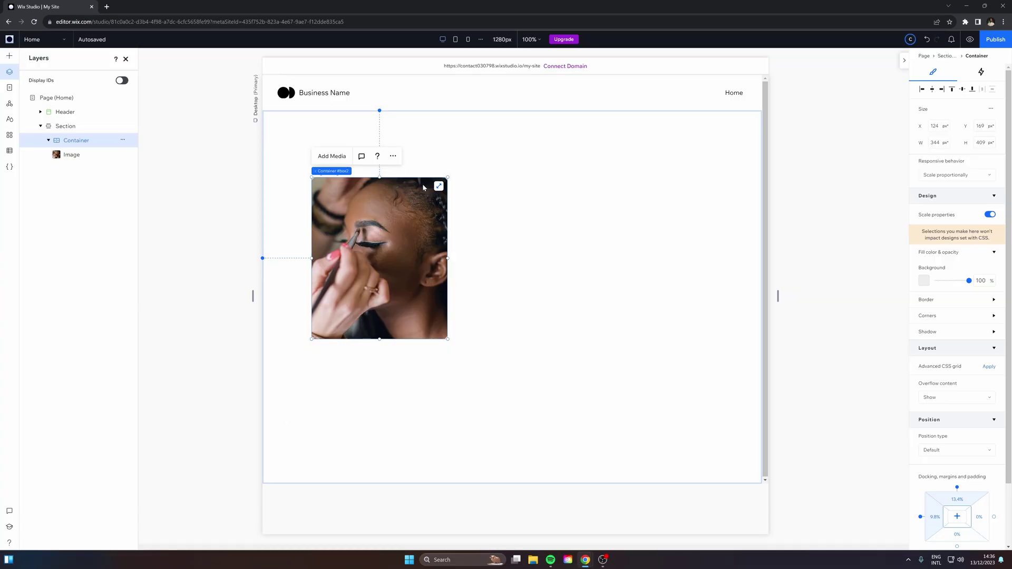
{"action": "mouse_move", "coordinate": [378, 255]}
{"action": "left_mouse_down"}
{"action": "mouse_move", "coordinate": [472, 234]}
{"action": "mouse_move", "coordinate": [394, 247]}
{"action": "left_mouse_up"}
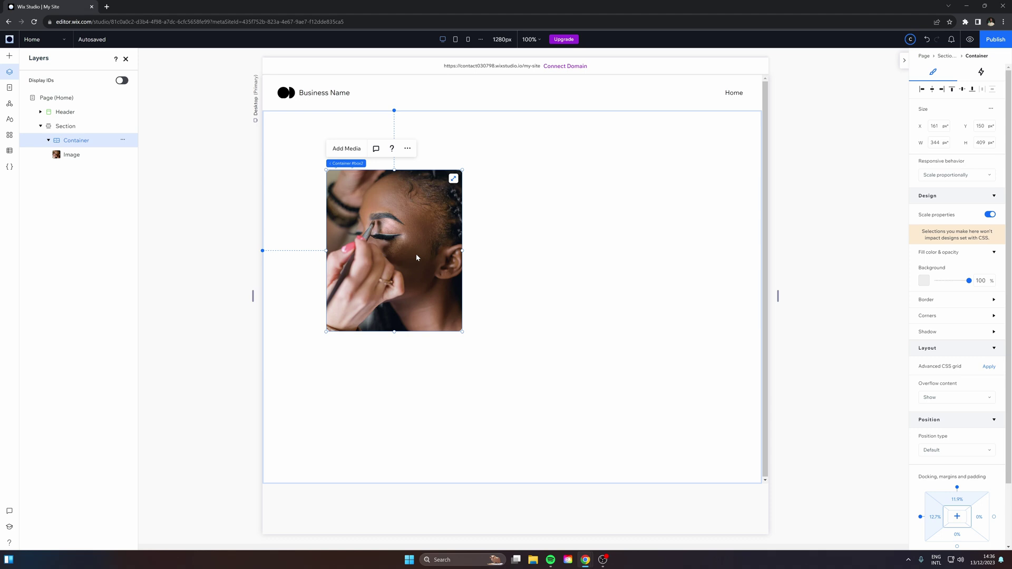
{"action": "key", "text": "ctrl+d"}
{"action": "left_click", "coordinate": [459, 267]}
{"action": "key", "text": "ctrl+d"}
{"action": "left_click_drag", "start_coordinate": [549, 312], "coordinate": [628, 276]}
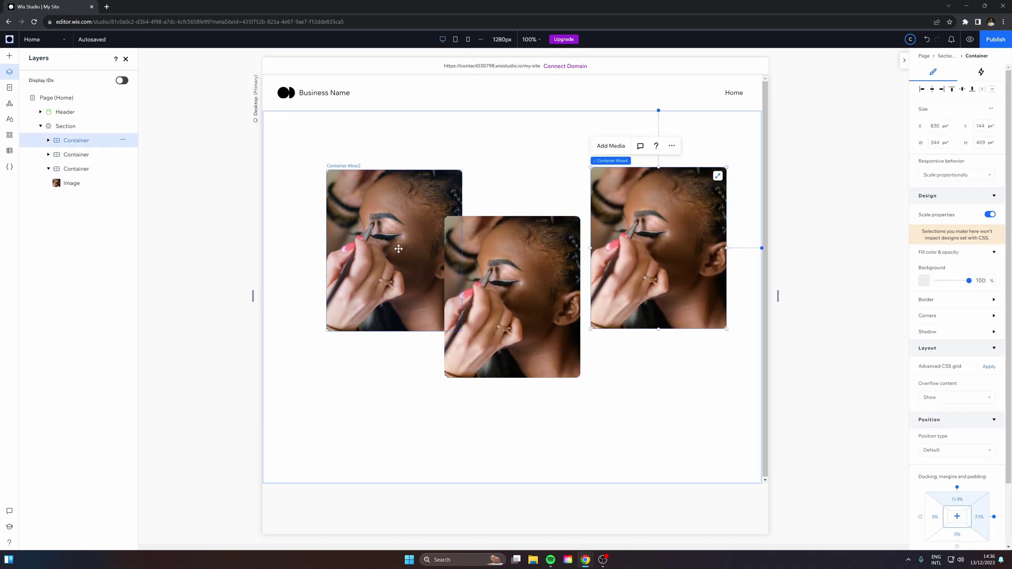
{"action": "left_click_drag", "start_coordinate": [392, 248], "coordinate": [357, 249]}
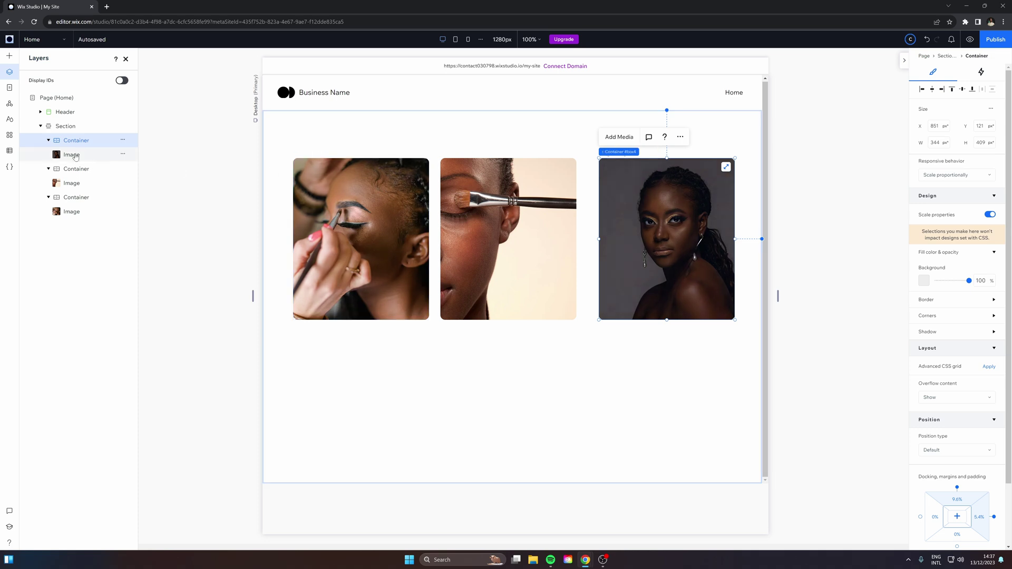
{"action": "left_click", "coordinate": [77, 153]}
{"action": "left_click", "coordinate": [78, 146]}
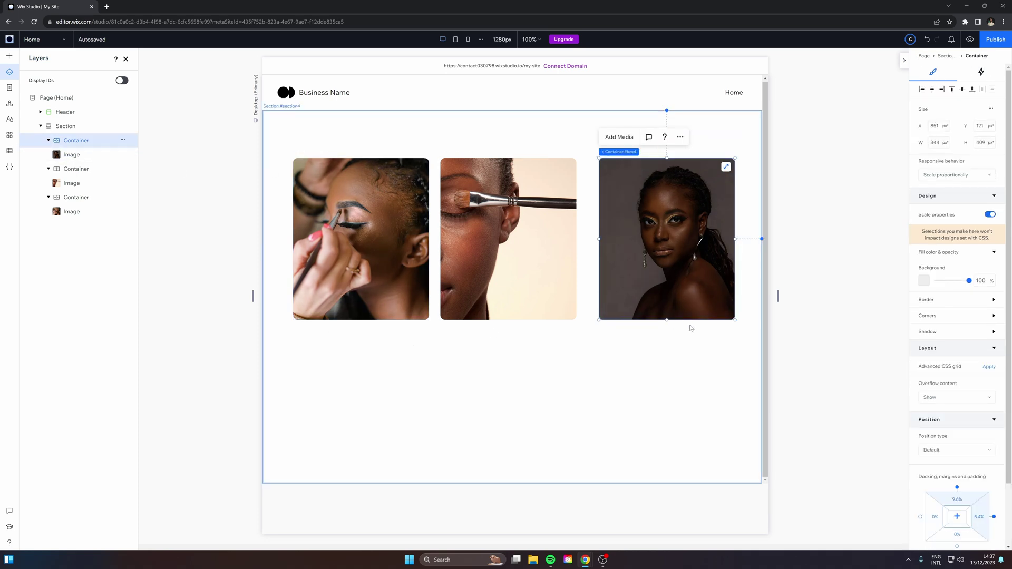
Add an 'Add a Title' heading and a paragraph text element under the photo cards
{"action": "left_click", "coordinate": [9, 55]}
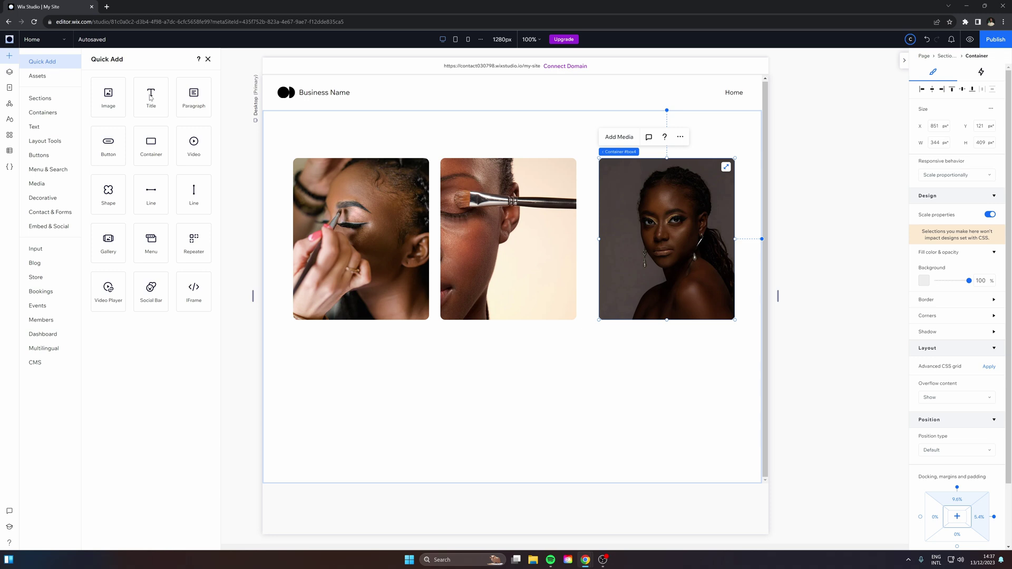
{"action": "left_click_drag", "start_coordinate": [151, 97], "coordinate": [636, 360]}
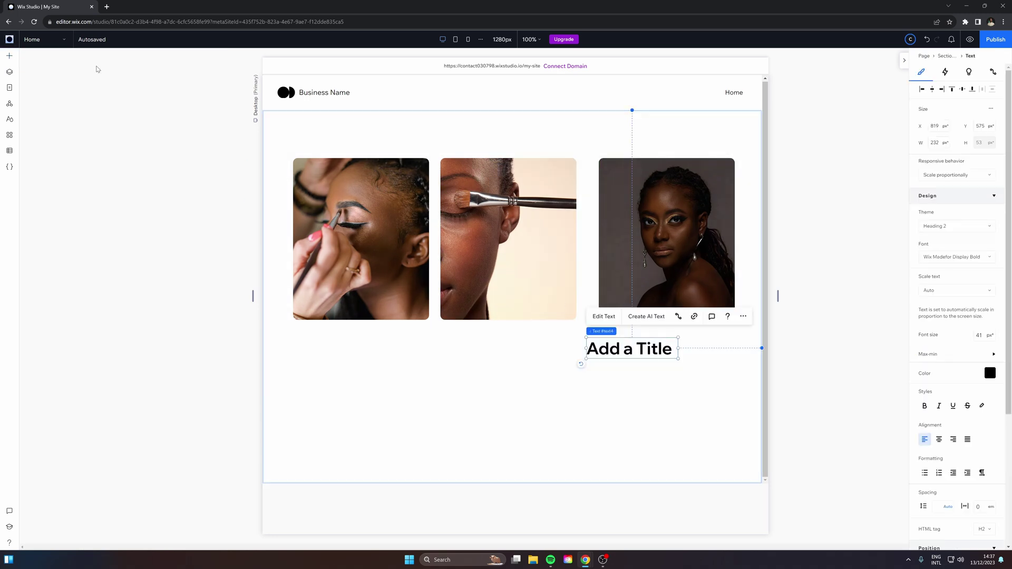
{"action": "left_click", "coordinate": [10, 56]}
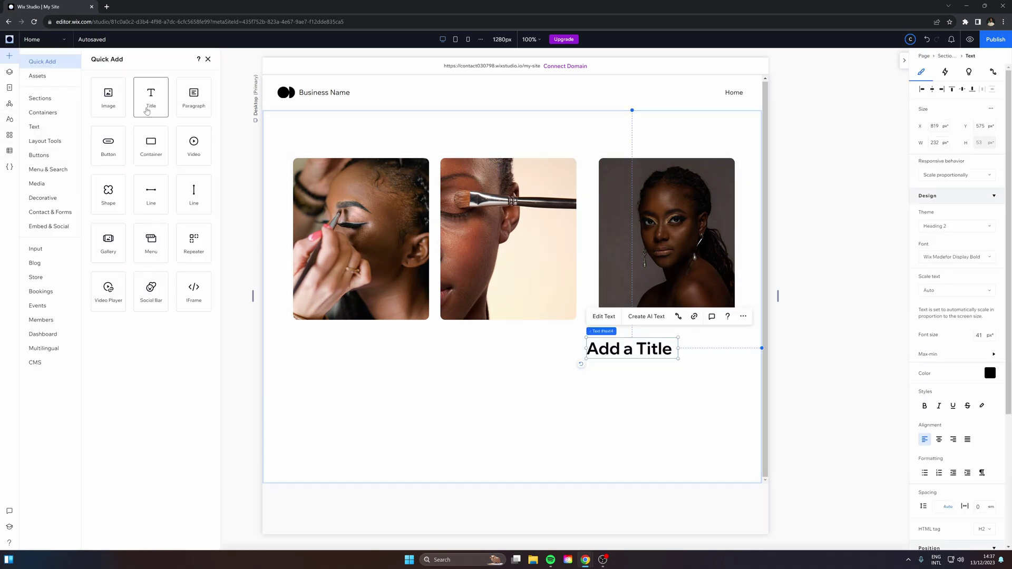
{"action": "left_click_drag", "start_coordinate": [191, 102], "coordinate": [613, 405]}
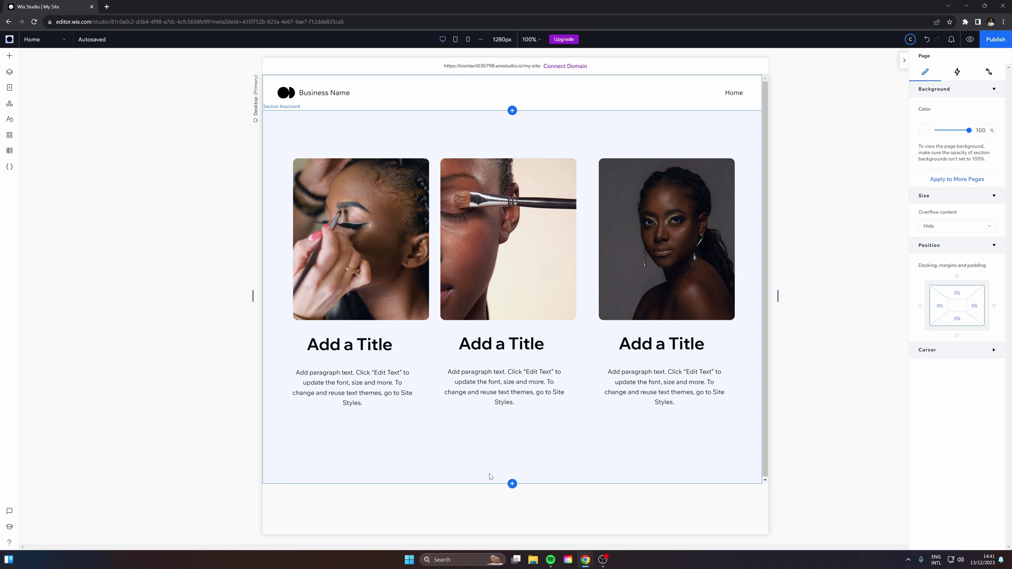
At 110% zoom, drag the left card's paragraph lower and slightly right, then cancel the move
{"action": "key", "text": "ctrl+plus"}
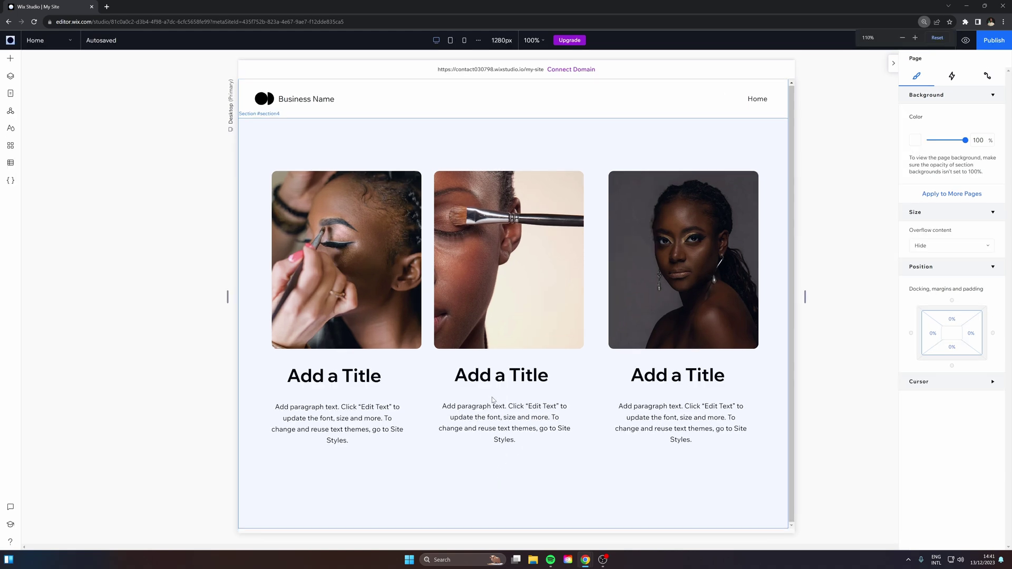
{"action": "left_click", "coordinate": [477, 415]}
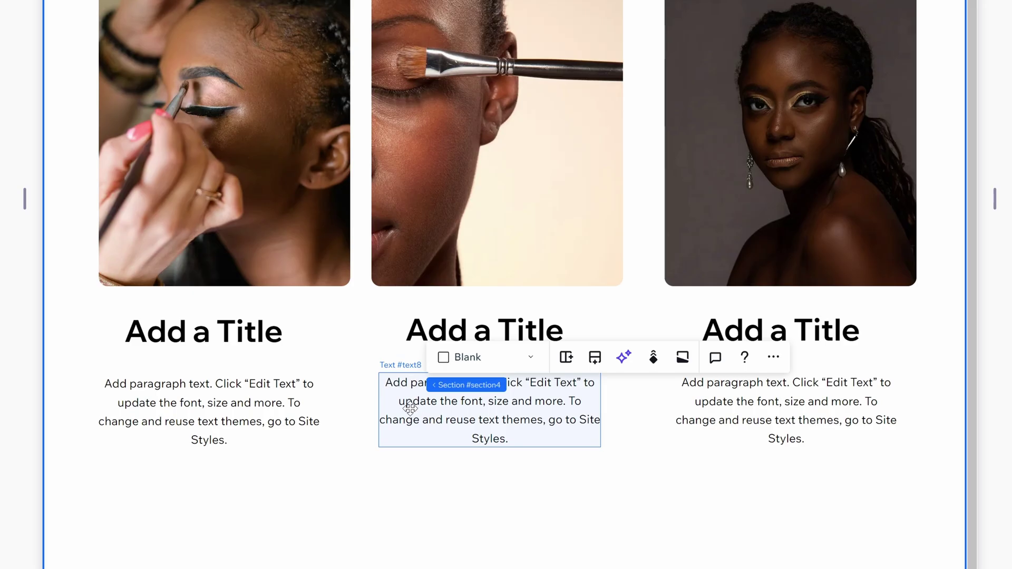
{"action": "left_click", "coordinate": [413, 415]}
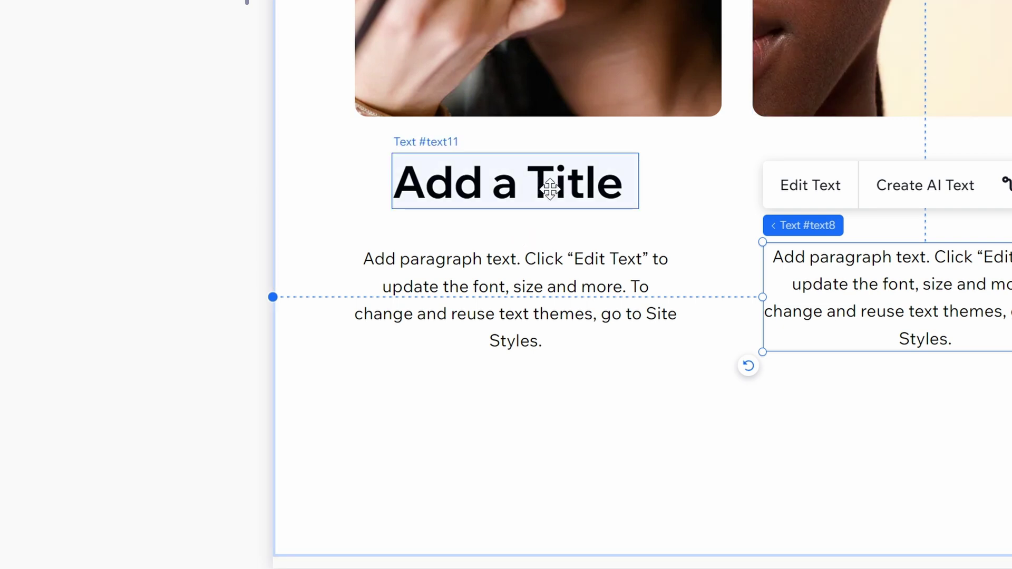
{"action": "left_click", "coordinate": [547, 258]}
{"action": "left_click_drag", "start_coordinate": [515, 277], "coordinate": [503, 416]}
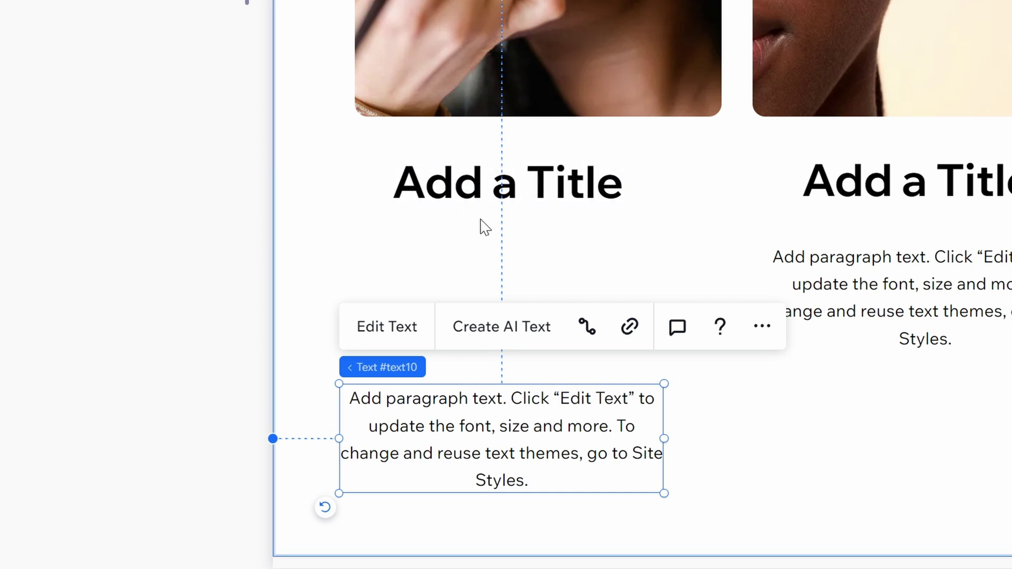
{"action": "left_click_drag", "start_coordinate": [506, 462], "coordinate": [517, 462]}
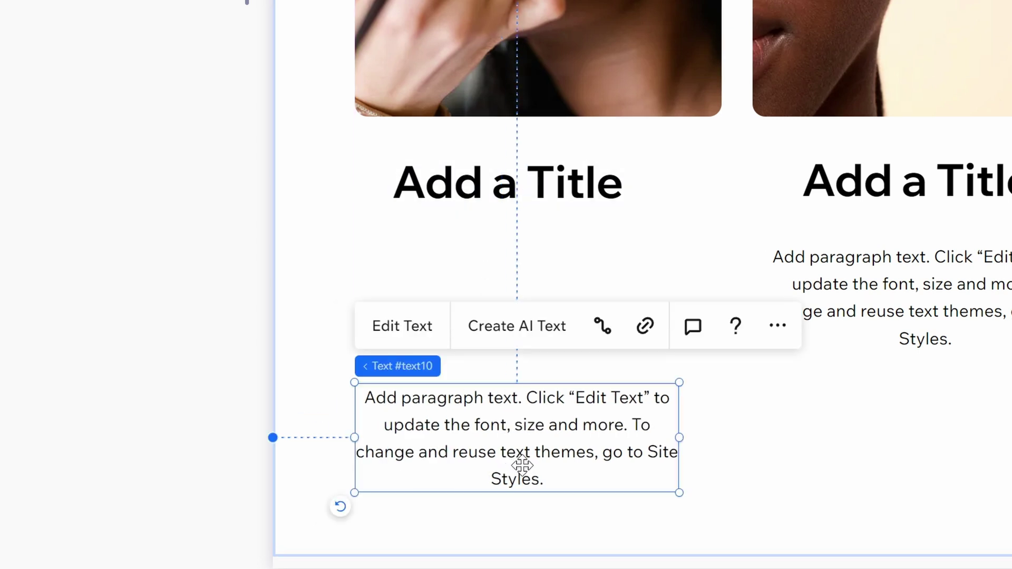
{"action": "key", "text": "Escape"}
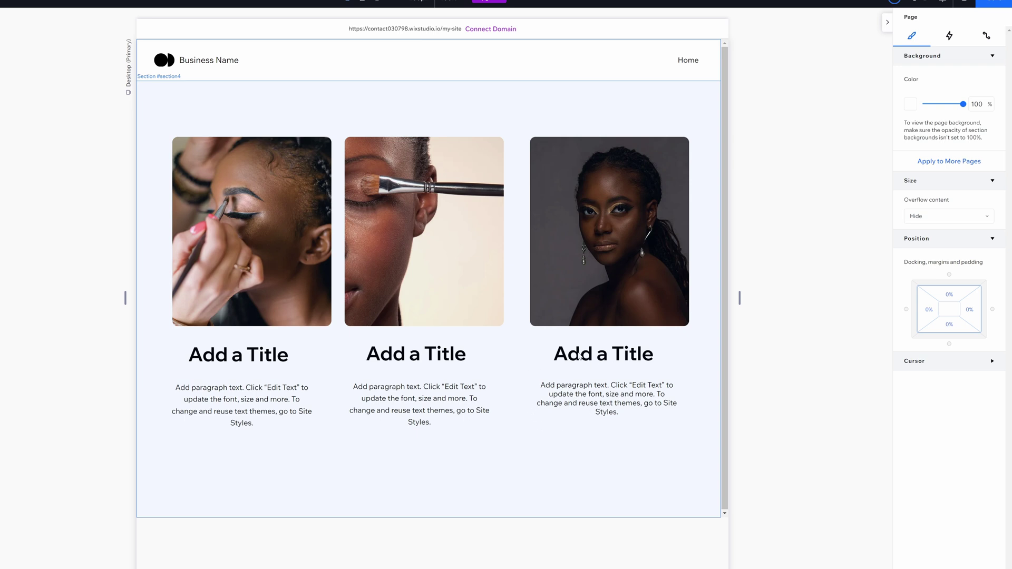
{"action": "left_click", "coordinate": [580, 394]}
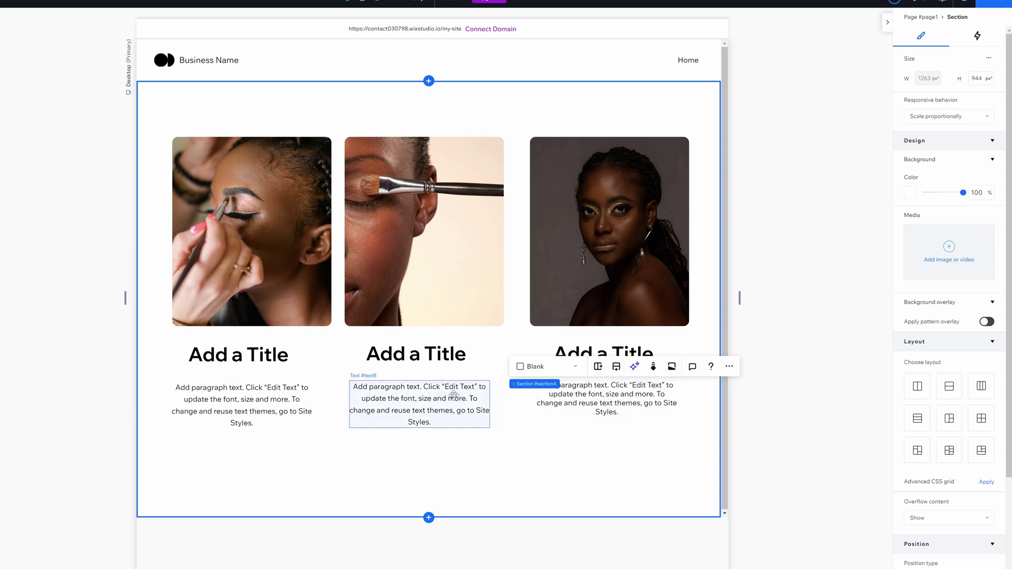
{"action": "left_click", "coordinate": [474, 393]}
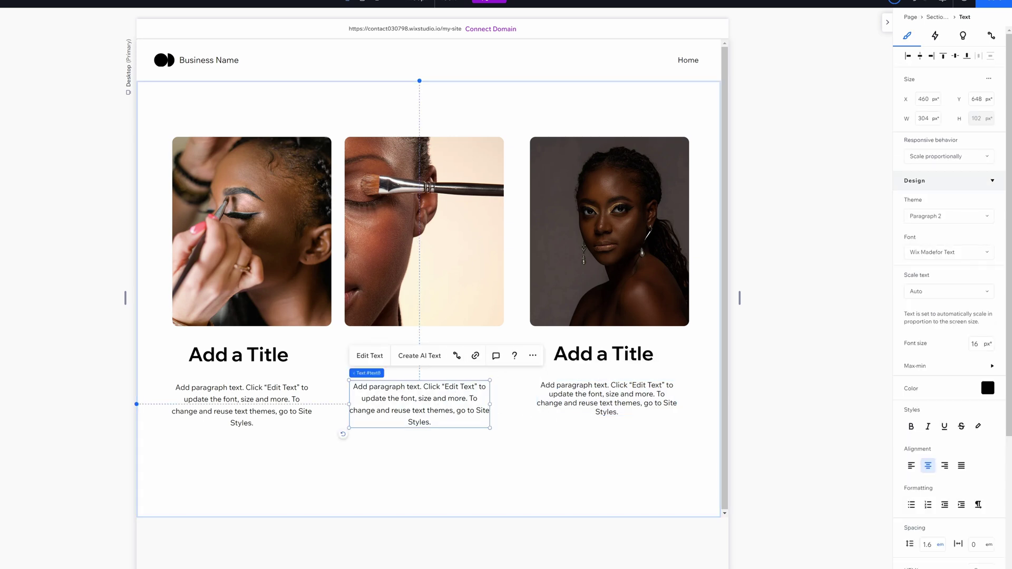
{"action": "scroll", "coordinate": [922, 333], "scroll_direction": "down", "scroll_amount": 4}
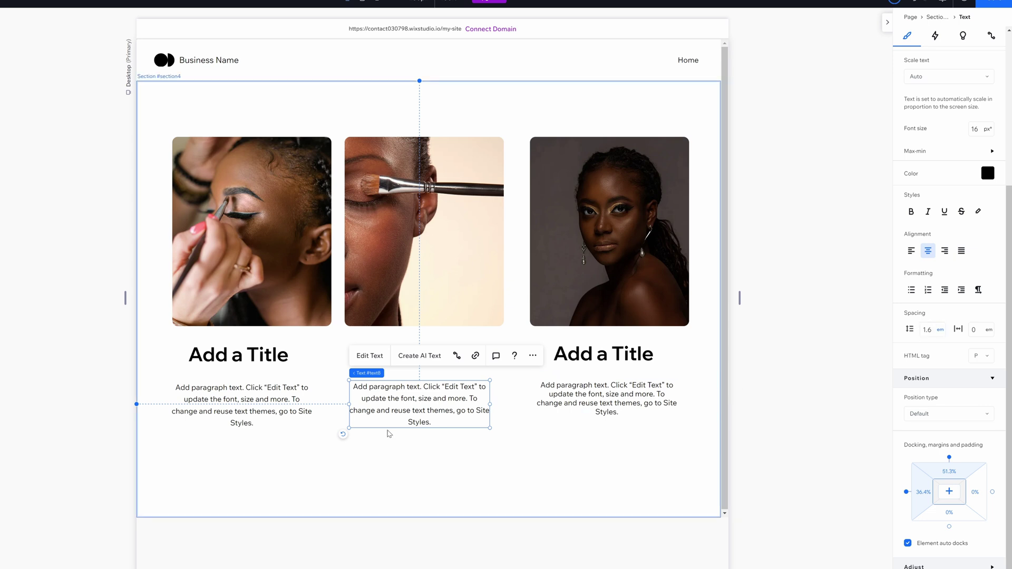
{"action": "left_click", "coordinate": [666, 431]}
{"action": "left_click", "coordinate": [628, 381]}
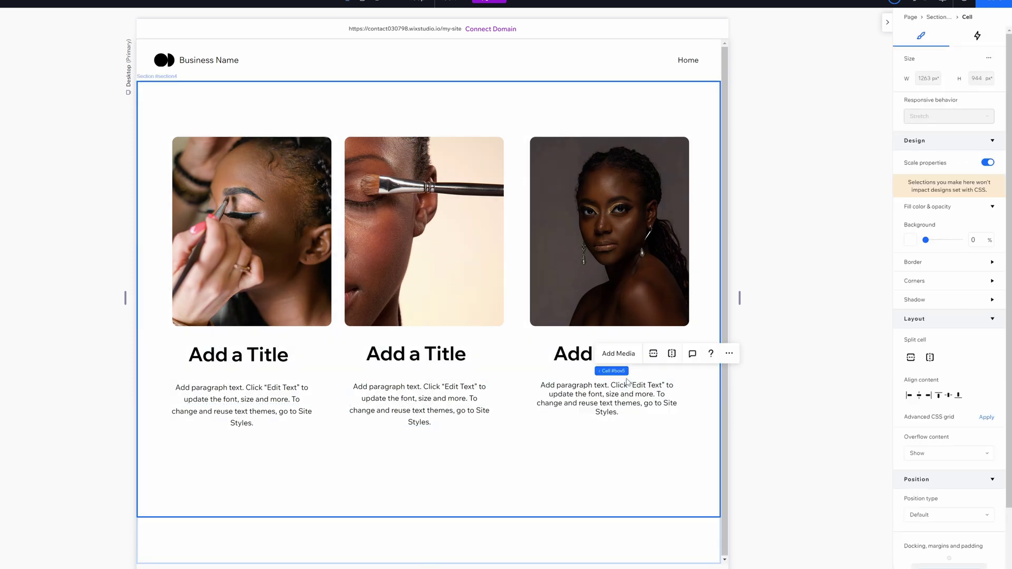
{"action": "left_click", "coordinate": [606, 409]}
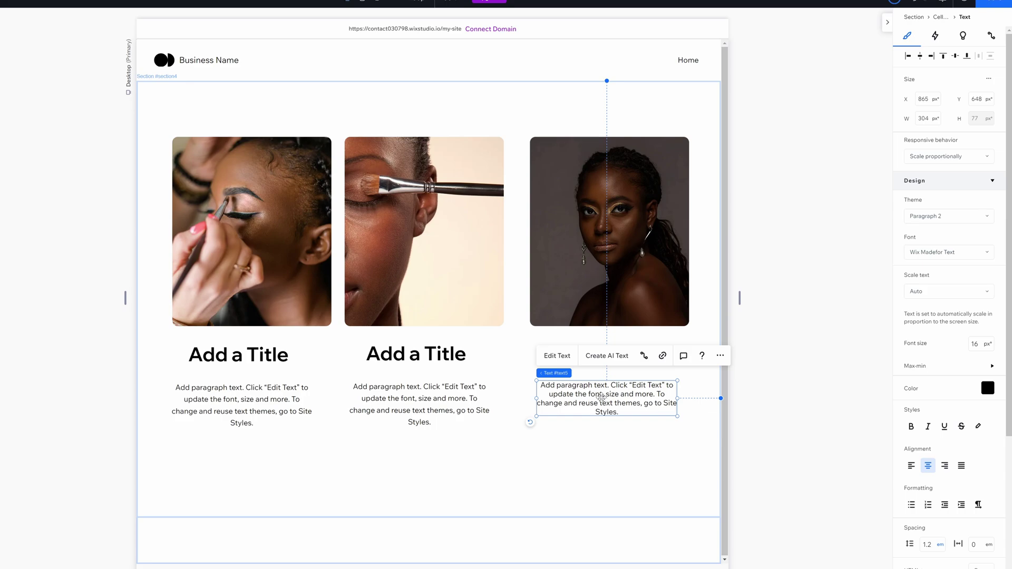
Paste the Lorem Ipsum paragraph below the cards and set its alignment back to centre
{"action": "type", "text": "Contrary to popular belief, Lorem Ipsum is not simply random text. It has roots in a piece of classical Latin literature from 45 BC, making it over 2000 years old. Richard McClintock, a Latin professor at Hampden-Sydney College in Virginia, looked up one of the more obscure Latin words, consectetur, from a Lorem Ipsum passage, and going through the cites of the word in classical literature, discovered the undoubtable source. Lorem Ipsum comes from sections 1.10.32 and 1.10.33 of \"de Finibus Bonorum et Malorum\" (The Extremes of Good and Evil) by Cicero, written in 45 BC. This book is a treatise on the theory of ethics, very popular during the Renaissance. The first line of Lorem Ipsum, \"Lorem ipsum dolor sit amet..\", comes from a line in section 1.10.32. The standard chunk of Lorem Ipsum used since the 1500s is reproduced below for those interested. Sections 1.10.32 and 1.10.33 from \"de Finibus Bonorum et Malorum\" by Cicero are also reproduced in their exact original form, accompanied by English versions from the 1914 translation by H. Rackham."}
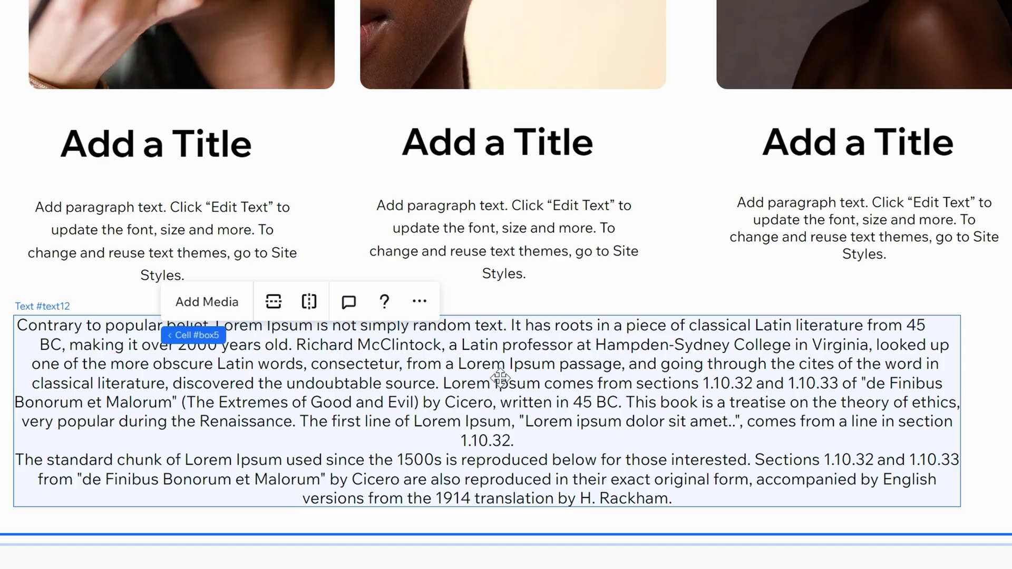
{"action": "left_click", "coordinate": [449, 399]}
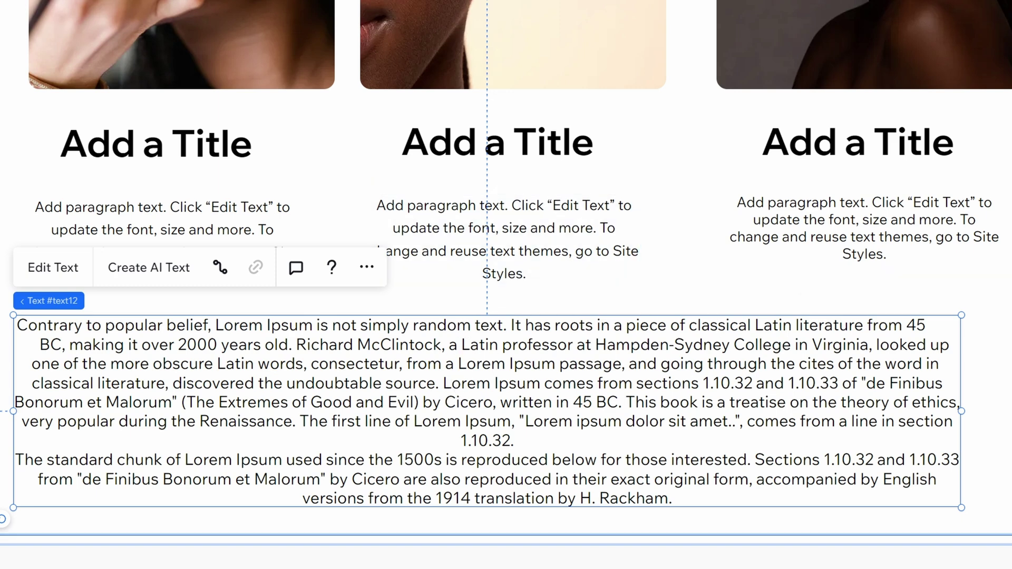
{"action": "key", "text": "ctrl+shift+l"}
{"action": "key", "text": "ctrl+shift+e"}
{"action": "key", "text": "ctrl+shift+r"}
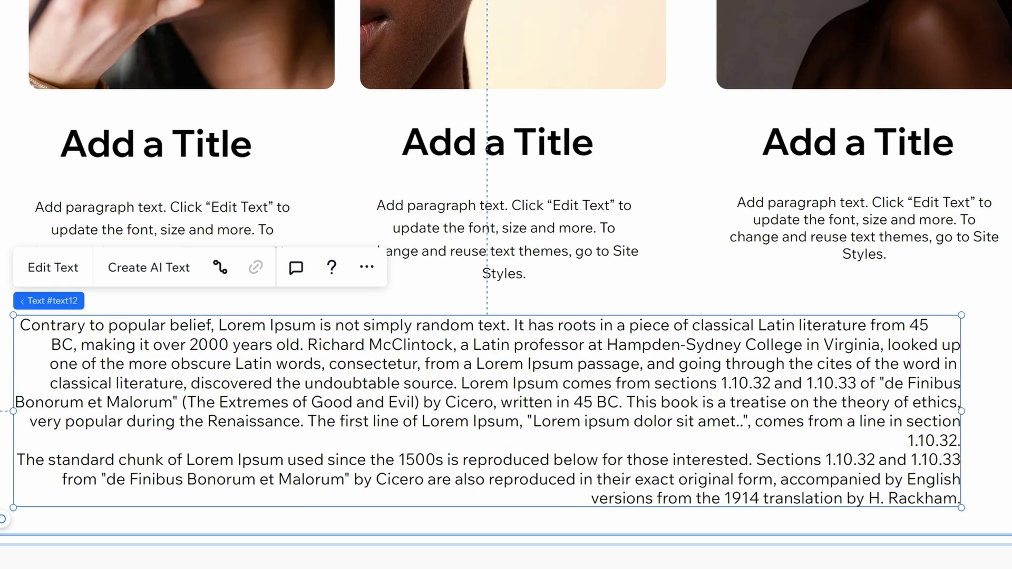
{"action": "key", "text": "ctrl+shift+j"}
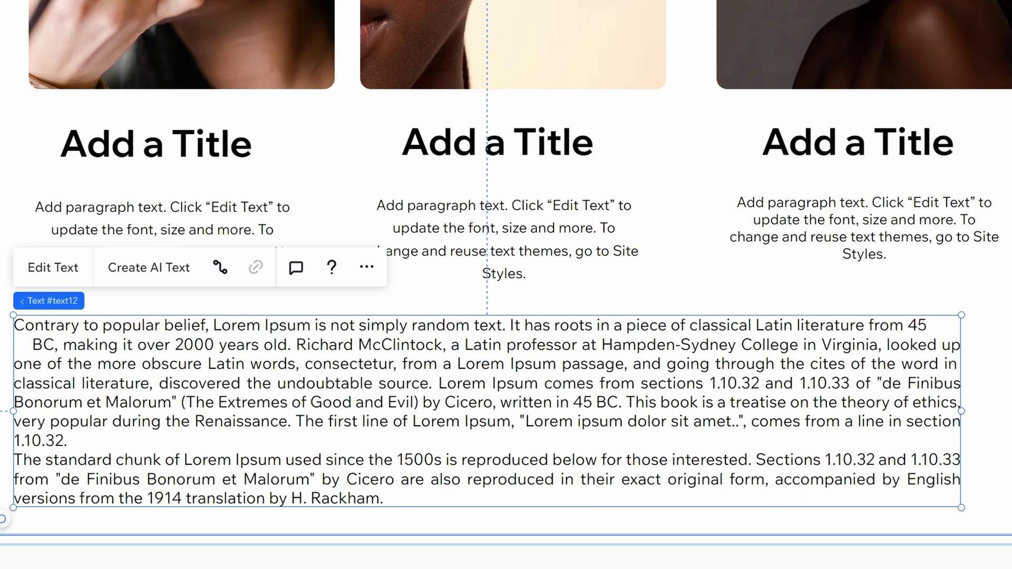
{"action": "key", "text": "ctrl+shift+e"}
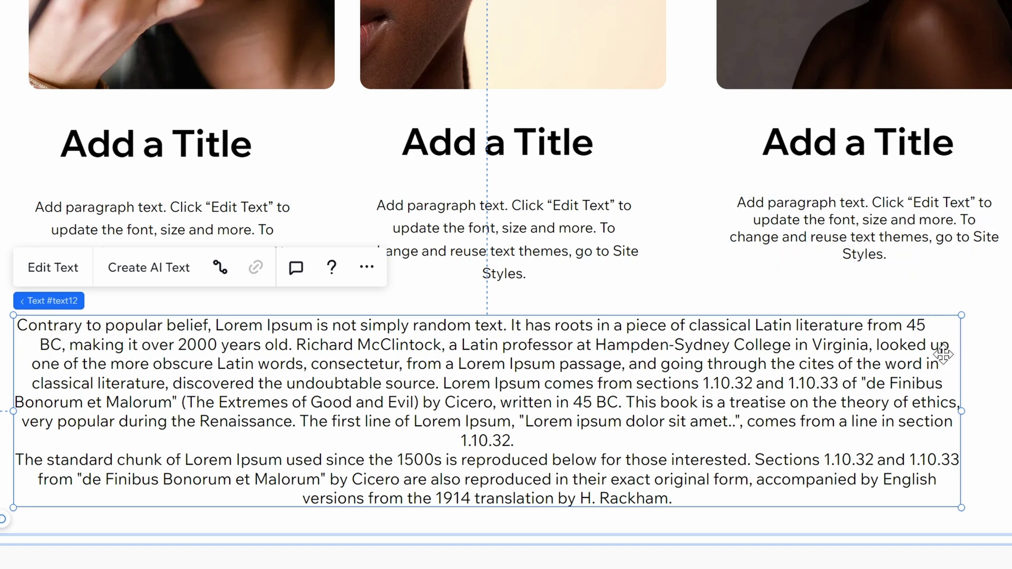
Edit the paragraph text to add spacing before 'in classical literature'
{"action": "double_click", "coordinate": [33, 383]}
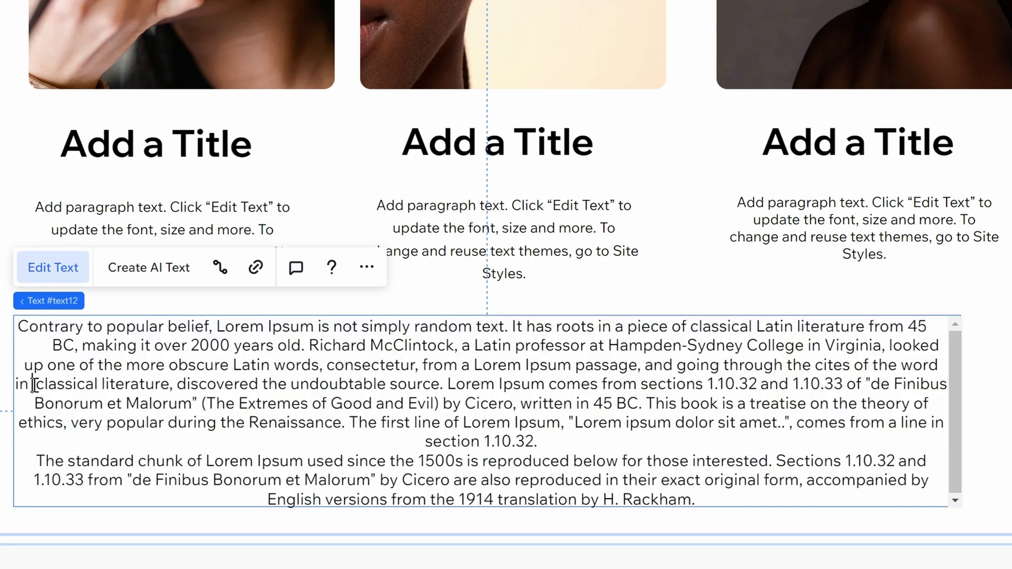
{"action": "left_click", "coordinate": [16, 384]}
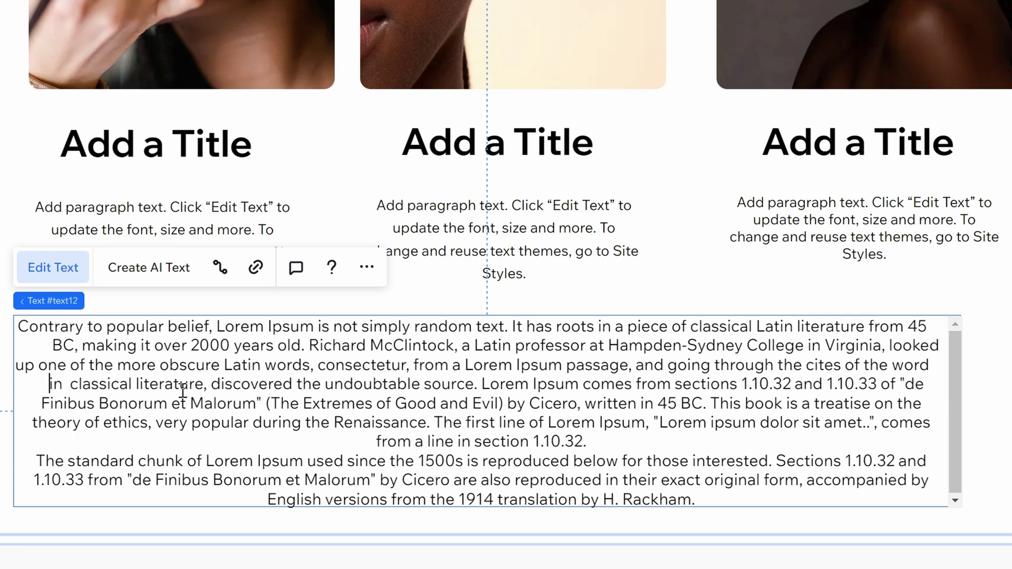
{"action": "key", "text": "Escape"}
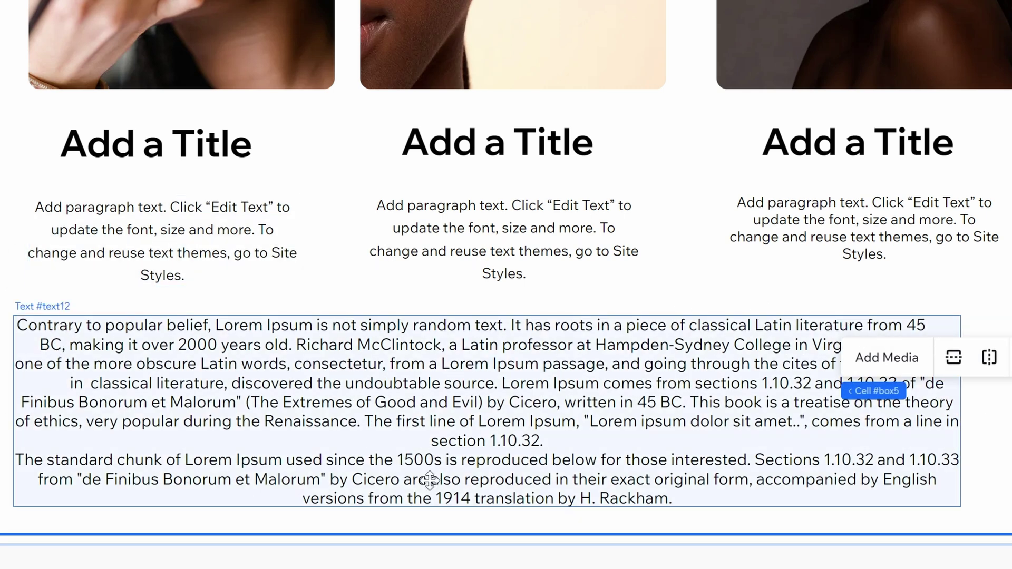
{"action": "left_click", "coordinate": [401, 422]}
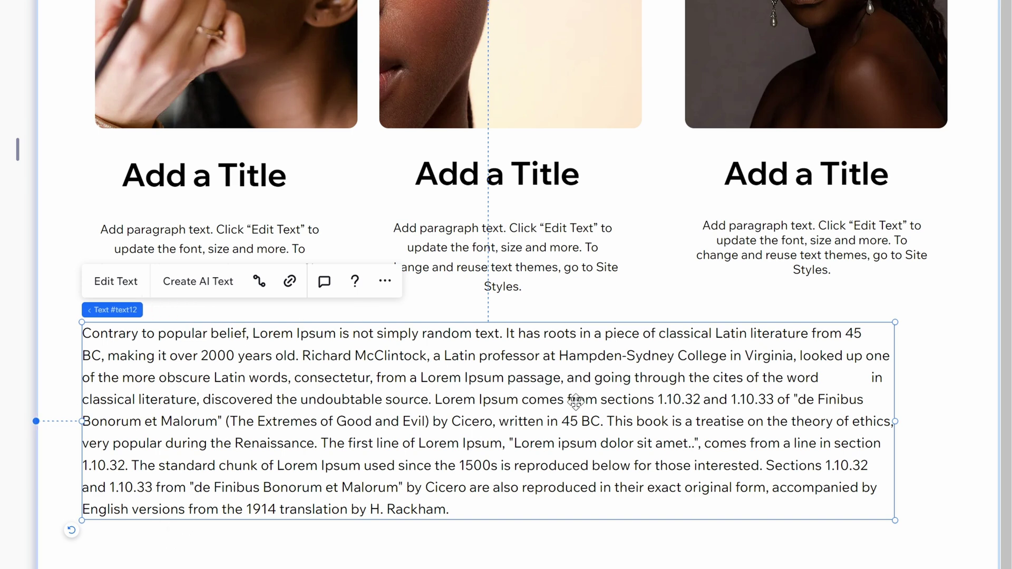
Insert a paragraph break after '45 BC.' so the next paragraph begins 'This book is a treatise…'
{"action": "double_click", "coordinate": [607, 428]}
{"action": "left_click", "coordinate": [606, 423]}
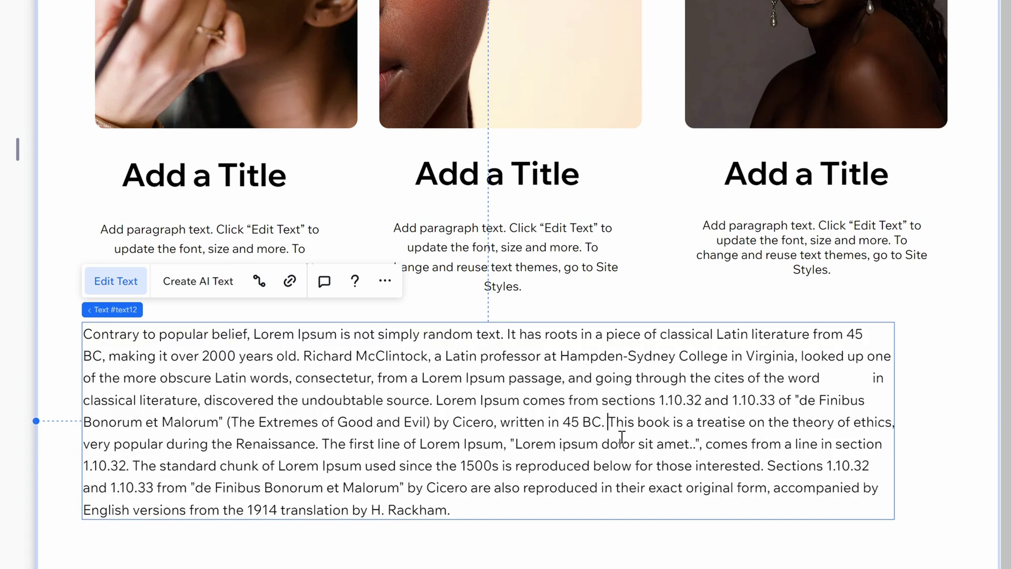
{"action": "key", "text": "Return"}
{"action": "key", "text": "Return"}
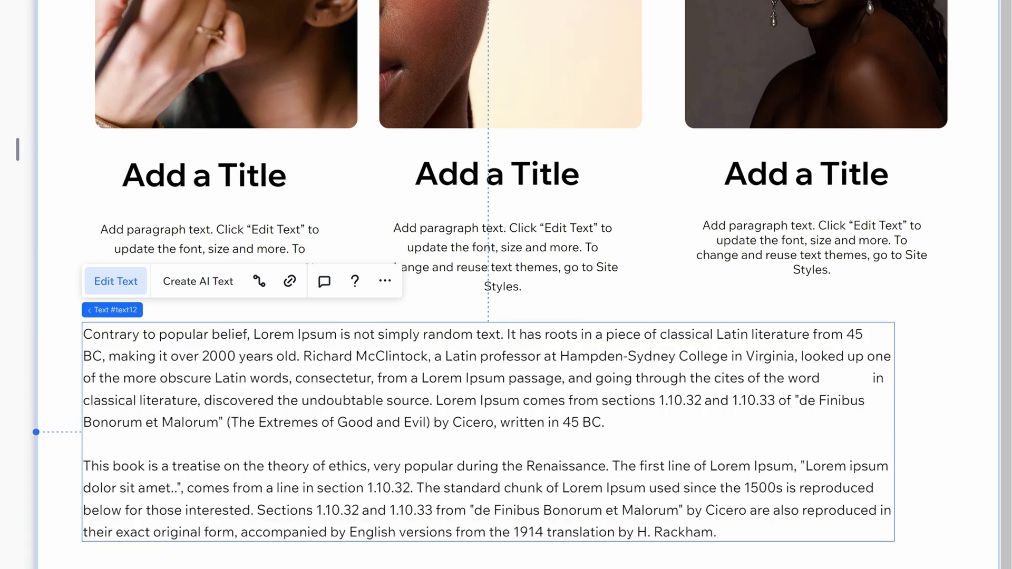
{"action": "key", "text": "Escape"}
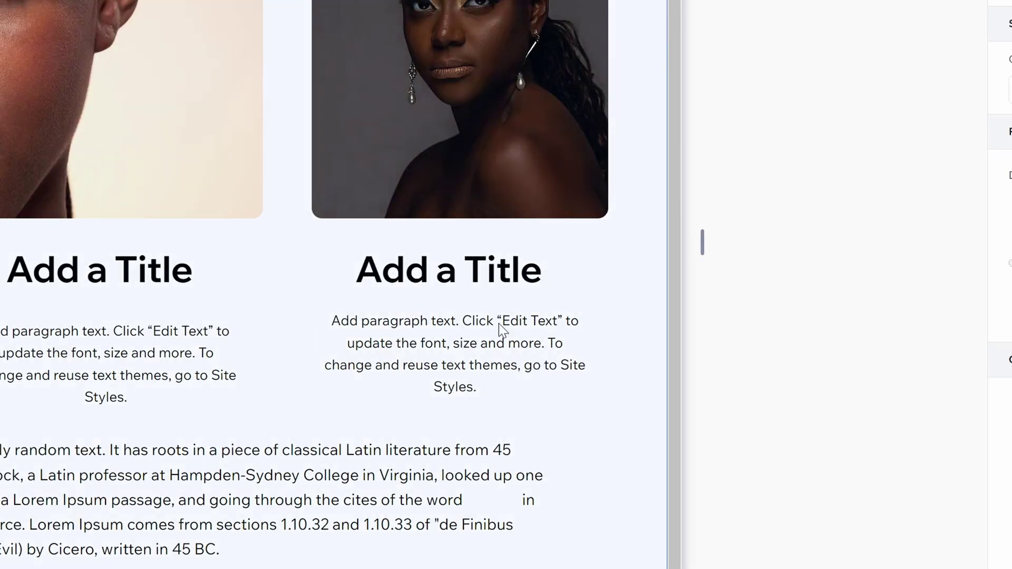
Widen the right card's paragraph to 352 × 77 so it wraps on three lines, recentred under its title
{"action": "left_click", "coordinate": [466, 361]}
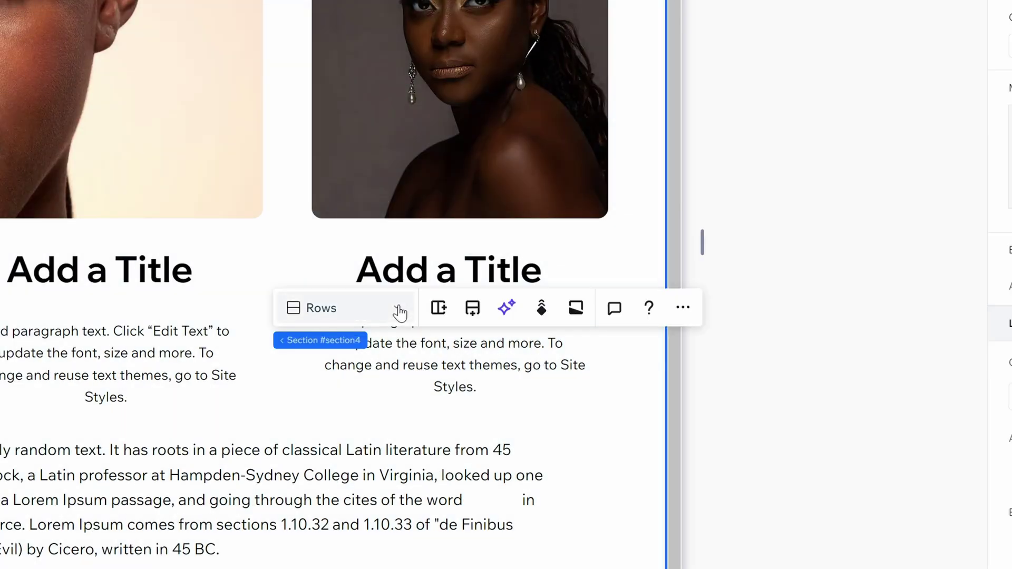
{"action": "left_click", "coordinate": [429, 361]}
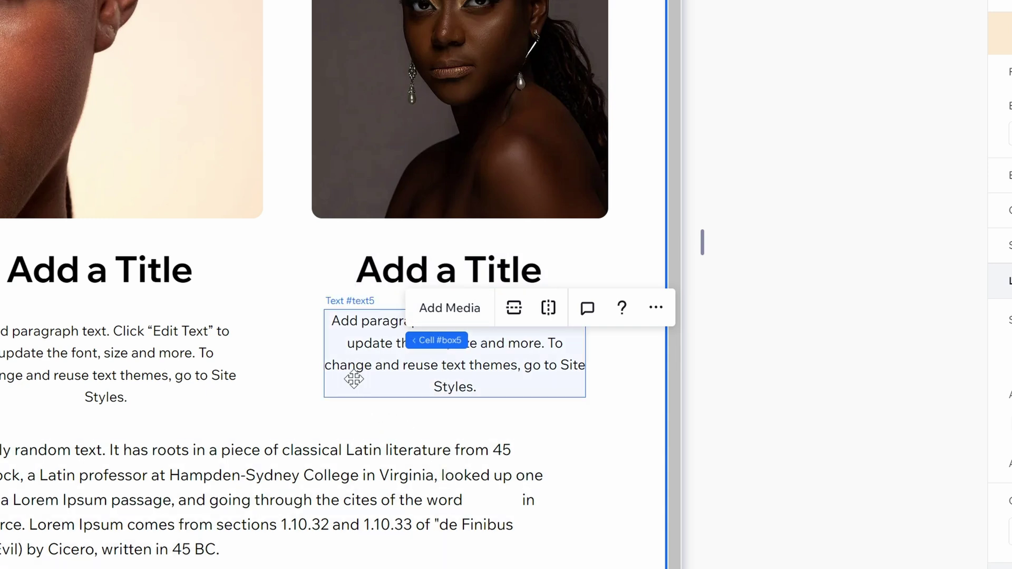
{"action": "left_click", "coordinate": [350, 358]}
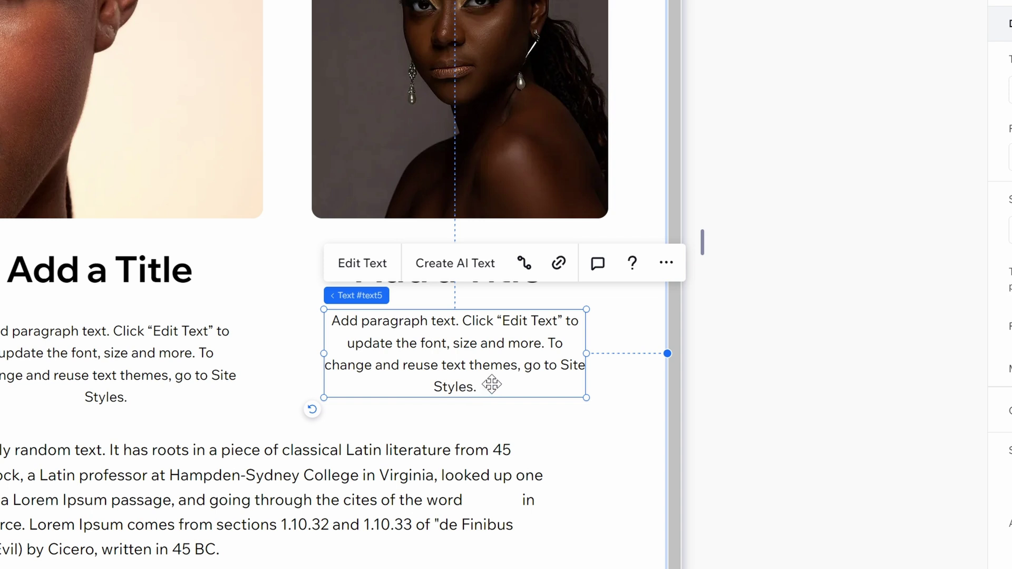
{"action": "left_click_drag", "start_coordinate": [583, 352], "coordinate": [625, 350]}
{"action": "left_click_drag", "start_coordinate": [537, 350], "coordinate": [474, 341]}
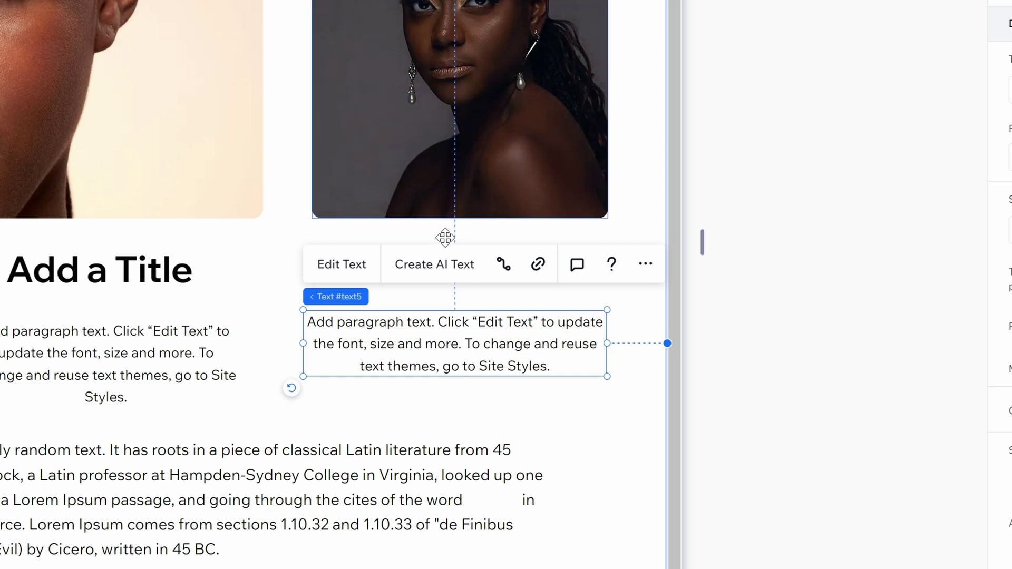
{"action": "left_click", "coordinate": [774, 398]}
{"action": "scroll", "coordinate": [540, 370], "scroll_direction": "down", "scroll_amount": 1}
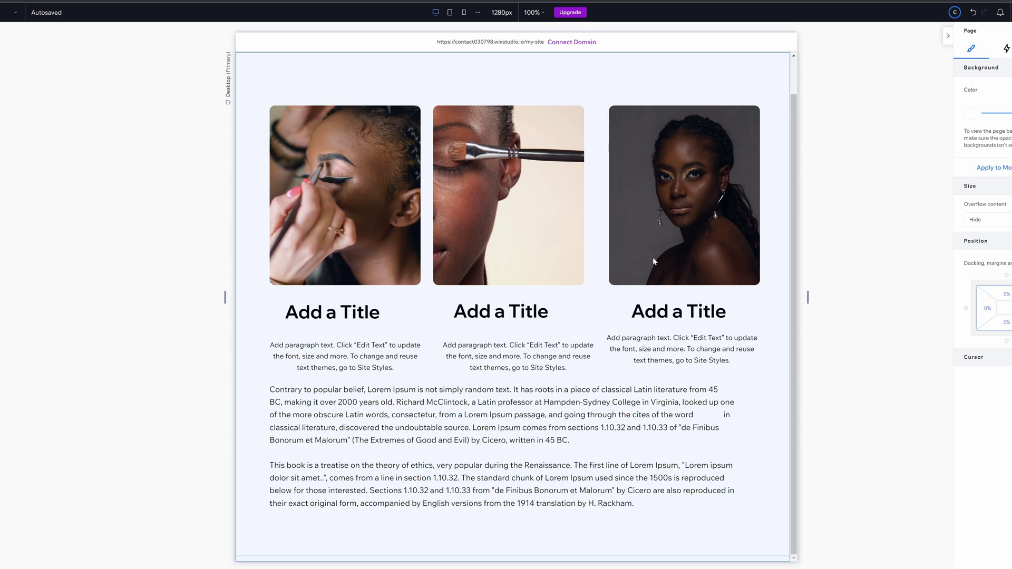
Select the card section, its grid cell, and the first card's title and paragraph in turn
{"action": "scroll", "coordinate": [475, 274], "scroll_direction": "up", "scroll_amount": 1}
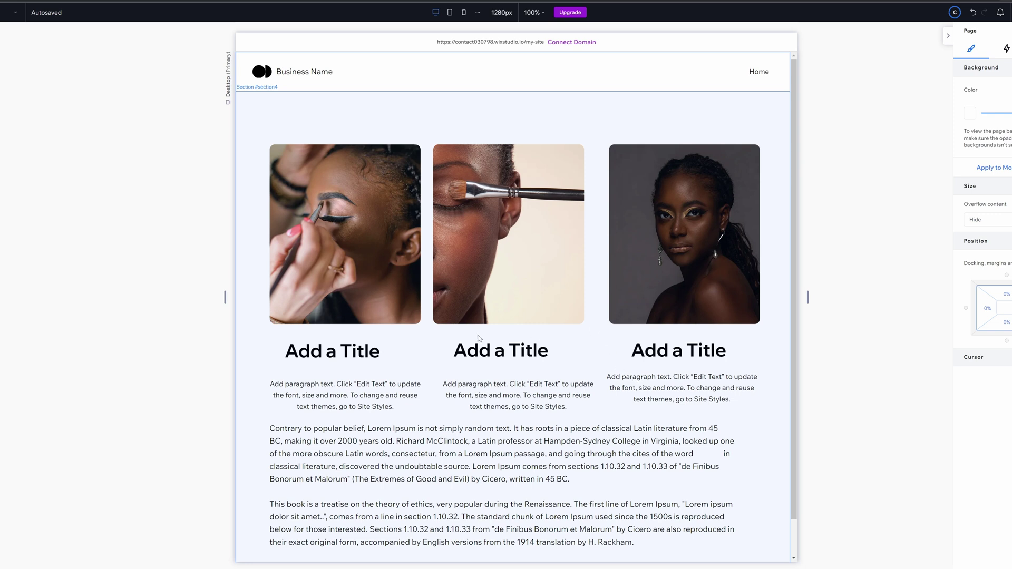
{"action": "scroll", "coordinate": [397, 262], "scroll_direction": "down", "scroll_amount": 1}
{"action": "scroll", "coordinate": [316, 190], "scroll_direction": "up", "scroll_amount": 1}
{"action": "left_click", "coordinate": [485, 431]}
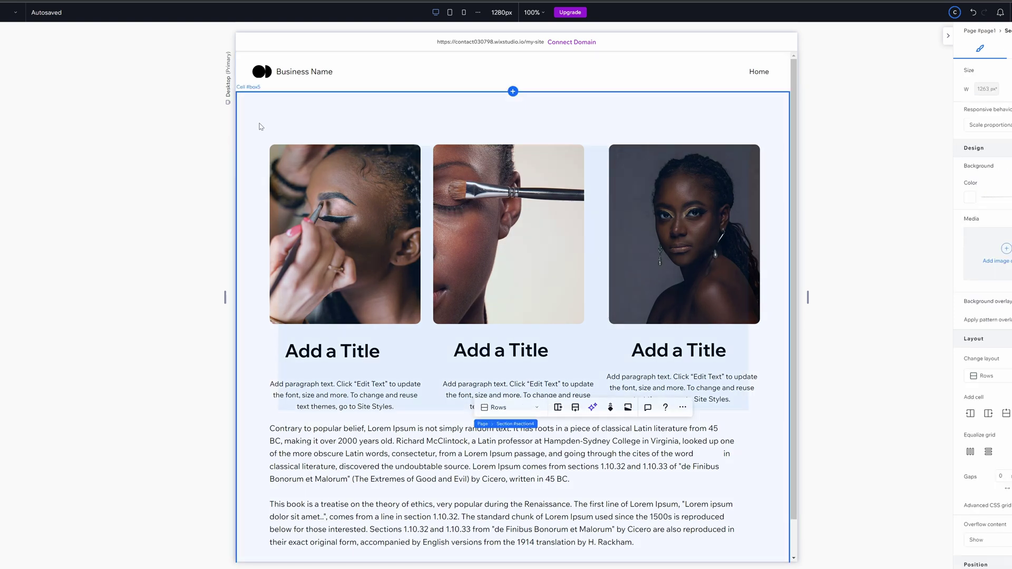
{"action": "left_click", "coordinate": [263, 217]}
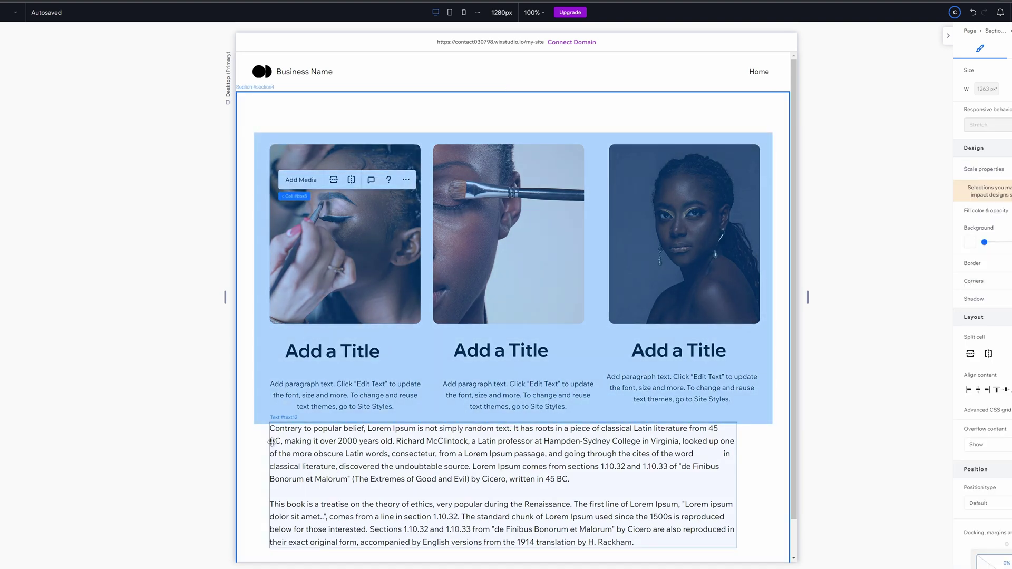
{"action": "left_click", "coordinate": [333, 351]}
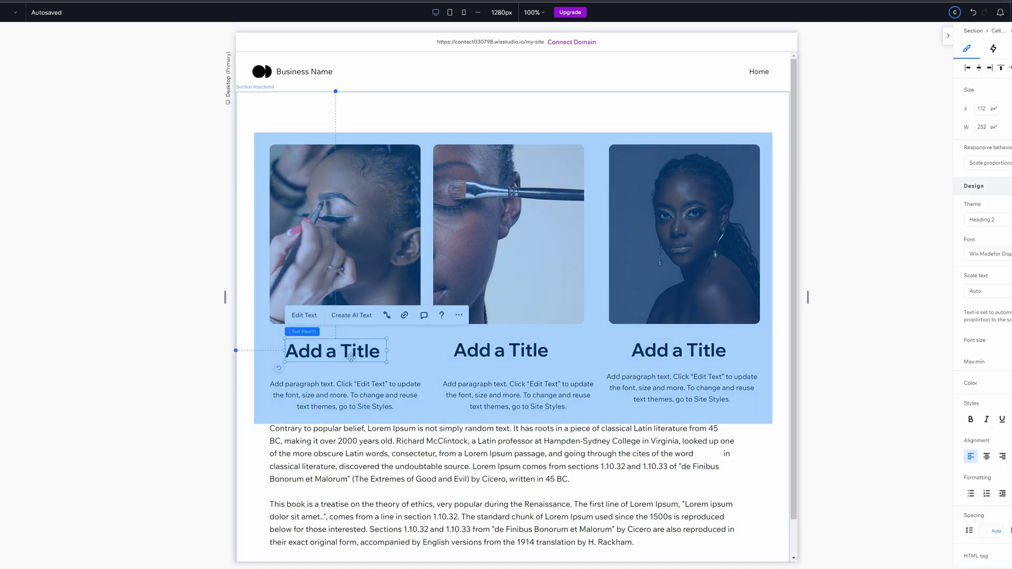
{"action": "left_click", "coordinate": [345, 397]}
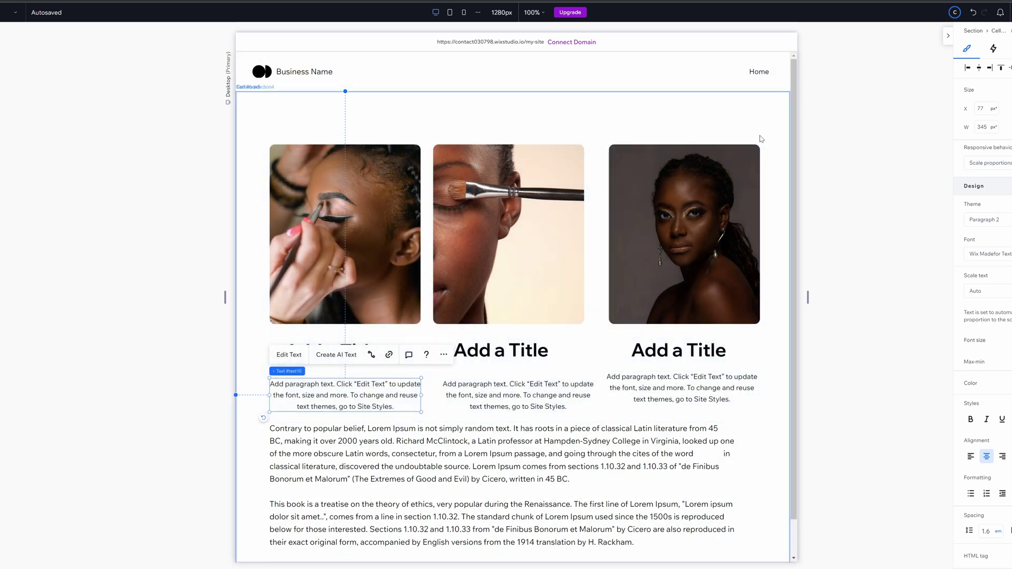
Move the Lorem Ipsum text block so it sits just beneath the three service cards
{"action": "left_click", "coordinate": [450, 463]}
{"action": "left_click_drag", "start_coordinate": [475, 439], "coordinate": [476, 539]}
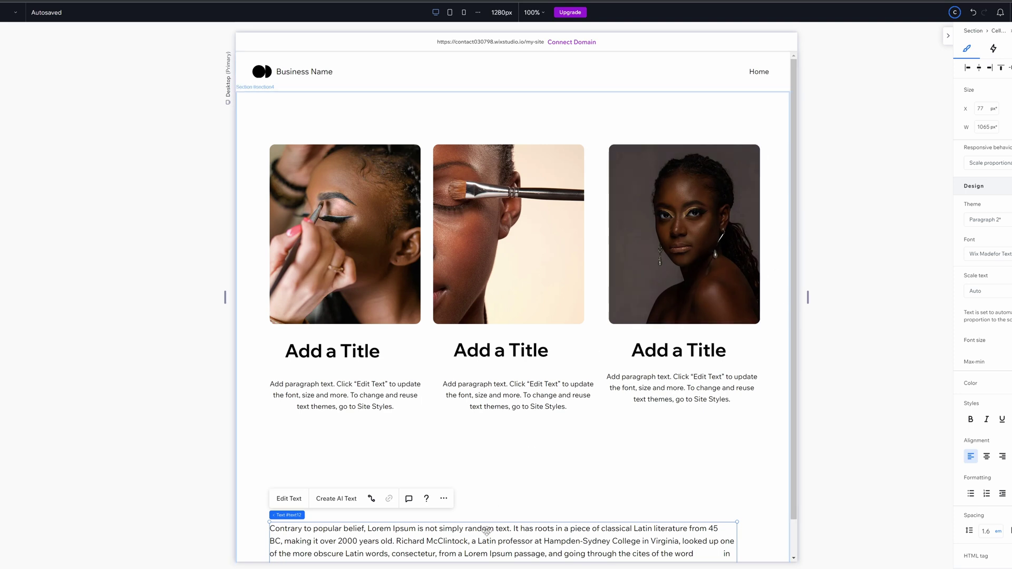
{"action": "left_click_drag", "start_coordinate": [477, 550], "coordinate": [474, 447]}
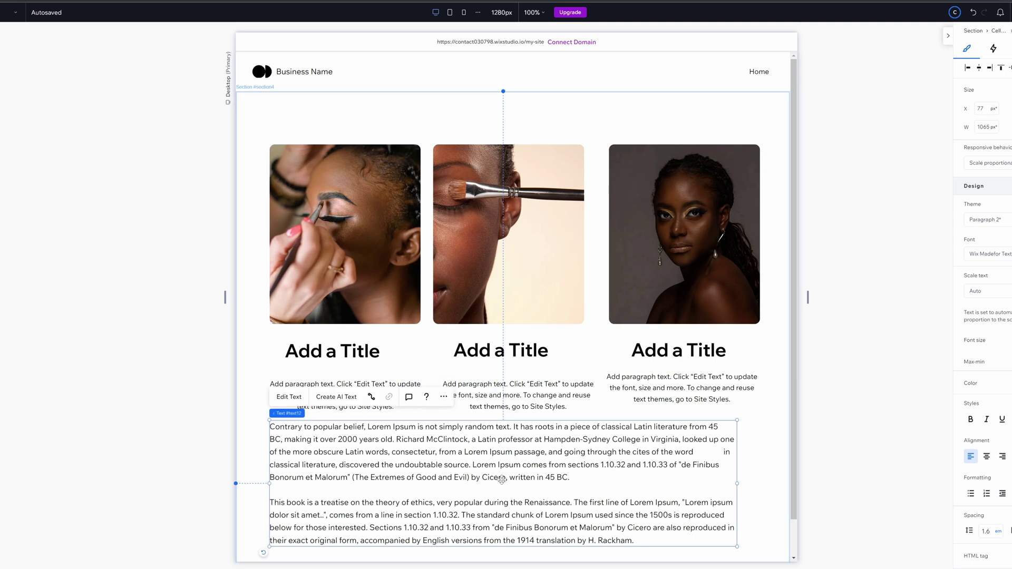
{"action": "left_click_drag", "start_coordinate": [463, 459], "coordinate": [434, 457]}
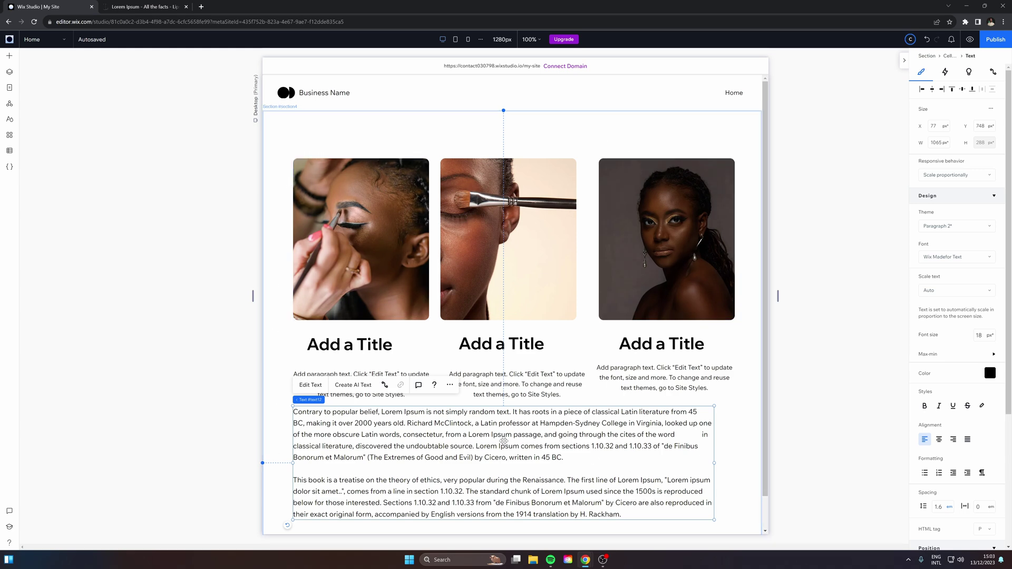
{"action": "left_click_drag", "start_coordinate": [382, 432], "coordinate": [388, 458]}
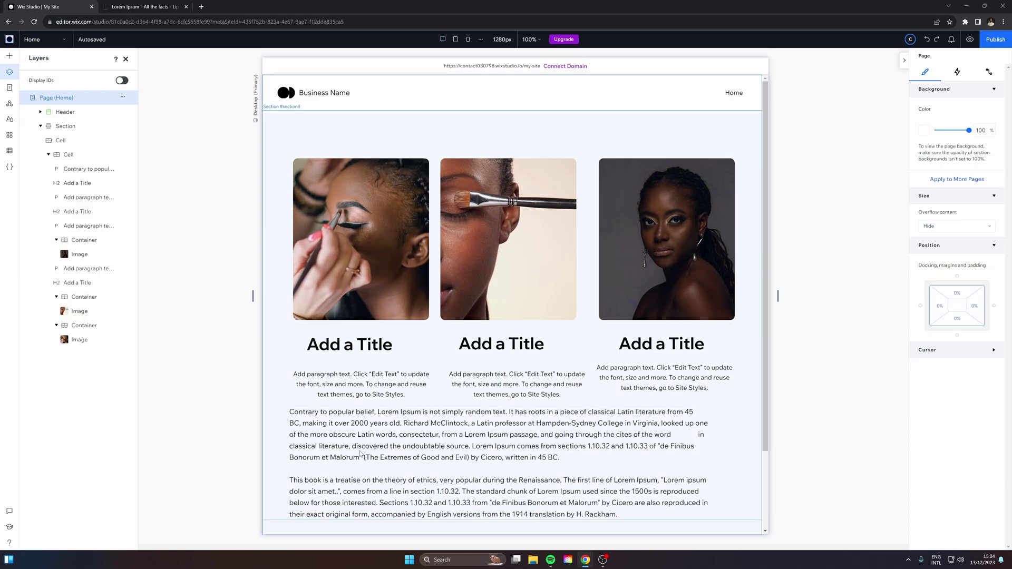
Delete the long Lorem Ipsum paragraph box from the card section
{"action": "left_click", "coordinate": [323, 423]}
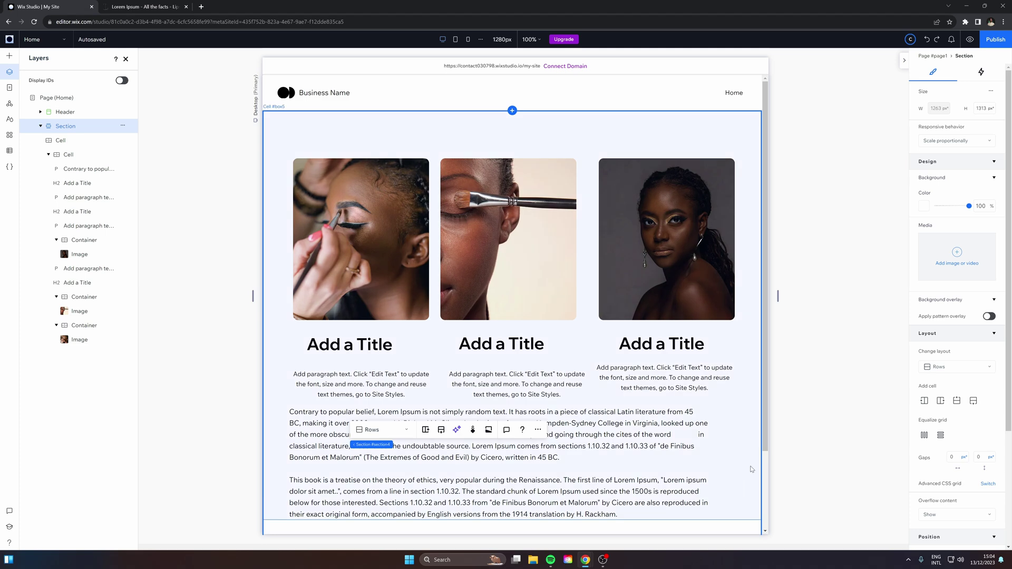
{"action": "left_click", "coordinate": [308, 436]}
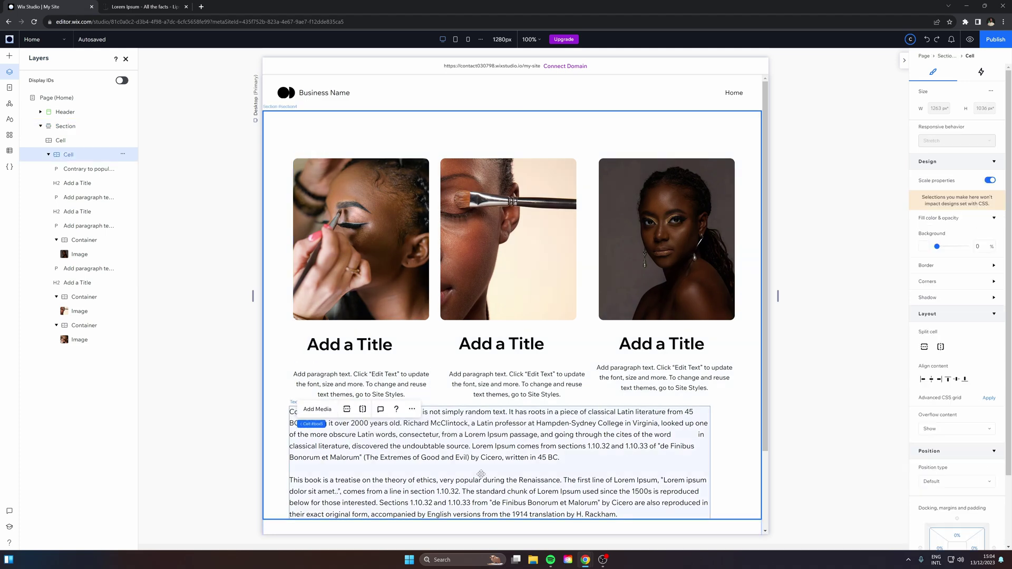
{"action": "left_click", "coordinate": [500, 448]}
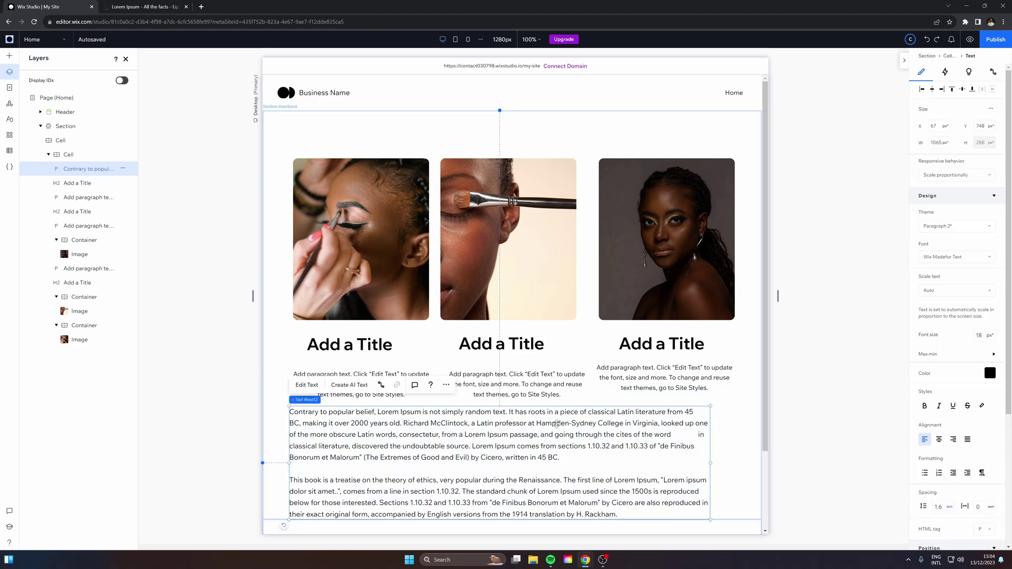
{"action": "double_click", "coordinate": [481, 476]}
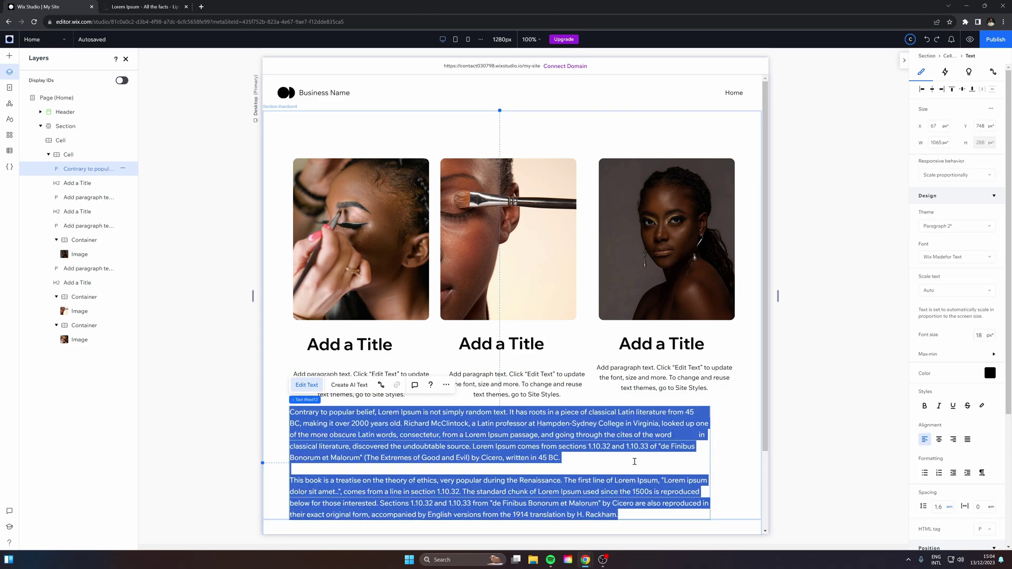
{"action": "double_click", "coordinate": [469, 412]}
{"action": "double_click", "coordinate": [421, 445]}
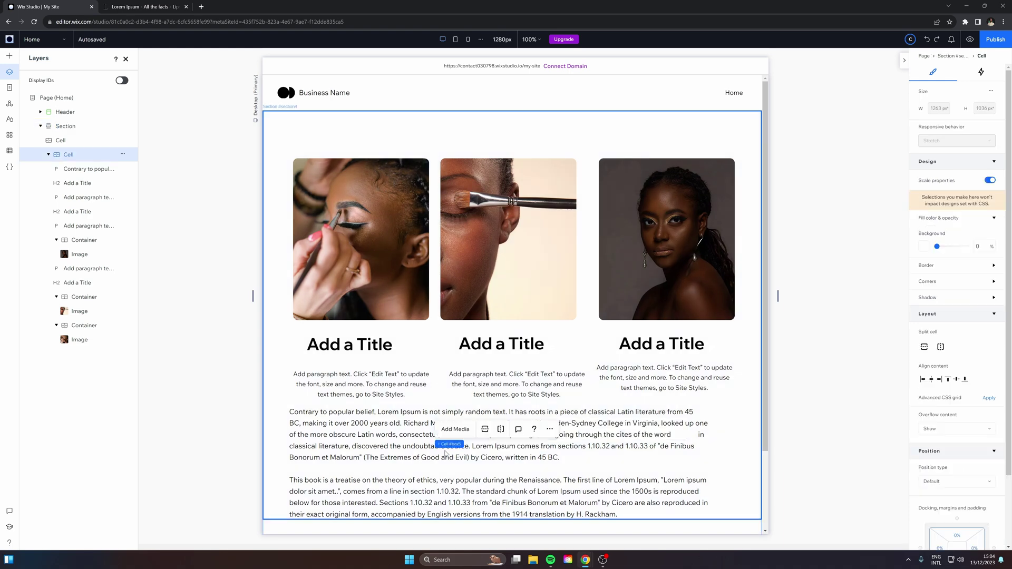
{"action": "key", "text": "Escape"}
{"action": "key", "text": "Delete"}
Raise the row divider and delete the empty bottom cell below the cards
{"action": "left_click", "coordinate": [546, 471]}
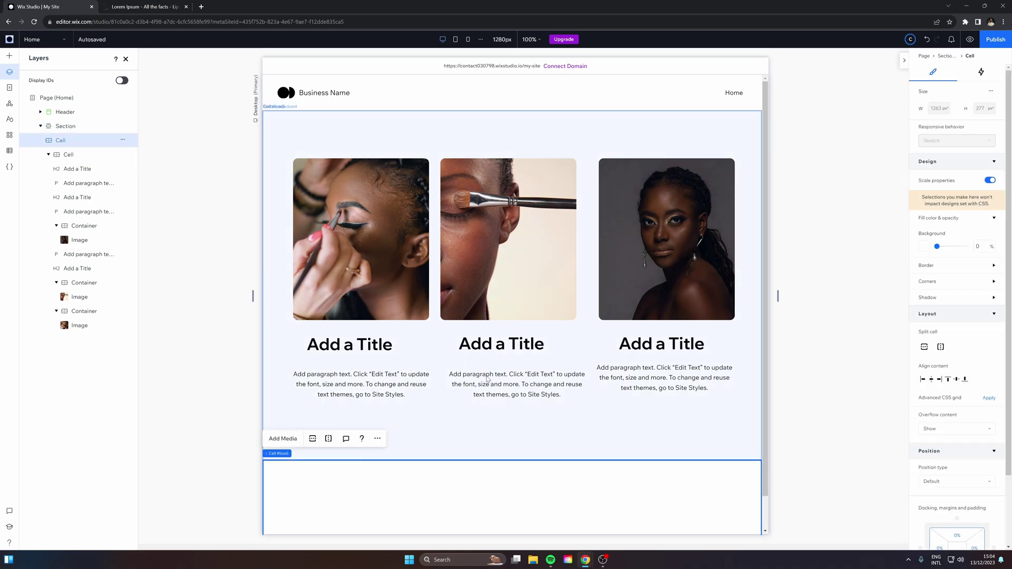
{"action": "left_click", "coordinate": [517, 457]}
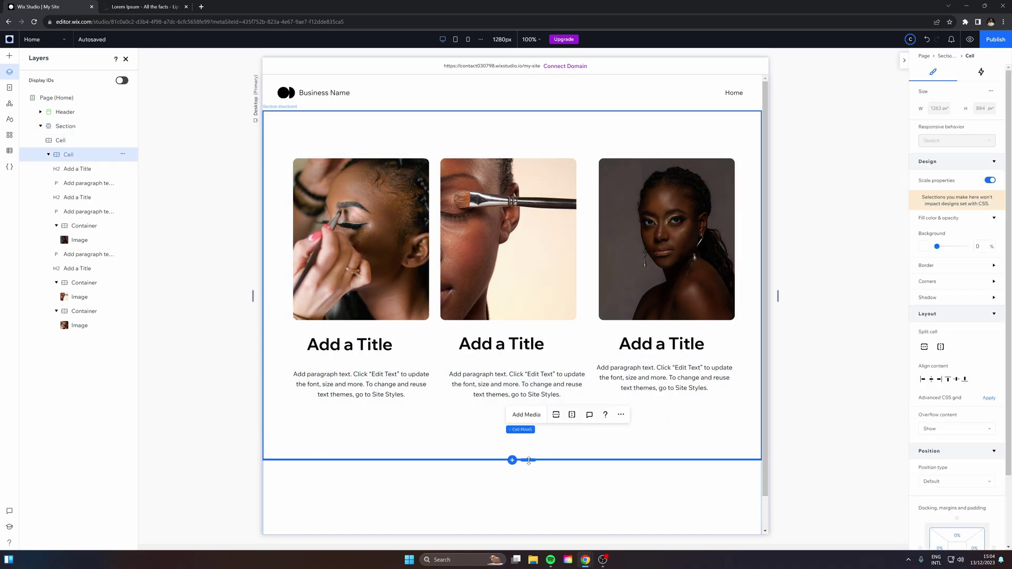
{"action": "left_click_drag", "start_coordinate": [529, 460], "coordinate": [531, 421]}
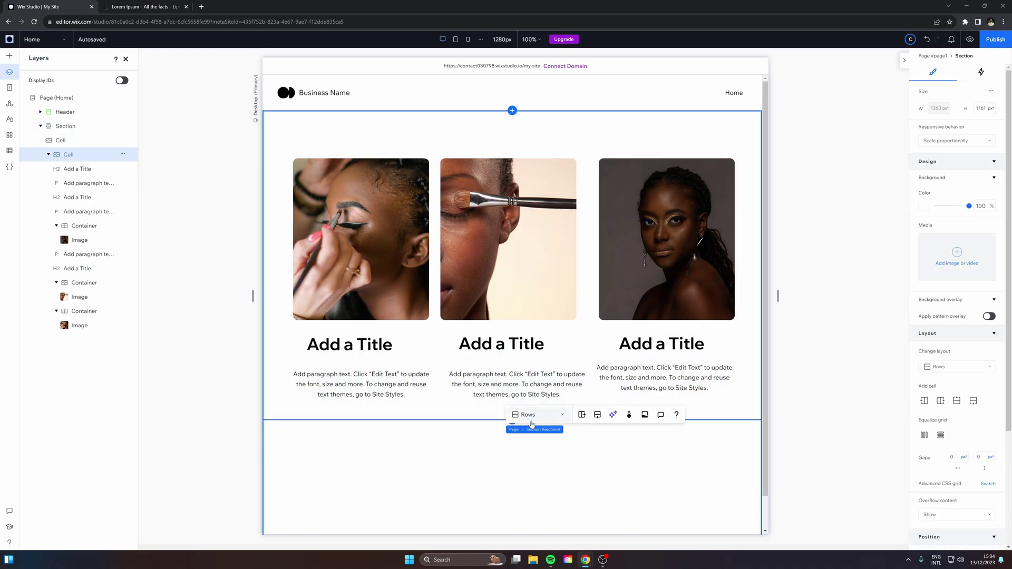
{"action": "left_click", "coordinate": [536, 490]}
{"action": "scroll", "coordinate": [514, 460], "scroll_direction": "down", "scroll_amount": 1}
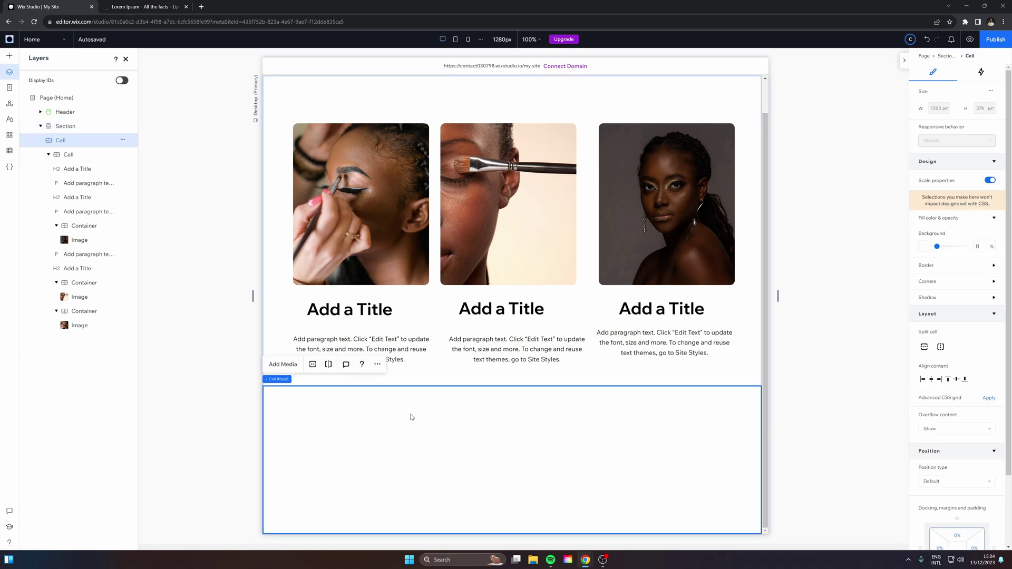
{"action": "key", "text": "Delete"}
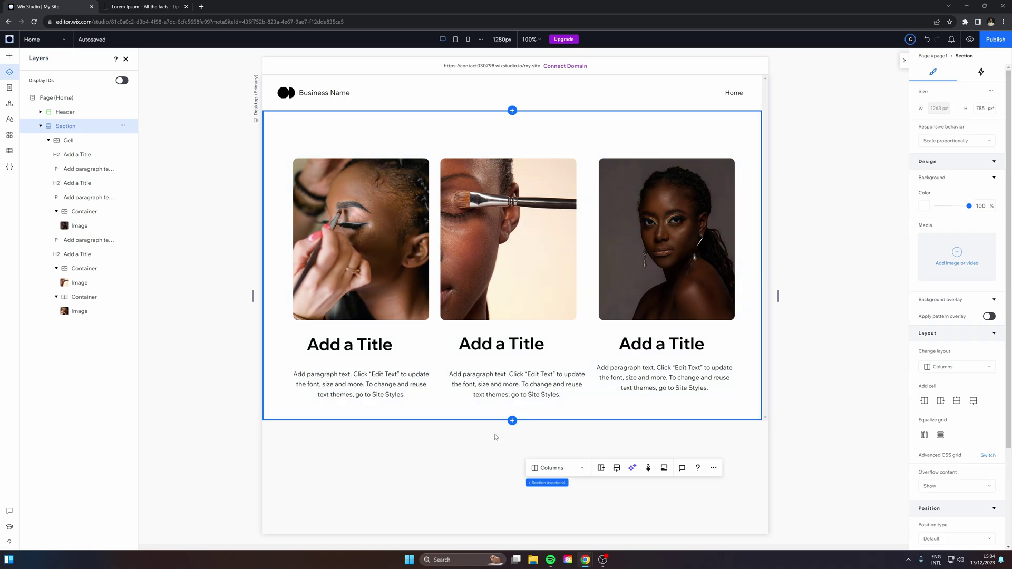
{"action": "scroll", "coordinate": [506, 453], "scroll_direction": "down", "scroll_amount": 1}
Restore the two-column layout for the new section below the cards
{"action": "left_click", "coordinate": [481, 449]}
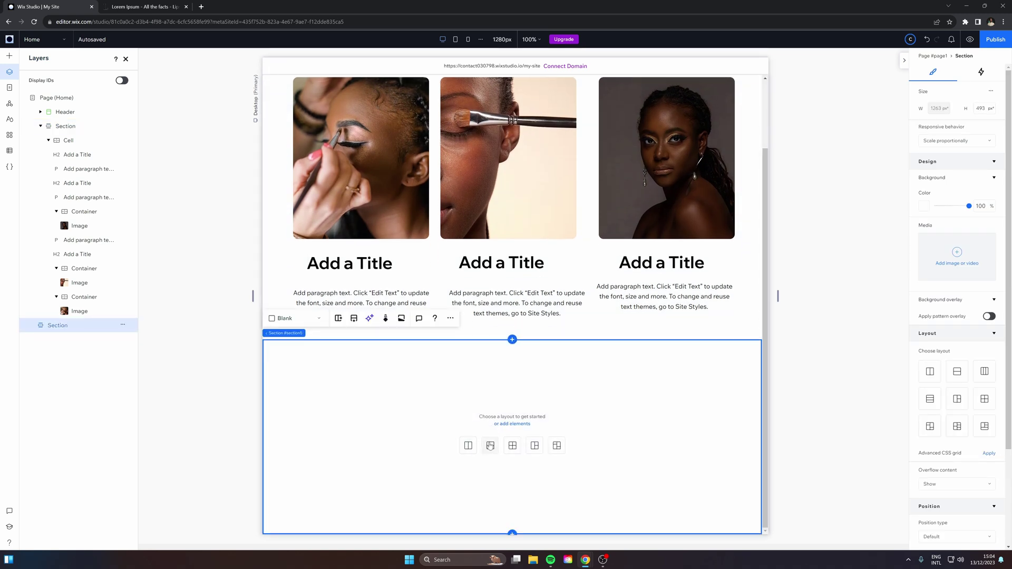
{"action": "key", "text": "ctrl+z"}
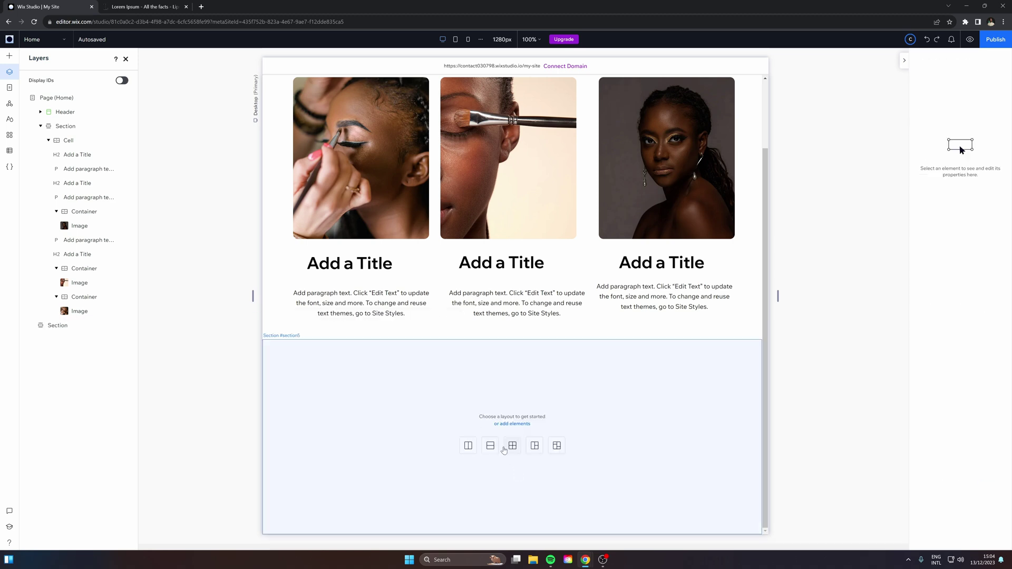
{"action": "key", "text": "ctrl+y"}
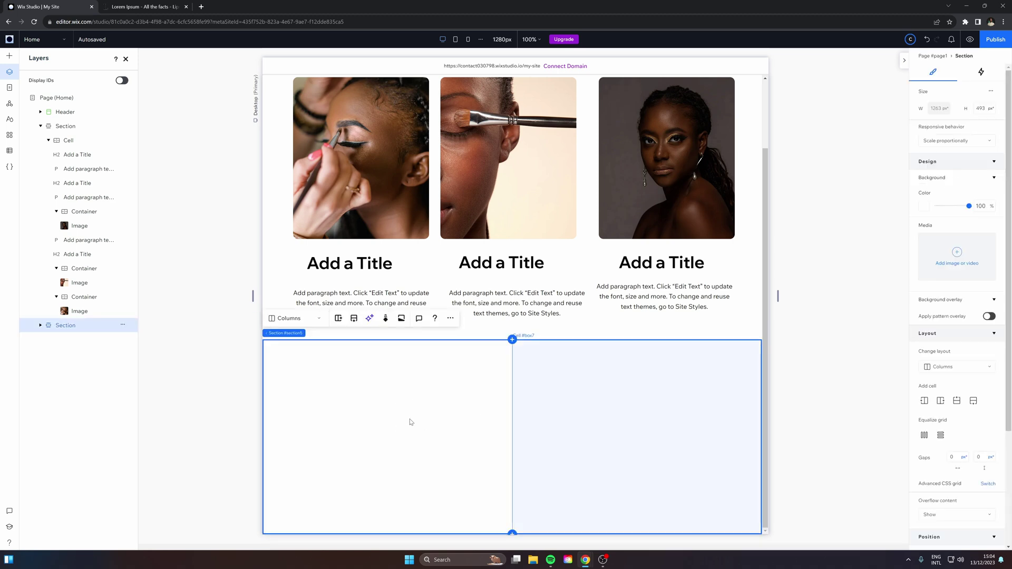
Add an 'Add a Title' heading and a paragraph to the lower section's left cell
{"action": "left_click", "coordinate": [361, 402]}
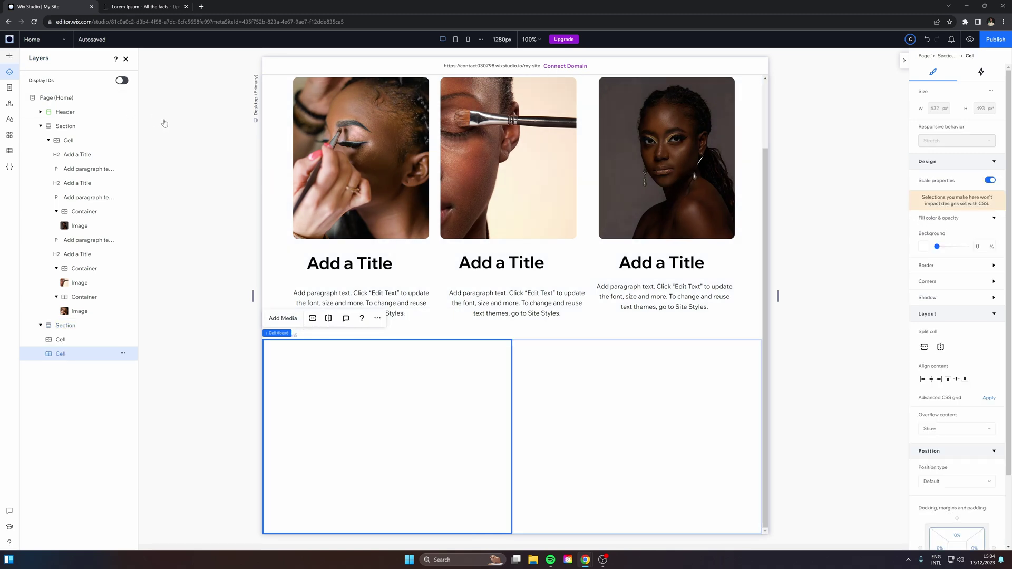
{"action": "key", "text": "a"}
{"action": "left_click_drag", "start_coordinate": [153, 94], "coordinate": [348, 416]}
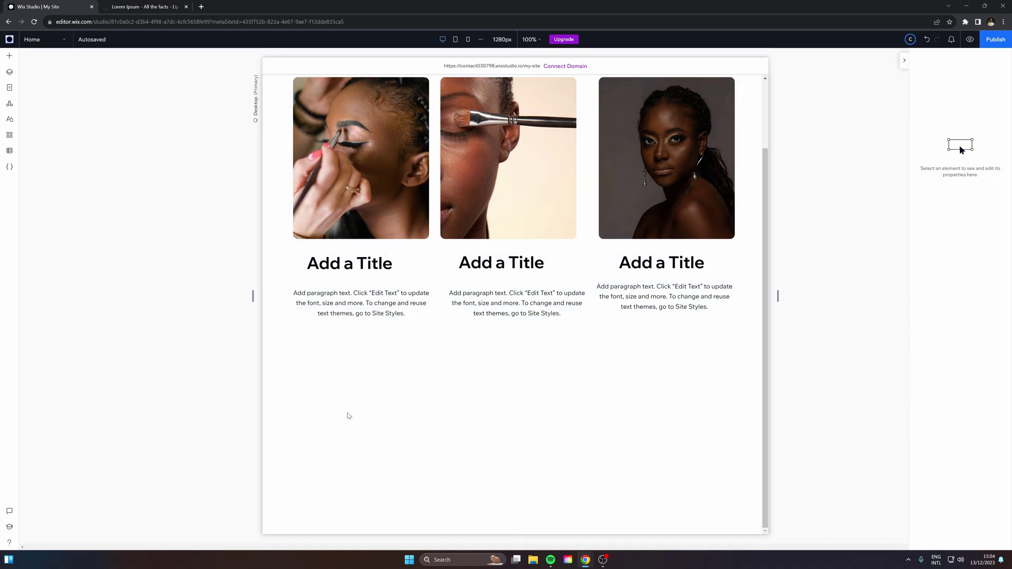
{"action": "left_click", "coordinate": [11, 56]}
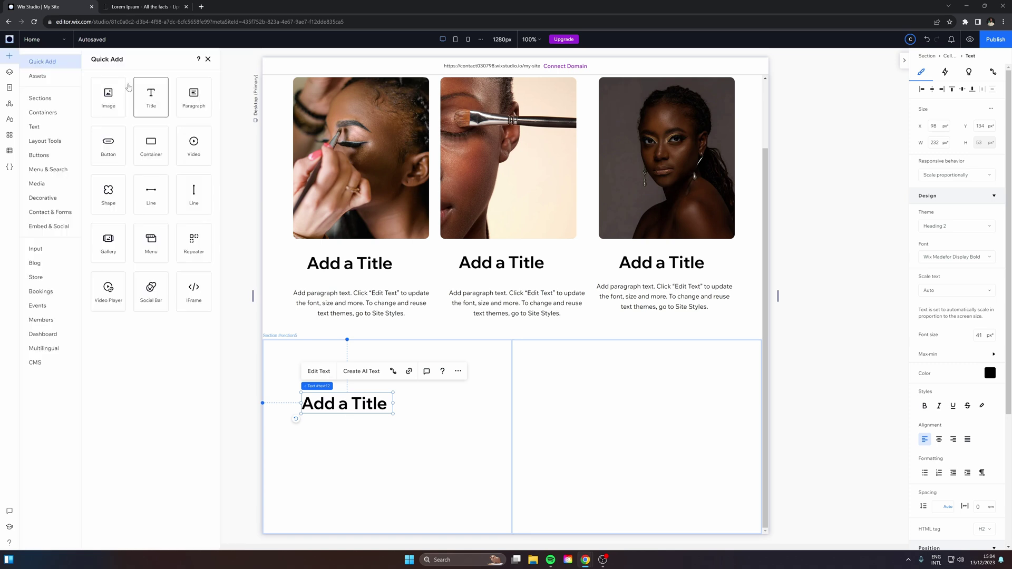
{"action": "left_click_drag", "start_coordinate": [202, 108], "coordinate": [336, 450]}
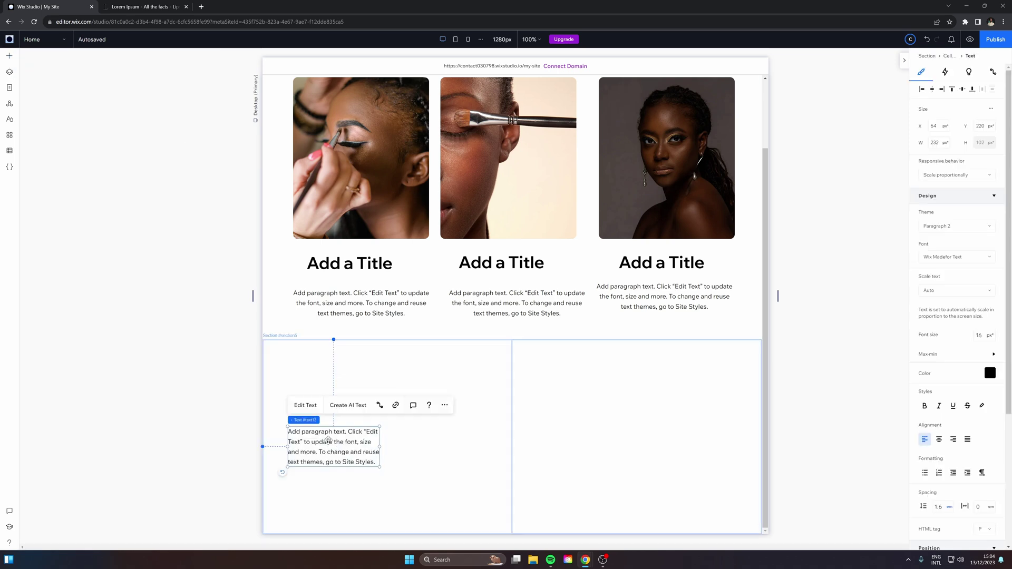
Replace the placeholder paragraph text with the pasted Lorem Ipsum passage
{"action": "double_click", "coordinate": [329, 442]}
{"action": "key", "text": "ctrl+v"}
{"action": "left_click", "coordinate": [432, 453]}
{"action": "left_click", "coordinate": [363, 474]}
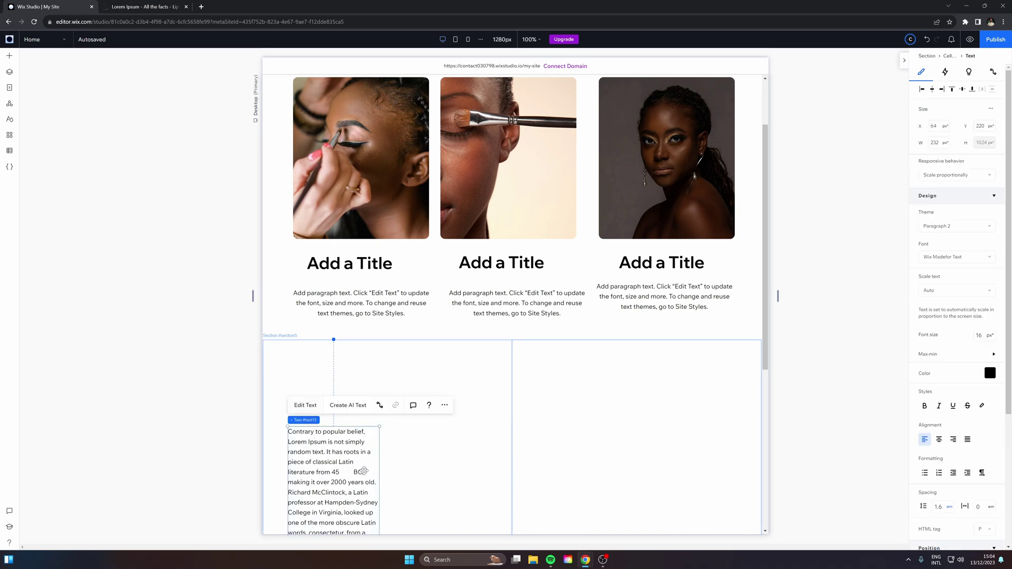
Widen the Lorem Ipsum paragraph to about 526 px across the left cell, then review the section
{"action": "left_click_drag", "start_coordinate": [379, 484], "coordinate": [499, 494]}
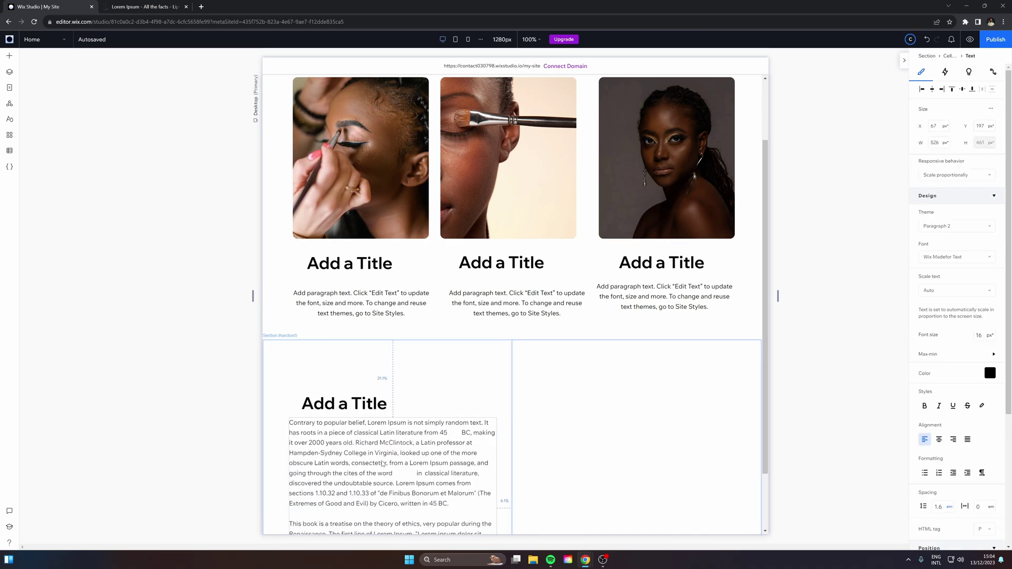
{"action": "left_click", "coordinate": [658, 421]}
{"action": "scroll", "coordinate": [663, 288], "scroll_direction": "up", "scroll_amount": 2}
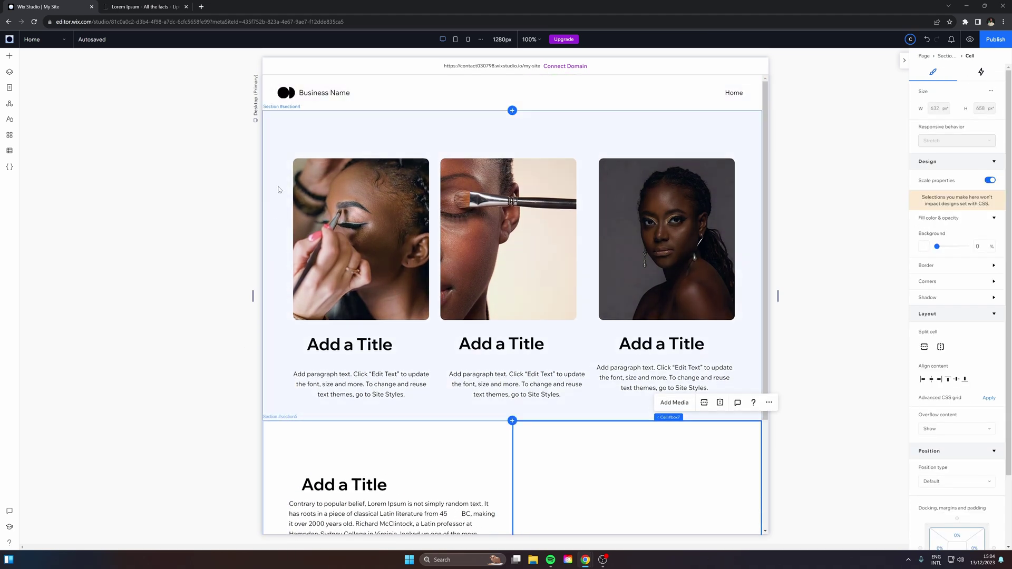
{"action": "scroll", "coordinate": [599, 399], "scroll_direction": "down", "scroll_amount": 4}
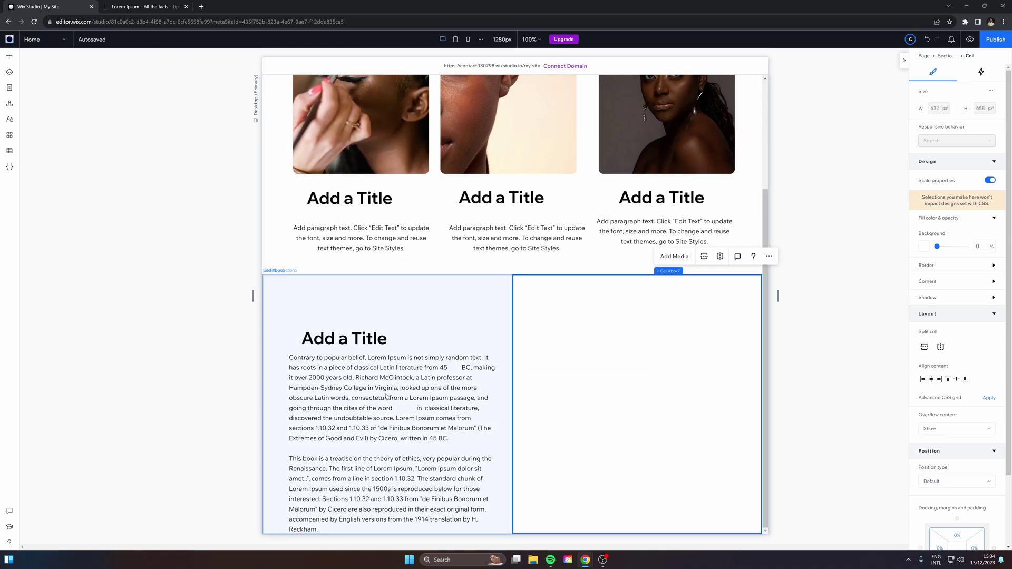
{"action": "left_click", "coordinate": [348, 332]}
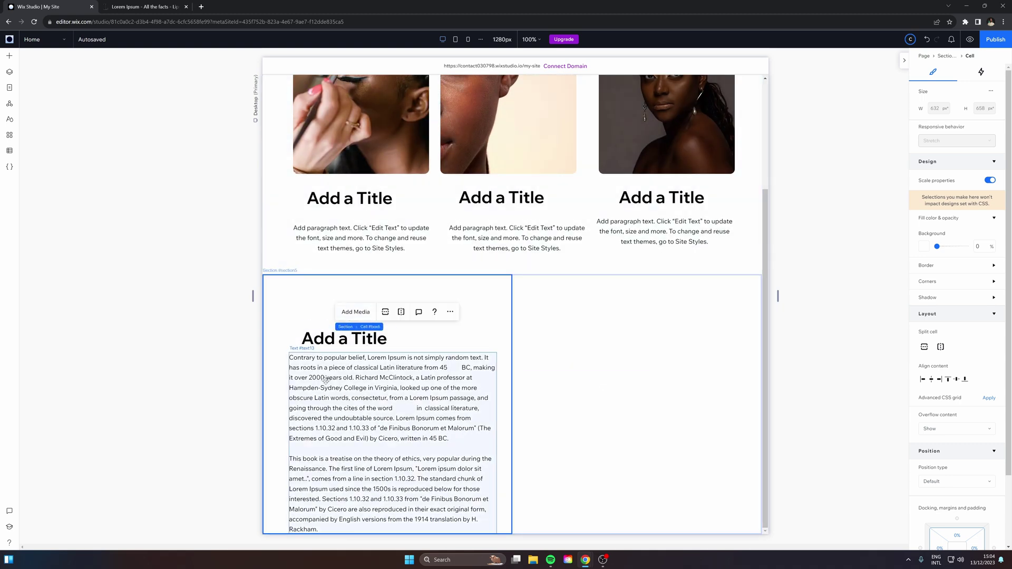
{"action": "scroll", "coordinate": [325, 380], "scroll_direction": "up", "scroll_amount": 3}
{"action": "key", "text": "Escape"}
{"action": "scroll", "coordinate": [428, 265], "scroll_direction": "down", "scroll_amount": 1}
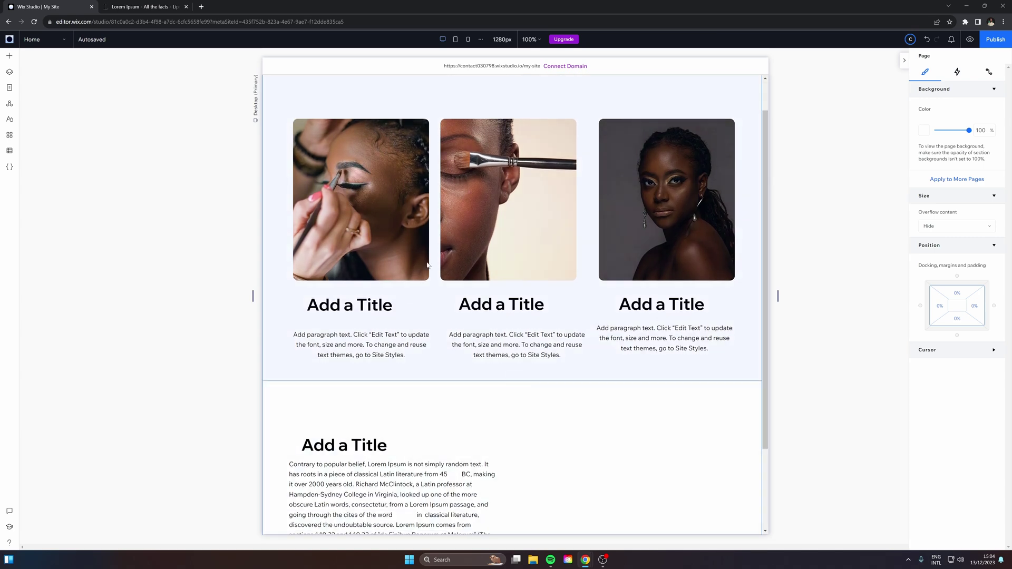
{"action": "scroll", "coordinate": [544, 192], "scroll_direction": "up", "scroll_amount": 1}
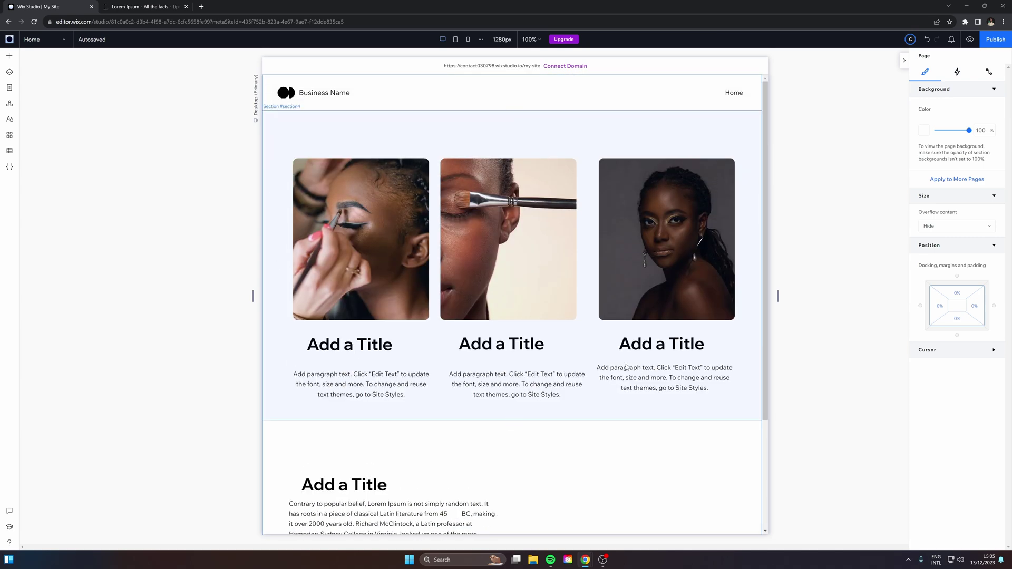
{"action": "scroll", "coordinate": [626, 367], "scroll_direction": "down", "scroll_amount": 3}
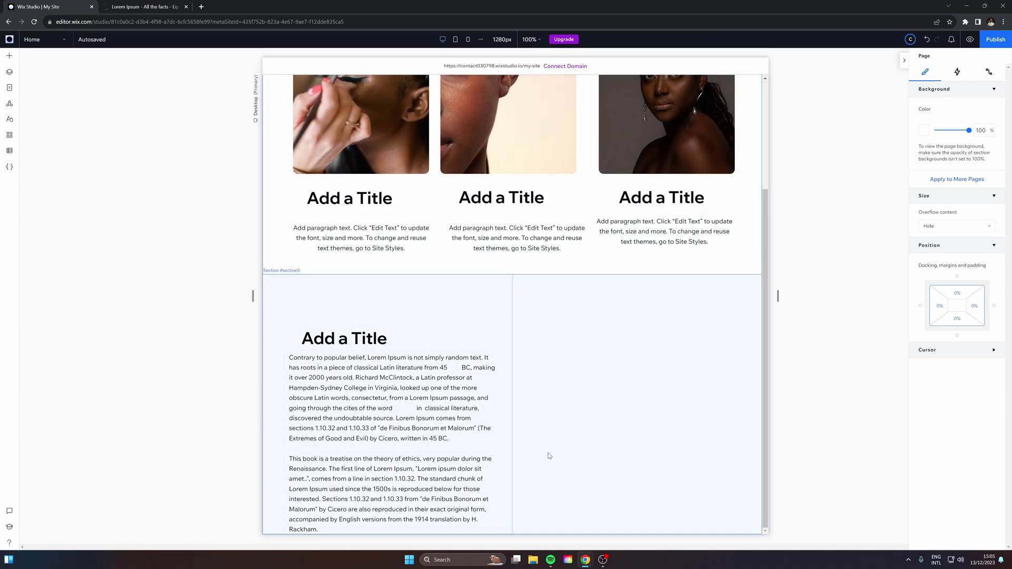
{"action": "scroll", "coordinate": [548, 455], "scroll_direction": "up", "scroll_amount": 2}
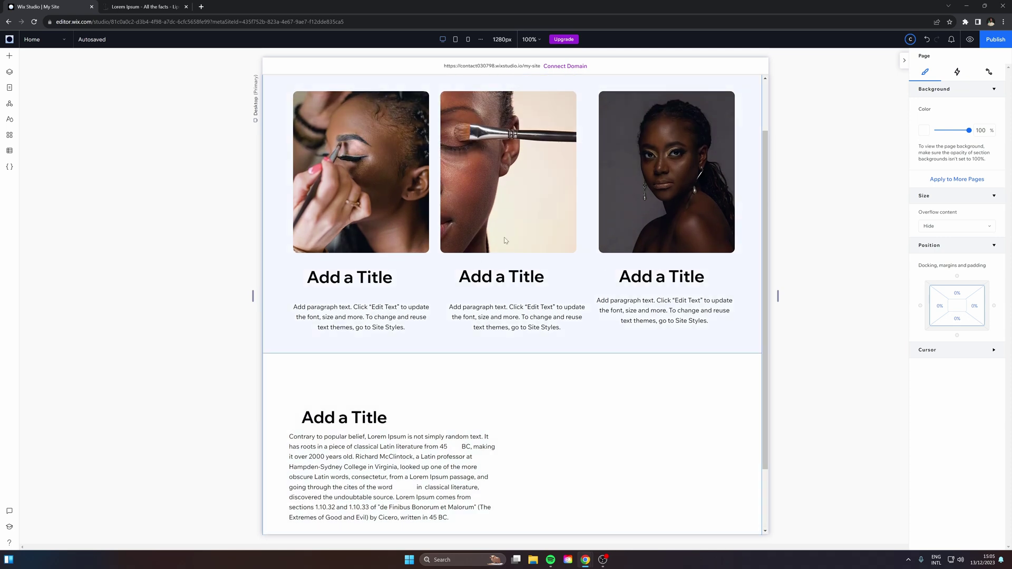
{"action": "scroll", "coordinate": [490, 215], "scroll_direction": "up", "scroll_amount": 2}
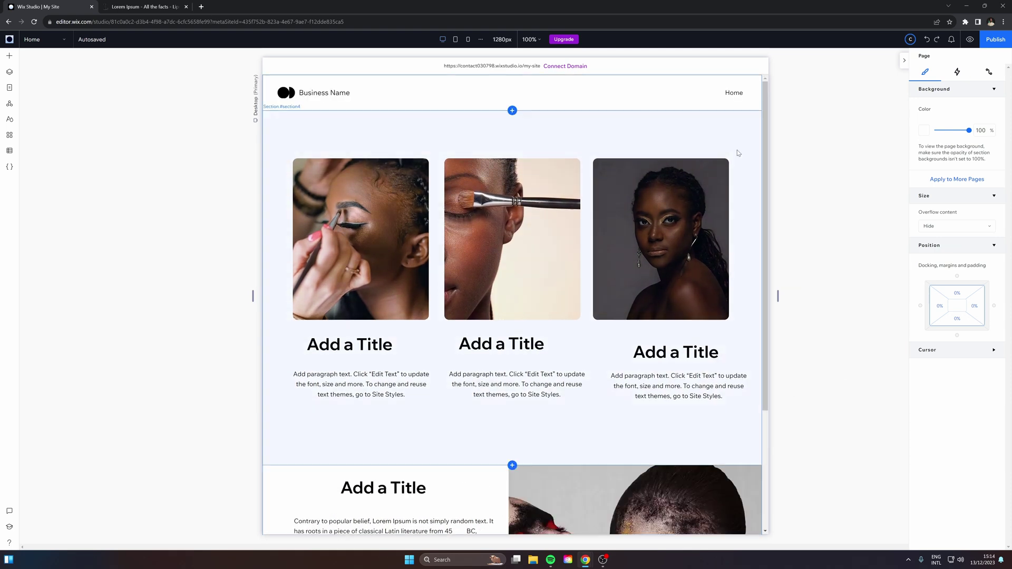
{"action": "scroll", "coordinate": [806, 327], "scroll_direction": "down", "scroll_amount": 3}
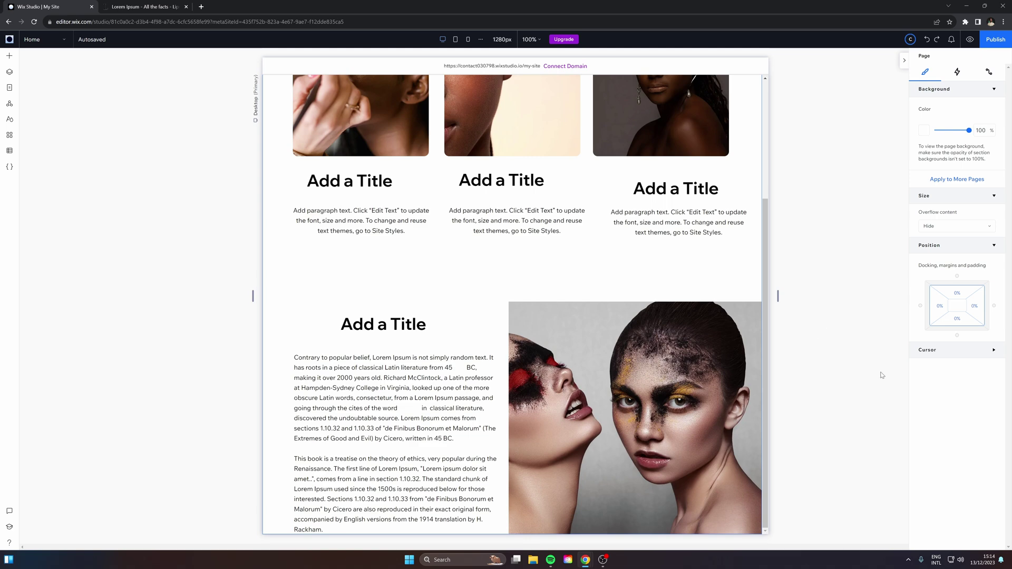
{"action": "scroll", "coordinate": [853, 326], "scroll_direction": "up", "scroll_amount": 3}
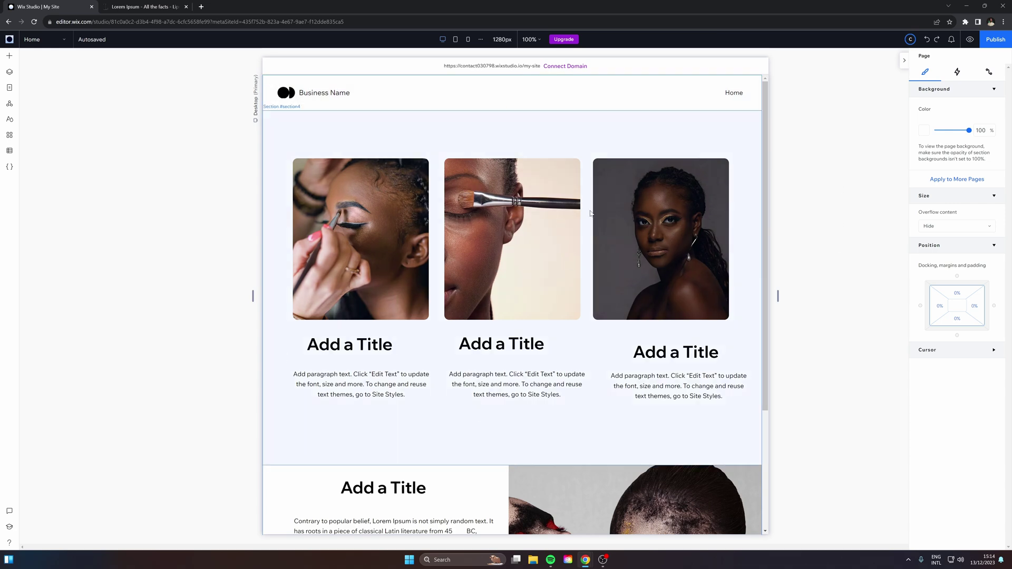
{"action": "scroll", "coordinate": [590, 213], "scroll_direction": "down", "scroll_amount": 3}
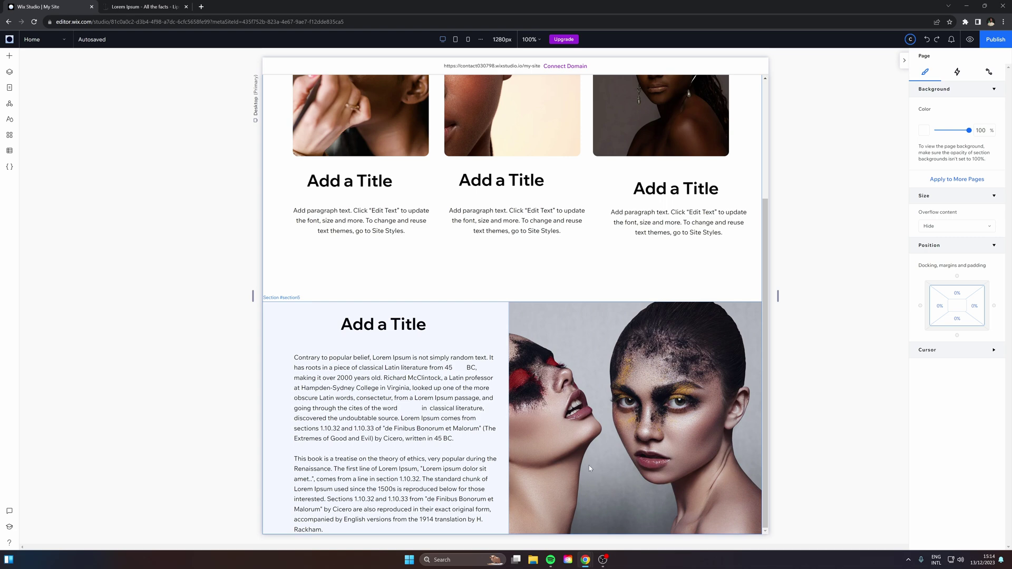
{"action": "scroll", "coordinate": [536, 226], "scroll_direction": "up", "scroll_amount": 3}
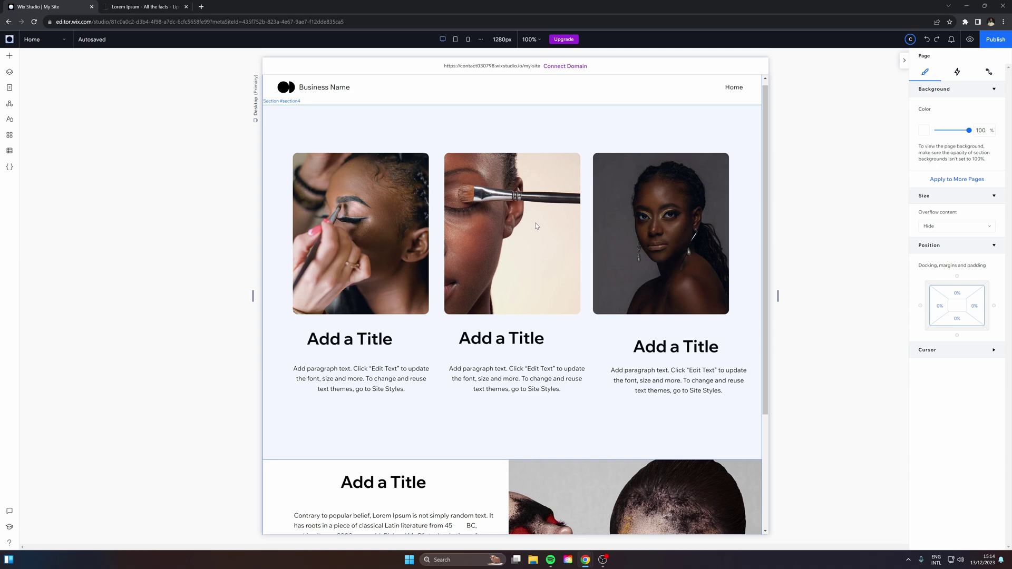
{"action": "scroll", "coordinate": [536, 225], "scroll_direction": "down", "scroll_amount": 3}
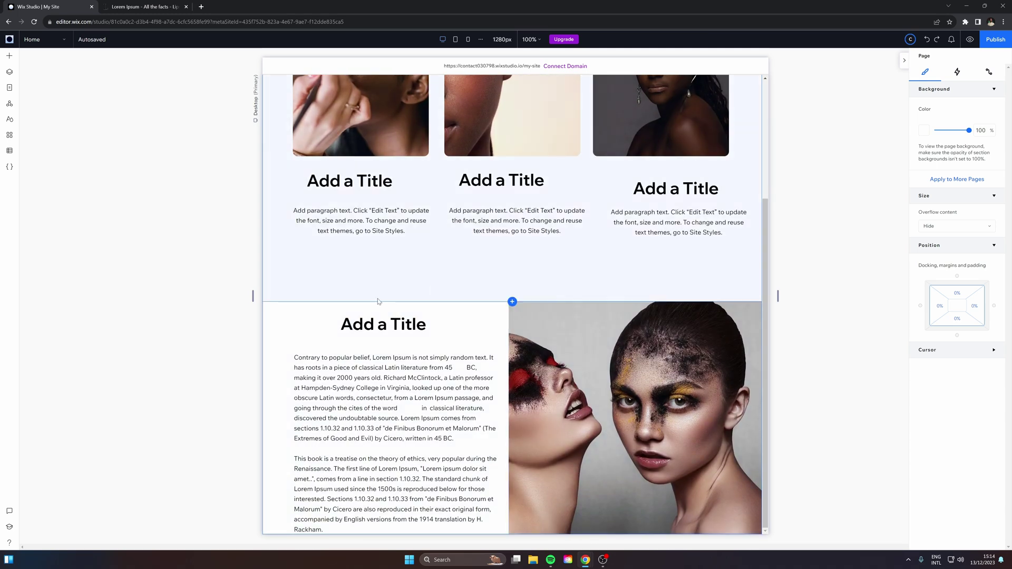
{"action": "scroll", "coordinate": [383, 251], "scroll_direction": "up", "scroll_amount": 2}
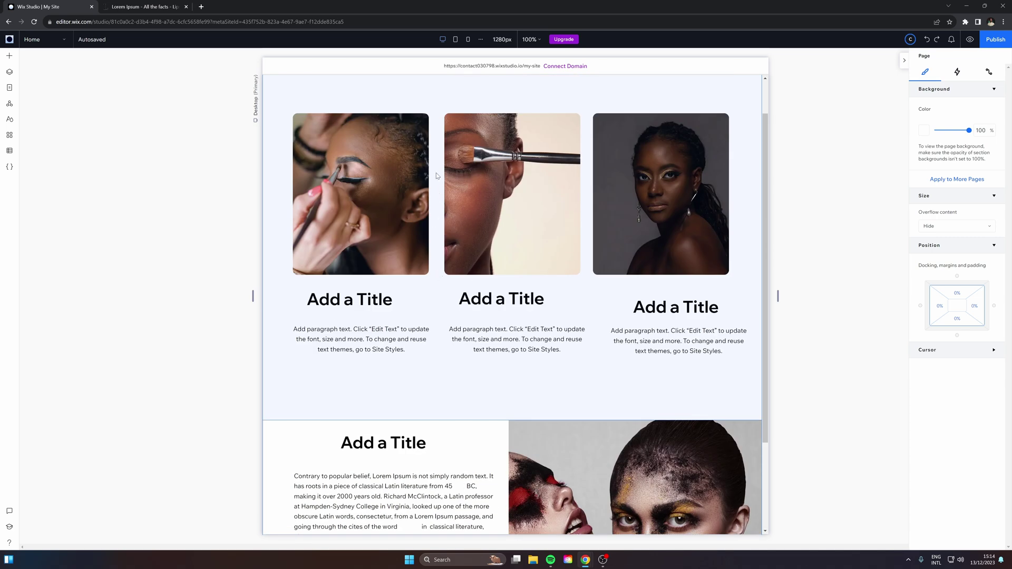
{"action": "scroll", "coordinate": [436, 211], "scroll_direction": "up", "scroll_amount": 1}
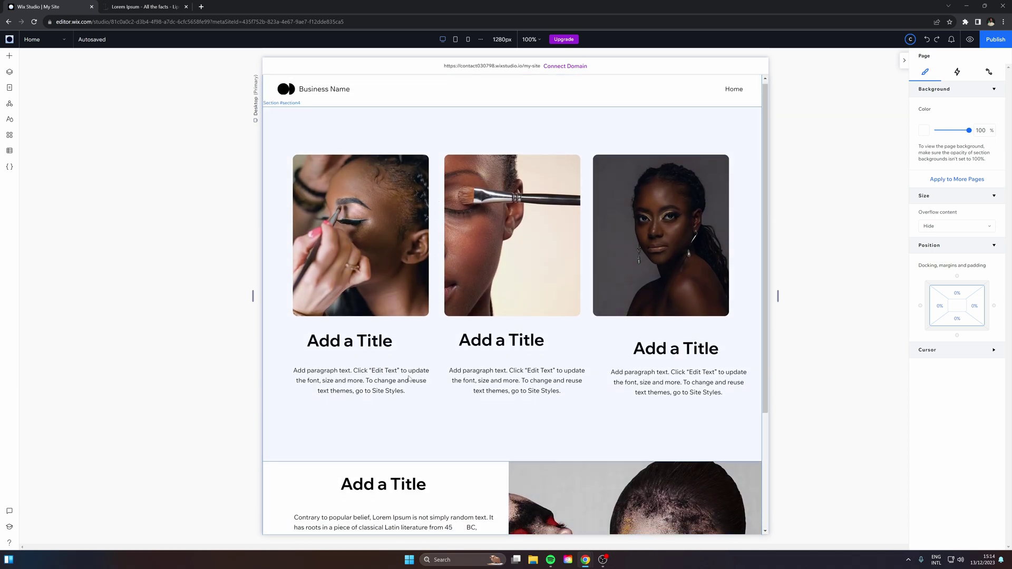
{"action": "scroll", "coordinate": [327, 275], "scroll_direction": "down", "scroll_amount": 3}
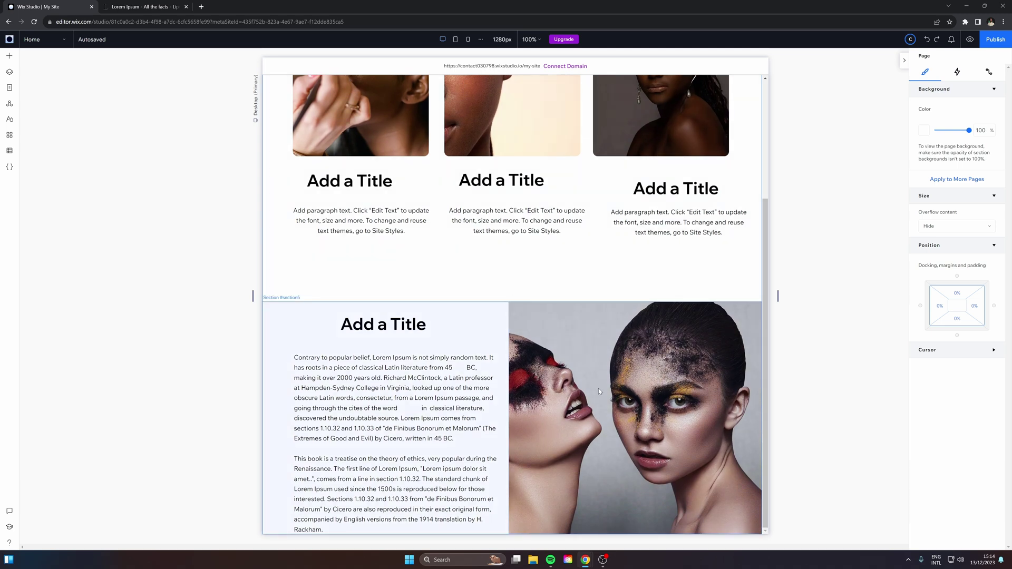
{"action": "scroll", "coordinate": [515, 384], "scroll_direction": "up", "scroll_amount": 3}
{"action": "left_click", "coordinate": [317, 127]}
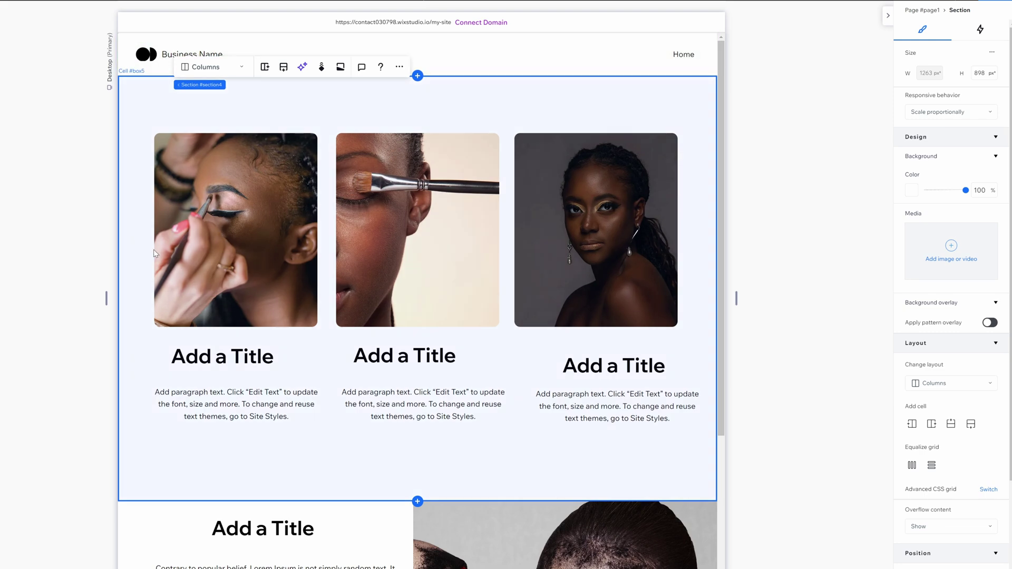
Set the card section's left and right margins to 10%
{"action": "scroll", "coordinate": [906, 337], "scroll_direction": "down", "scroll_amount": 3}
{"action": "left_click", "coordinate": [927, 527]}
{"action": "type", "text": "1"}
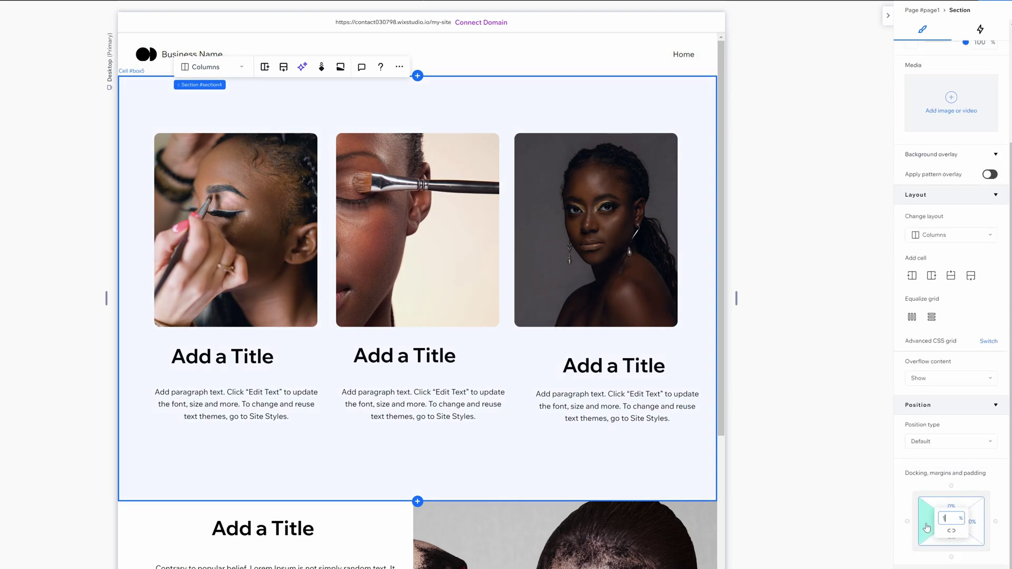
{"action": "type", "text": "0"}
{"action": "key", "text": "Return"}
{"action": "left_click", "coordinate": [979, 521]}
{"action": "type", "text": "10"}
{"action": "key", "text": "Return"}
Set the top and bottom margins to 5% and check the inset
{"action": "left_click", "coordinate": [962, 506]}
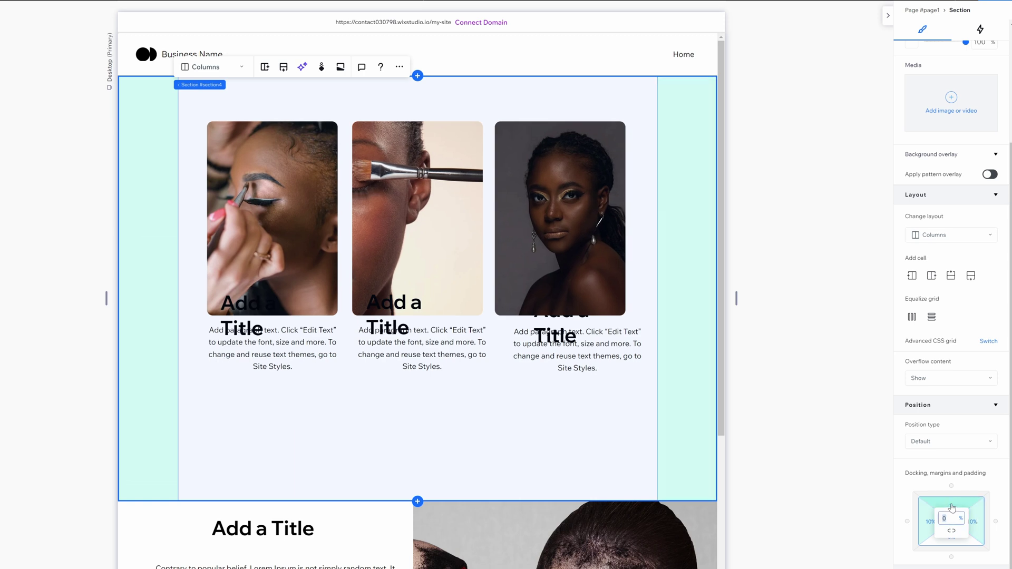
{"action": "type", "text": "5"}
{"action": "key", "text": "Return"}
{"action": "left_click", "coordinate": [957, 543]}
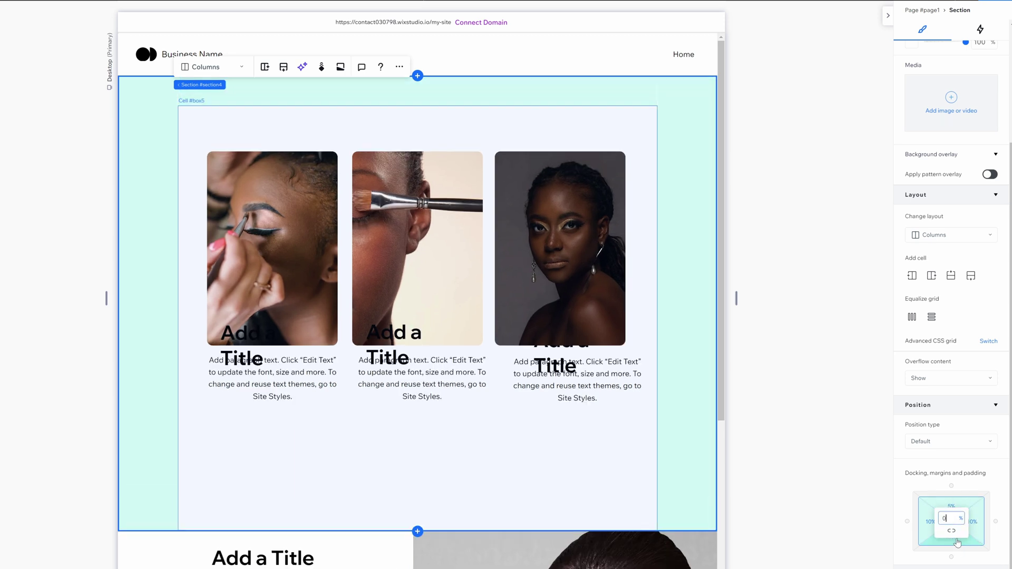
{"action": "type", "text": "5"}
{"action": "key", "text": "Return"}
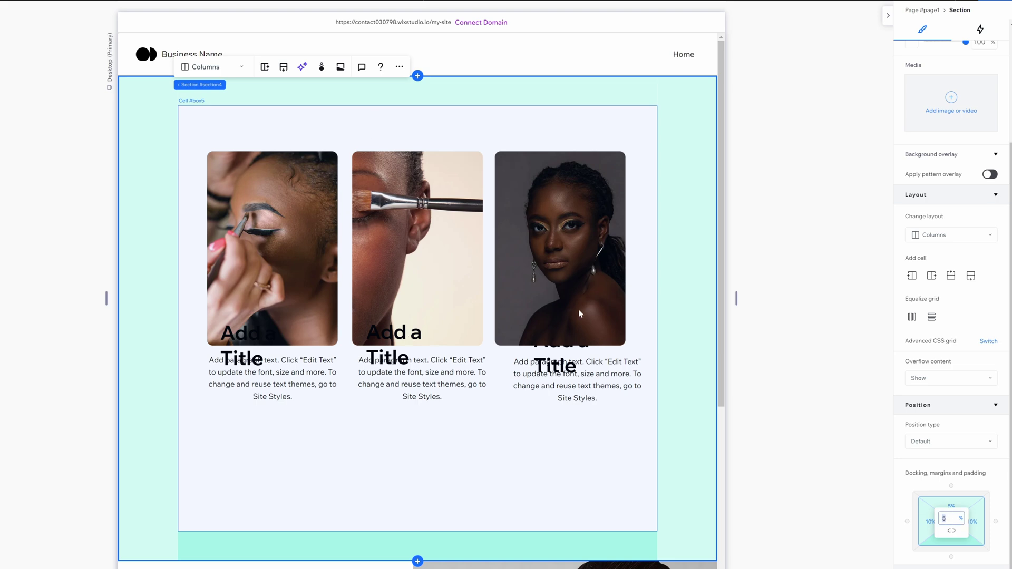
{"action": "left_click", "coordinate": [747, 262]}
{"action": "left_click", "coordinate": [239, 195]}
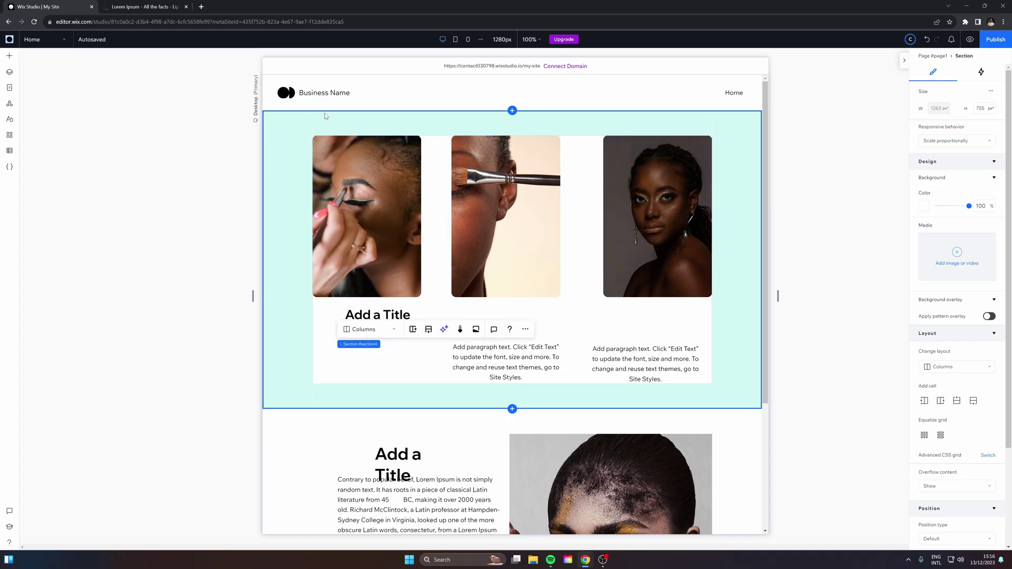
Nudge the first, third and second card images so all three align evenly
{"action": "left_click", "coordinate": [349, 207]}
{"action": "mouse_move", "coordinate": [363, 214]}
{"action": "left_mouse_down"}
{"action": "mouse_move", "coordinate": [382, 235]}
{"action": "mouse_move", "coordinate": [363, 214]}
{"action": "left_mouse_up"}
{"action": "left_click_drag", "start_coordinate": [670, 216], "coordinate": [680, 164]}
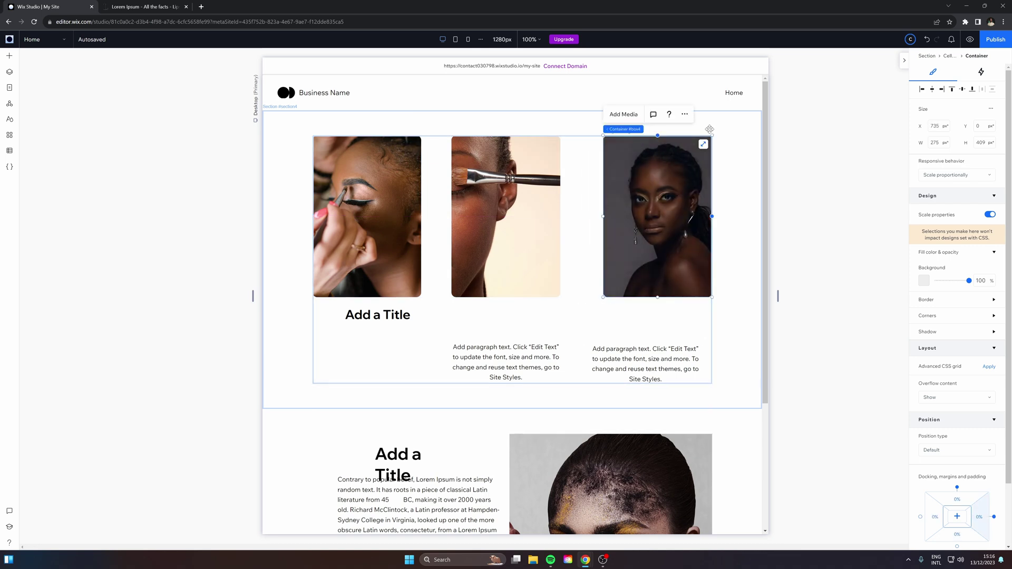
{"action": "left_click", "coordinate": [501, 221]}
{"action": "left_click_drag", "start_coordinate": [500, 220], "coordinate": [489, 220]}
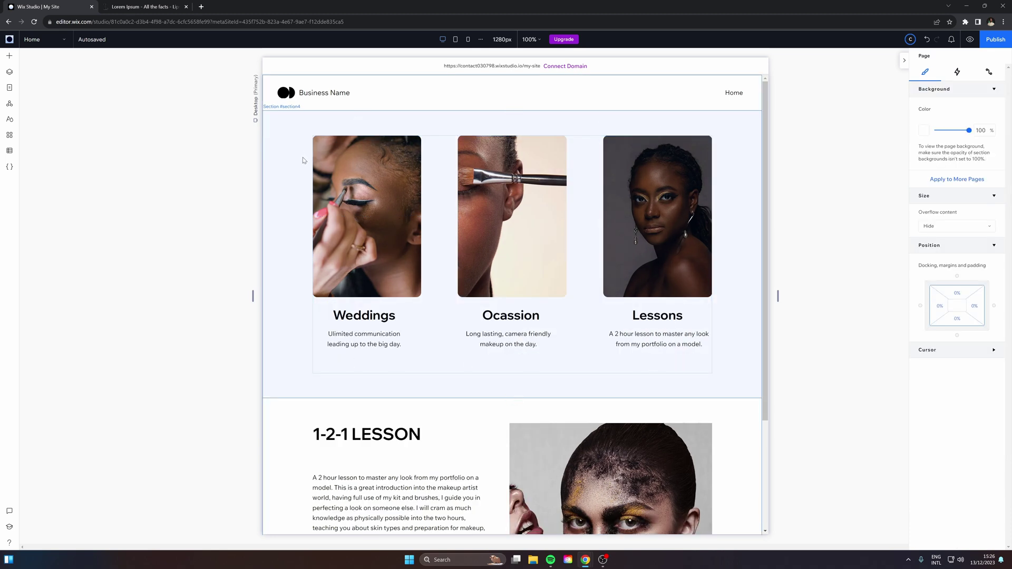
{"action": "scroll", "coordinate": [352, 303], "scroll_direction": "down", "scroll_amount": 3}
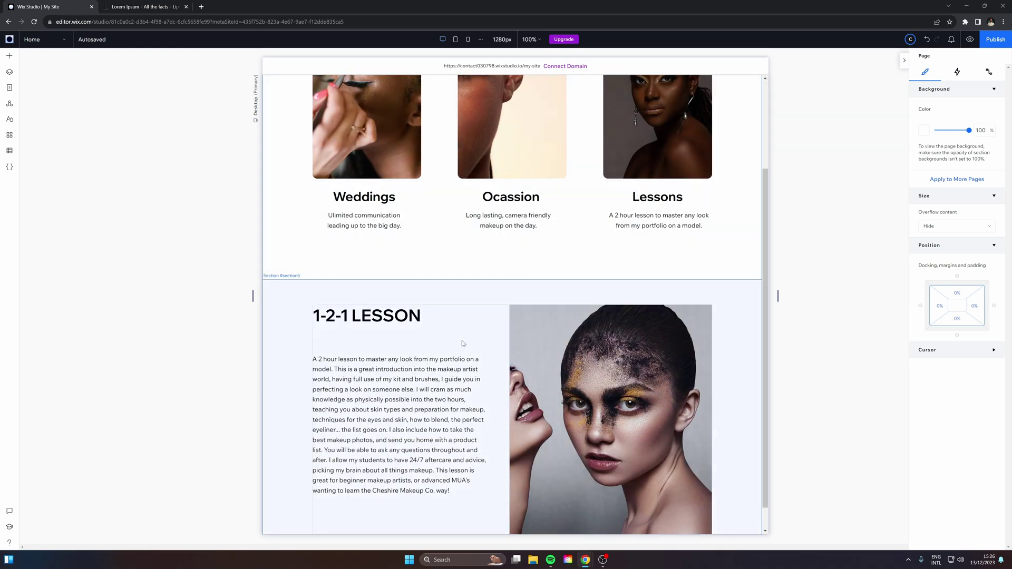
{"action": "scroll", "coordinate": [463, 343], "scroll_direction": "up", "scroll_amount": 3}
{"action": "left_click", "coordinate": [359, 319]}
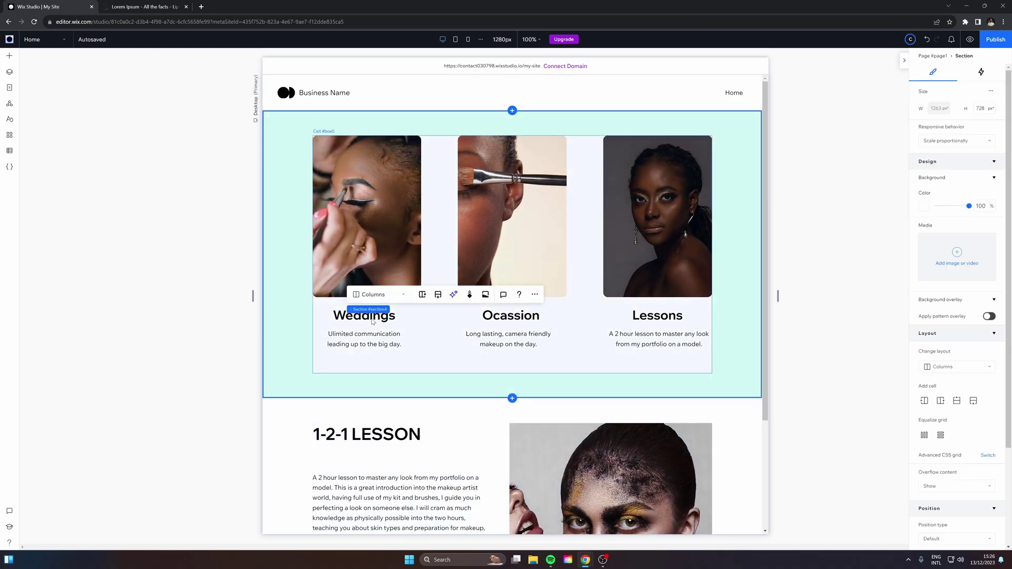
{"action": "scroll", "coordinate": [372, 291], "scroll_direction": "down", "scroll_amount": 3}
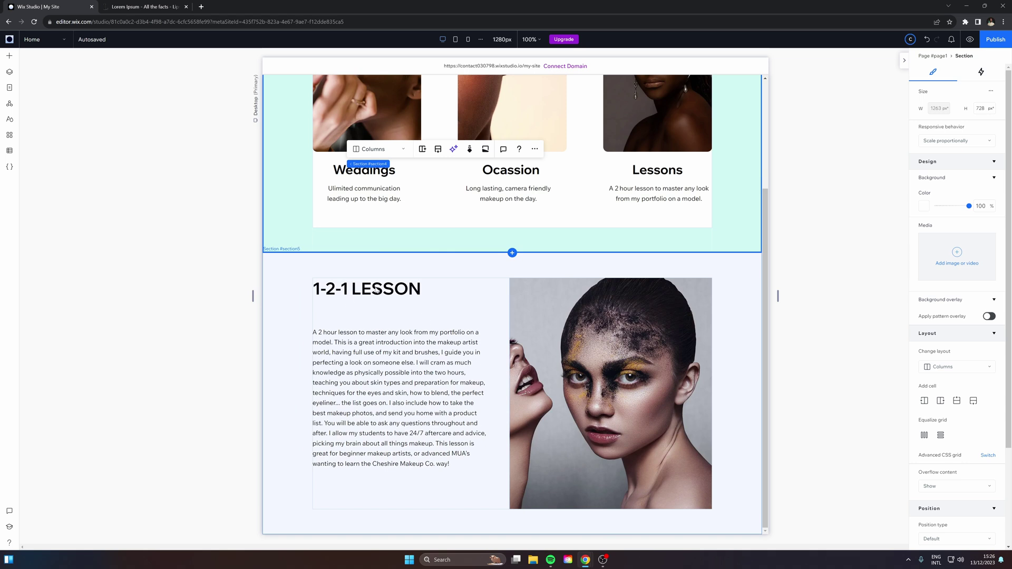
{"action": "left_click", "coordinate": [402, 376]}
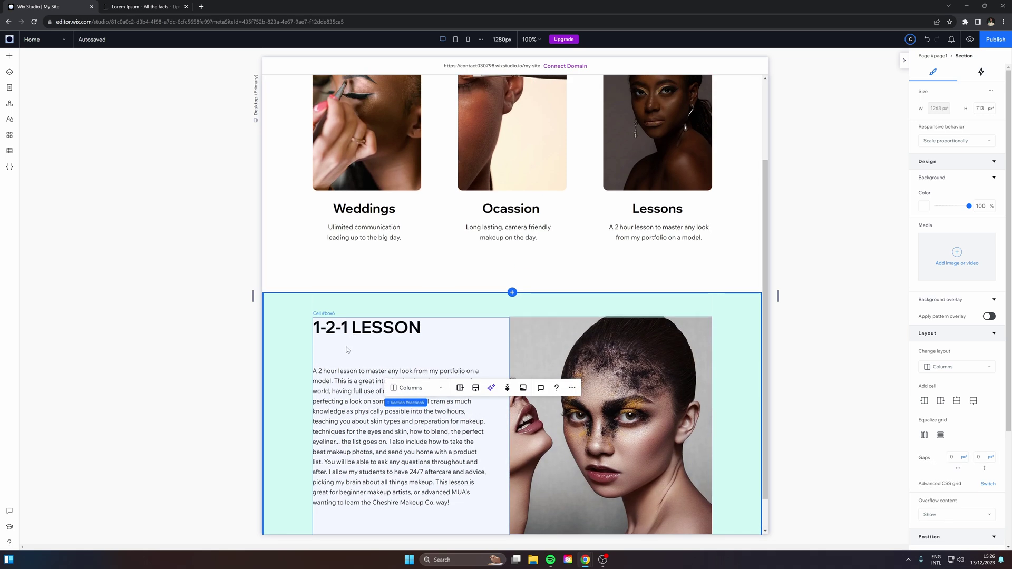
{"action": "scroll", "coordinate": [337, 290], "scroll_direction": "up", "scroll_amount": 3}
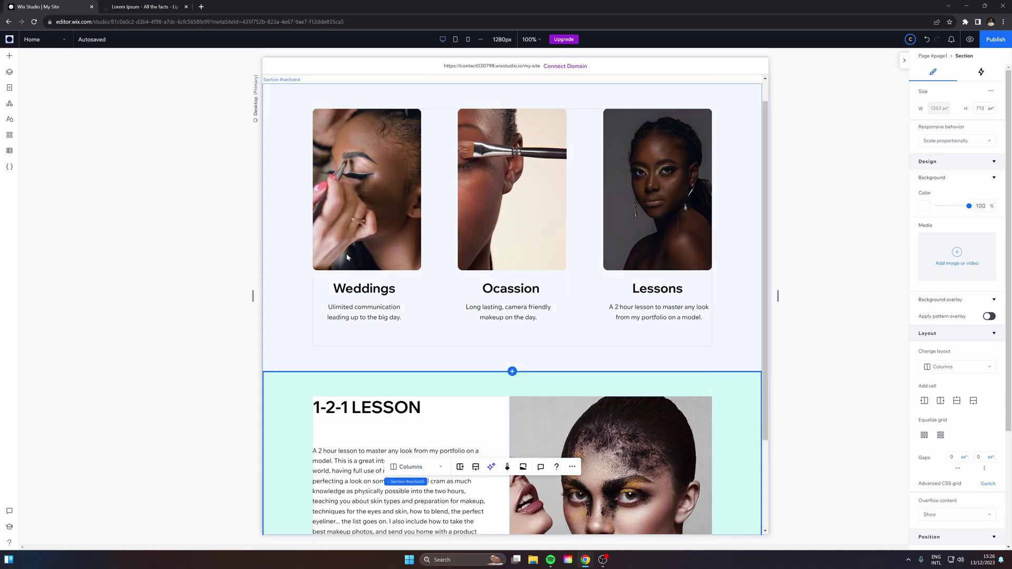
{"action": "left_click", "coordinate": [524, 292]}
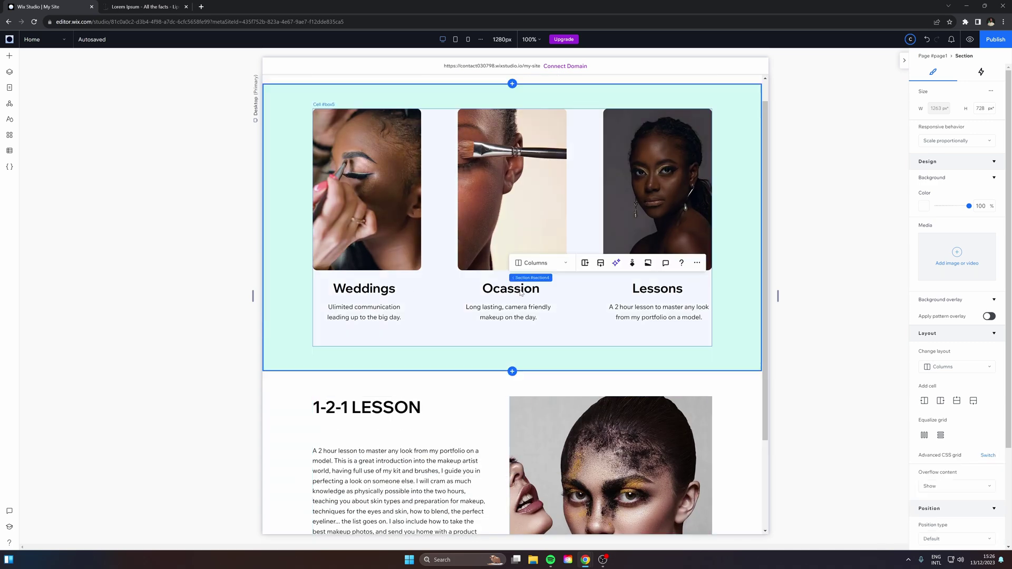
{"action": "left_click", "coordinate": [502, 316]}
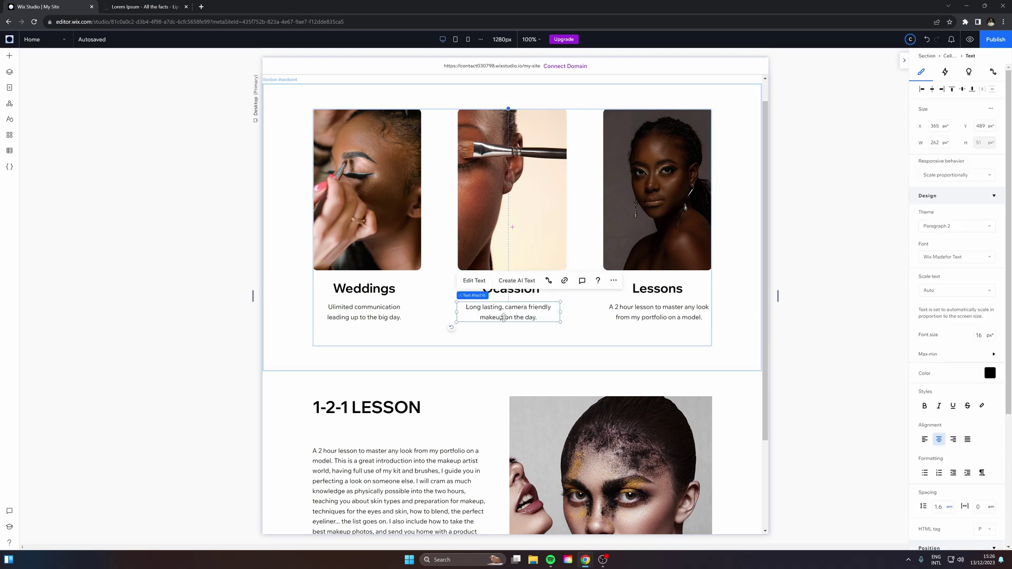
{"action": "left_click", "coordinate": [520, 293]}
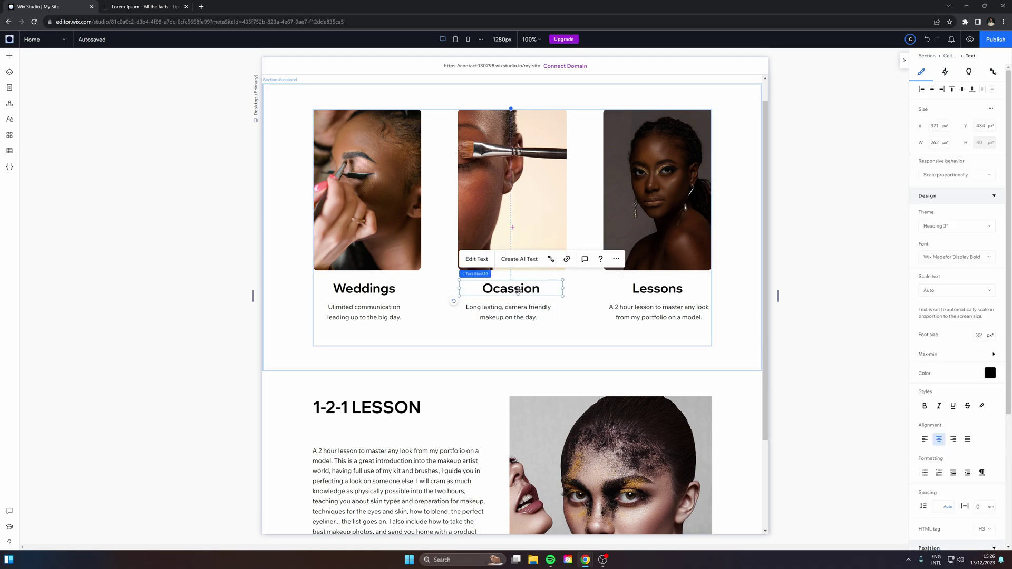
{"action": "left_click_drag", "start_coordinate": [518, 290], "coordinate": [519, 287]}
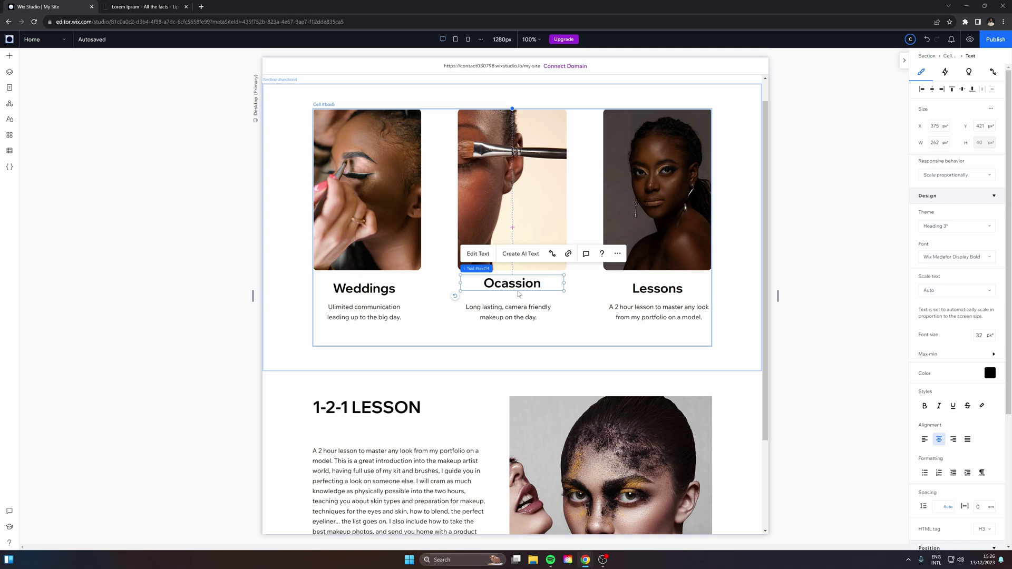
{"action": "left_click", "coordinate": [766, 299]}
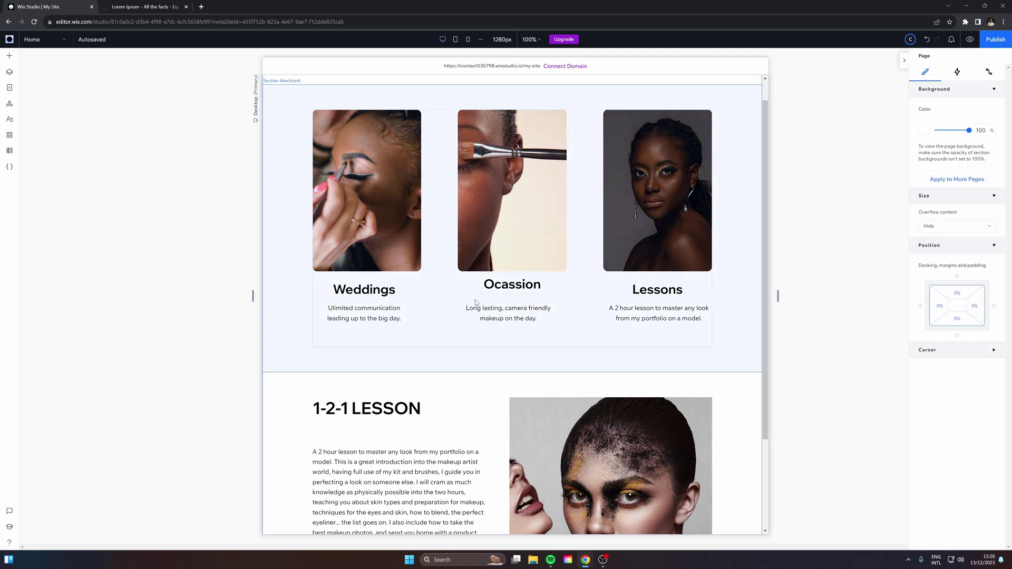
{"action": "key", "text": "ctrl+z"}
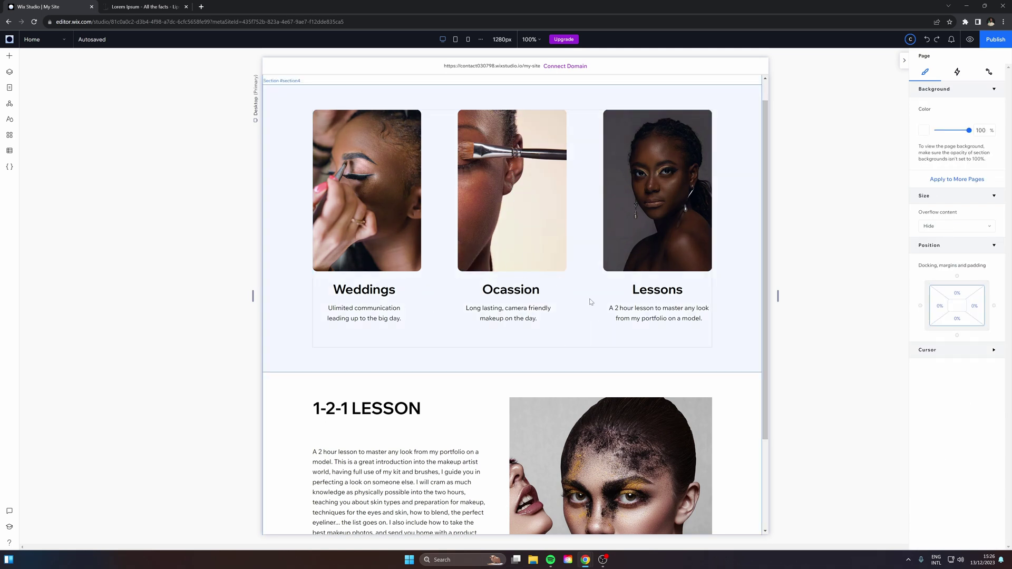
{"action": "scroll", "coordinate": [371, 169], "scroll_direction": "up", "scroll_amount": 1}
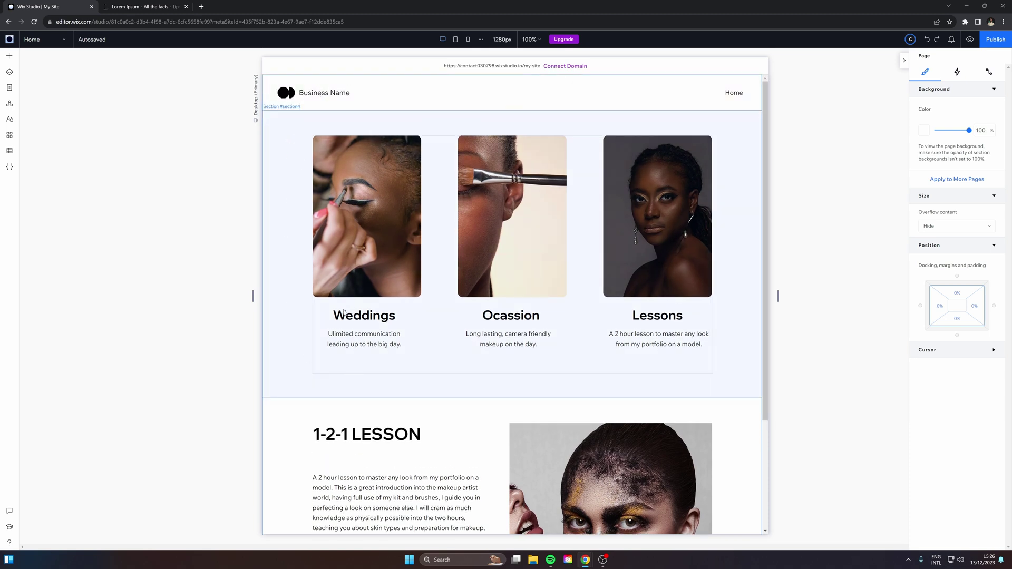
{"action": "scroll", "coordinate": [310, 227], "scroll_direction": "down", "scroll_amount": 2}
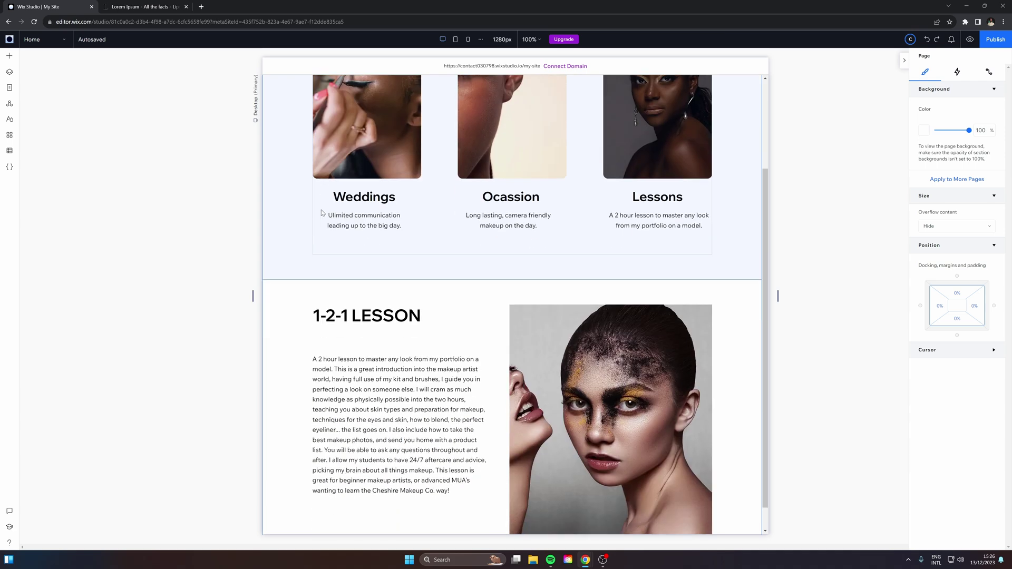
{"action": "scroll", "coordinate": [374, 316], "scroll_direction": "up", "scroll_amount": 1}
Move the Weddings description text up slightly and raise the Ocassion description to match
{"action": "left_click", "coordinate": [371, 298]}
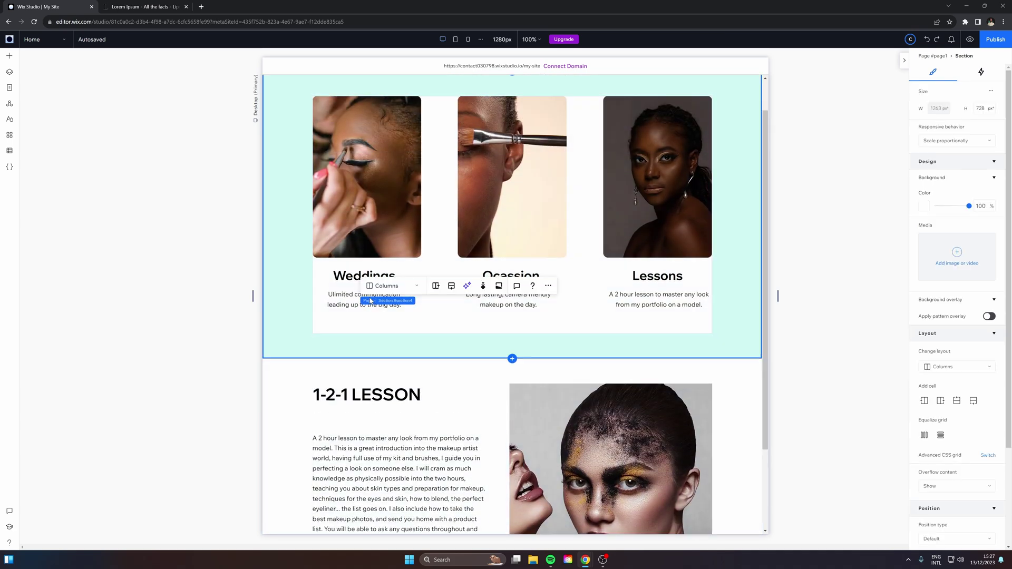
{"action": "left_click", "coordinate": [363, 302]}
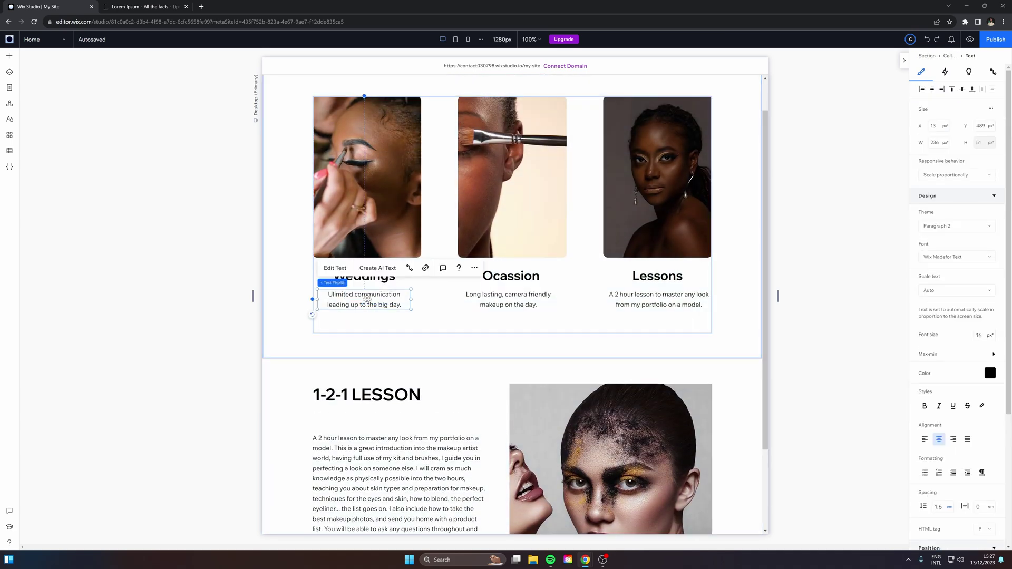
{"action": "left_click_drag", "start_coordinate": [367, 299], "coordinate": [367, 297]}
{"action": "key", "text": "shift+Down"}
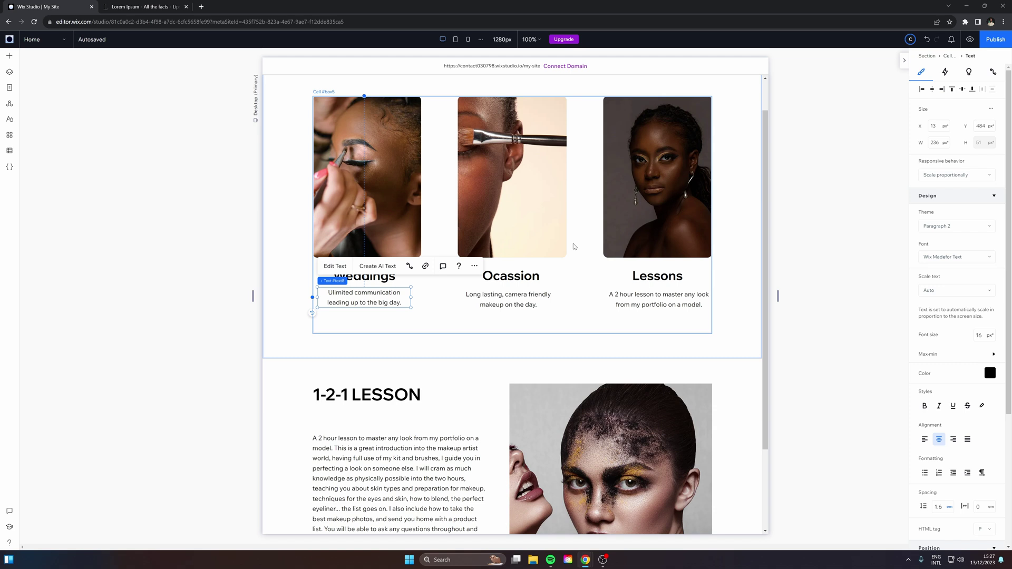
{"action": "left_click", "coordinate": [505, 301]}
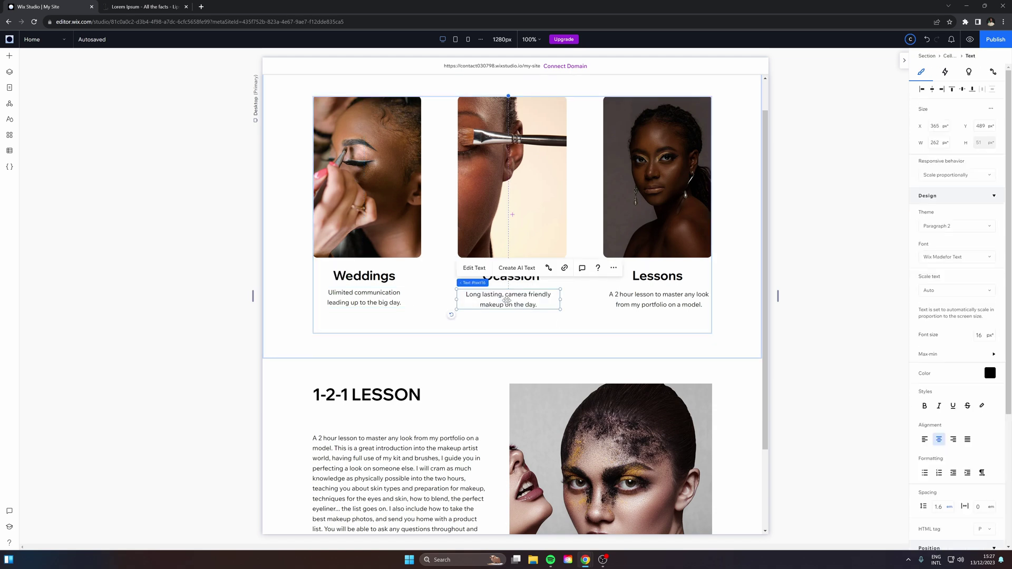
{"action": "left_click_drag", "start_coordinate": [507, 302], "coordinate": [506, 296]}
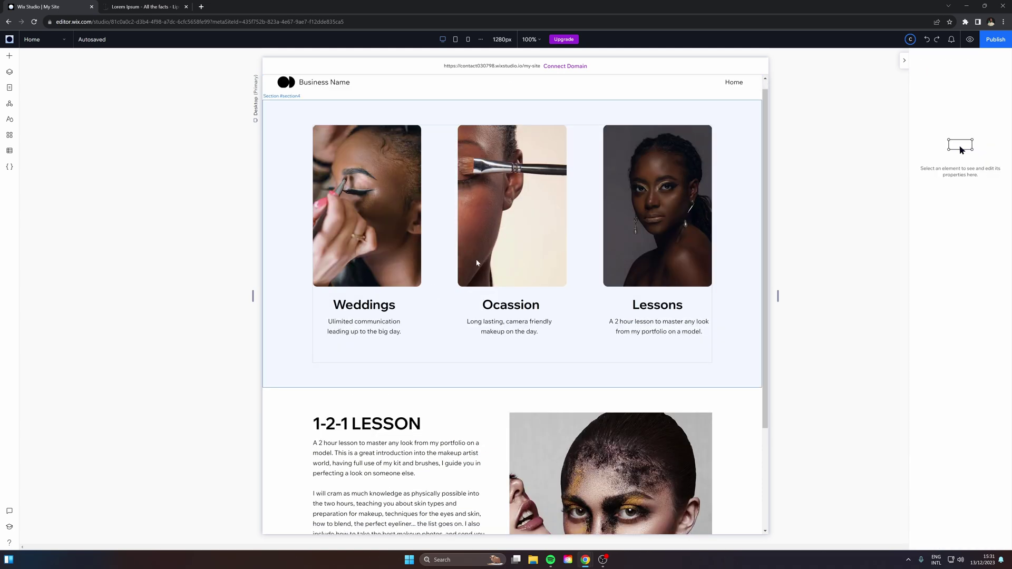
{"action": "scroll", "coordinate": [510, 238], "scroll_direction": "down", "scroll_amount": 2}
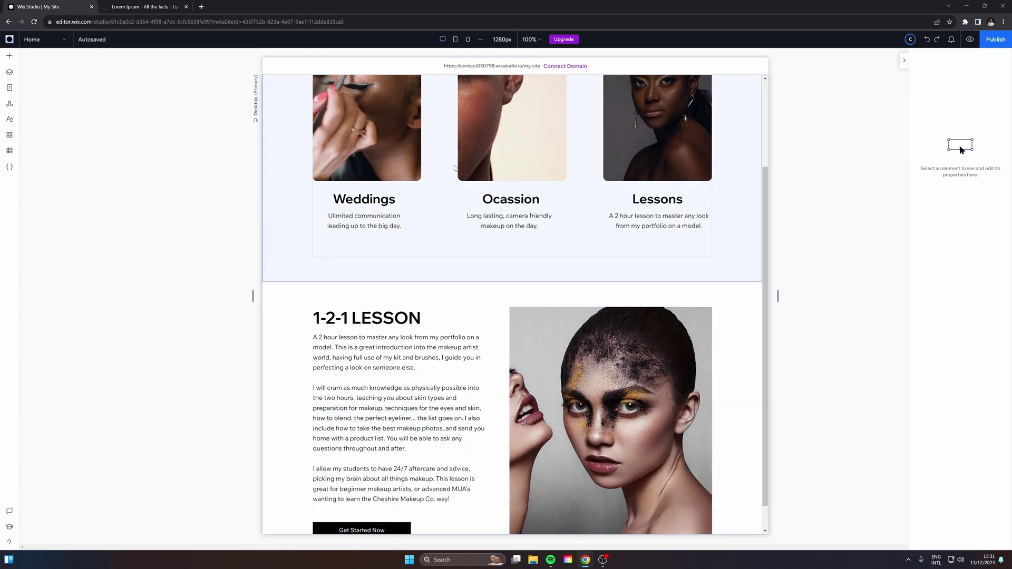
Scroll up and down the page to review the header, cards and lesson section
{"action": "scroll", "coordinate": [510, 238], "scroll_direction": "up", "scroll_amount": 2}
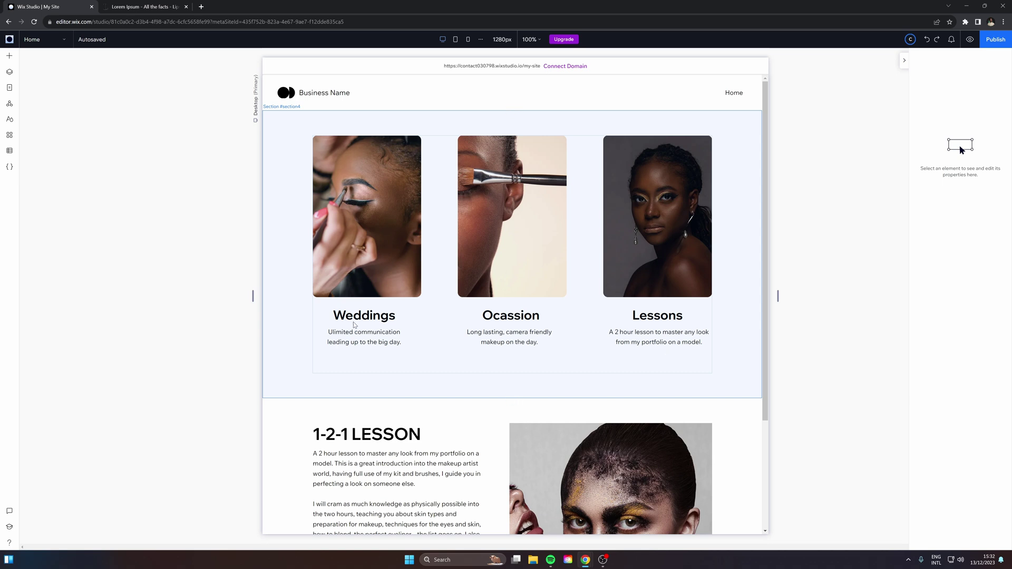
{"action": "scroll", "coordinate": [408, 341], "scroll_direction": "down", "scroll_amount": 3}
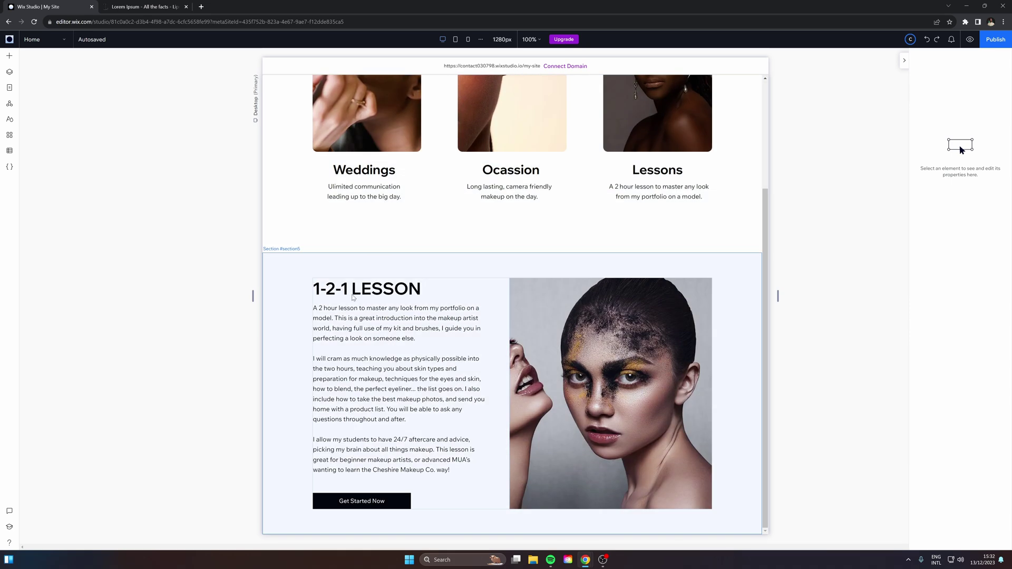
{"action": "scroll", "coordinate": [353, 298], "scroll_direction": "up", "scroll_amount": 2}
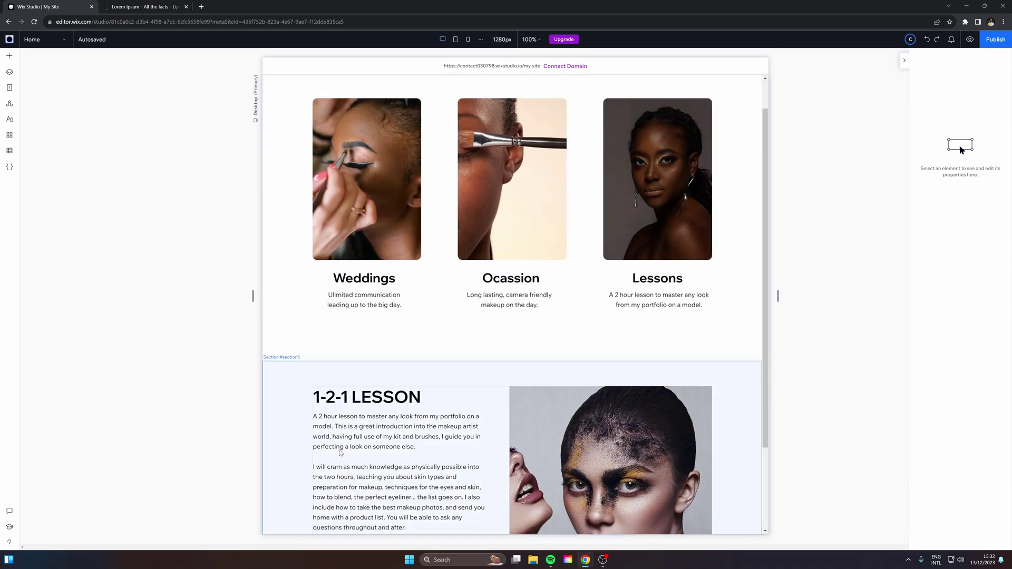
{"action": "scroll", "coordinate": [353, 248], "scroll_direction": "down", "scroll_amount": 2}
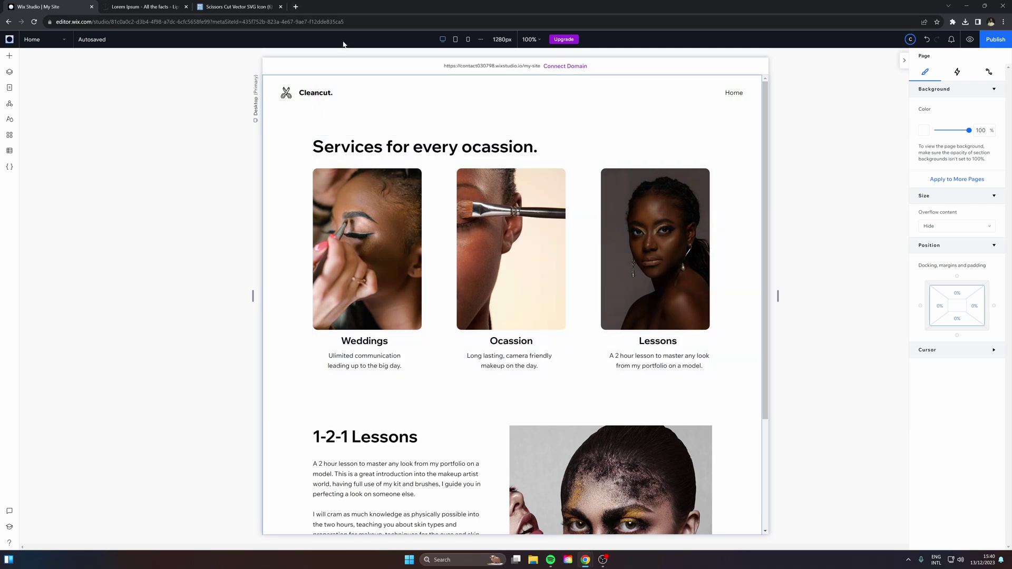
{"action": "scroll", "coordinate": [422, 142], "scroll_direction": "down", "scroll_amount": 3}
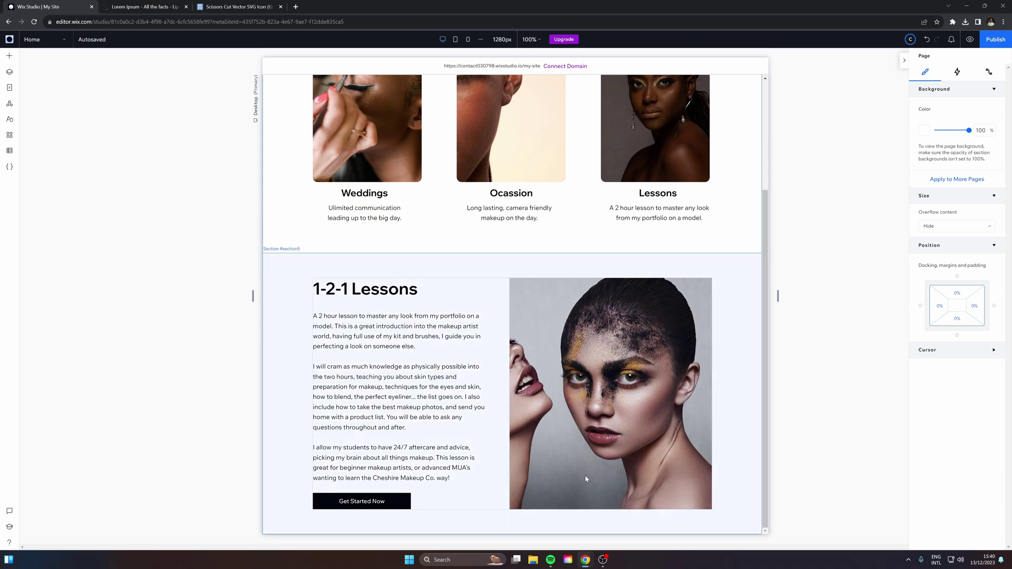
{"action": "scroll", "coordinate": [429, 95], "scroll_direction": "up", "scroll_amount": 3}
{"action": "scroll", "coordinate": [480, 289], "scroll_direction": "down", "scroll_amount": 2}
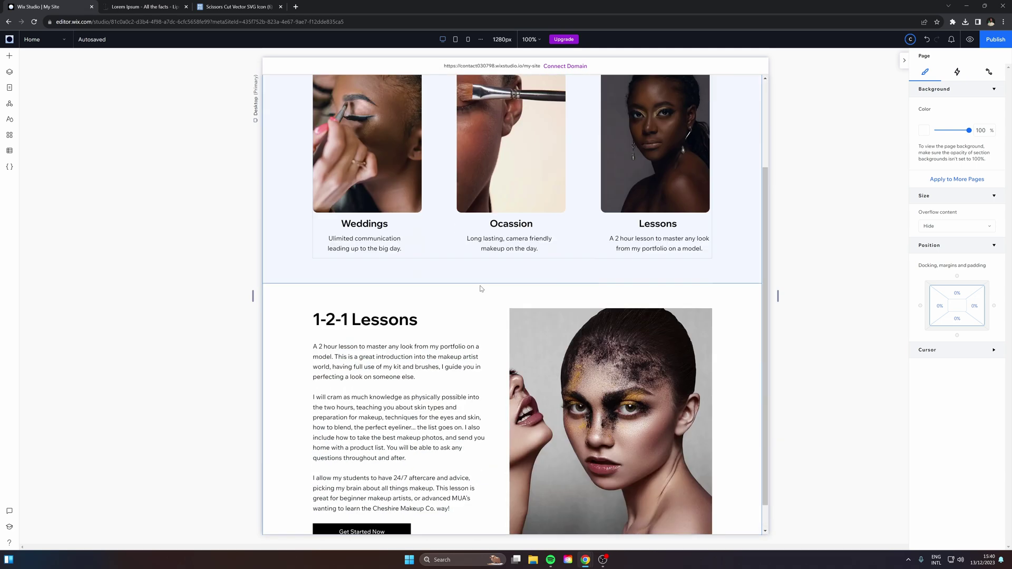
{"action": "scroll", "coordinate": [481, 288], "scroll_direction": "down", "scroll_amount": 1}
{"action": "scroll", "coordinate": [344, 263], "scroll_direction": "up", "scroll_amount": 3}
{"action": "scroll", "coordinate": [369, 258], "scroll_direction": "down", "scroll_amount": 3}
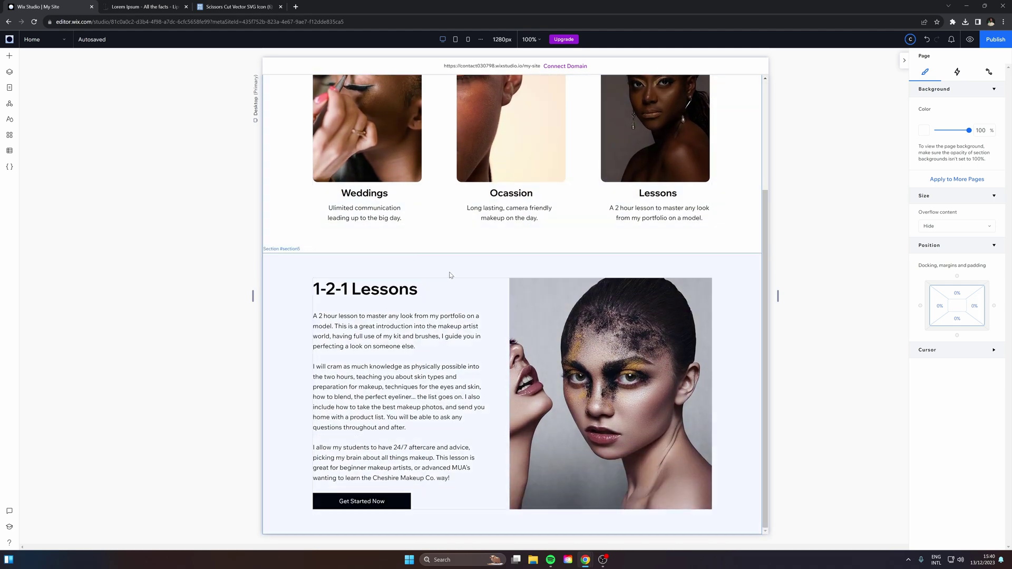
{"action": "scroll", "coordinate": [475, 238], "scroll_direction": "up", "scroll_amount": 4}
{"action": "scroll", "coordinate": [474, 238], "scroll_direction": "down", "scroll_amount": 3}
{"action": "scroll", "coordinate": [388, 216], "scroll_direction": "up", "scroll_amount": 4}
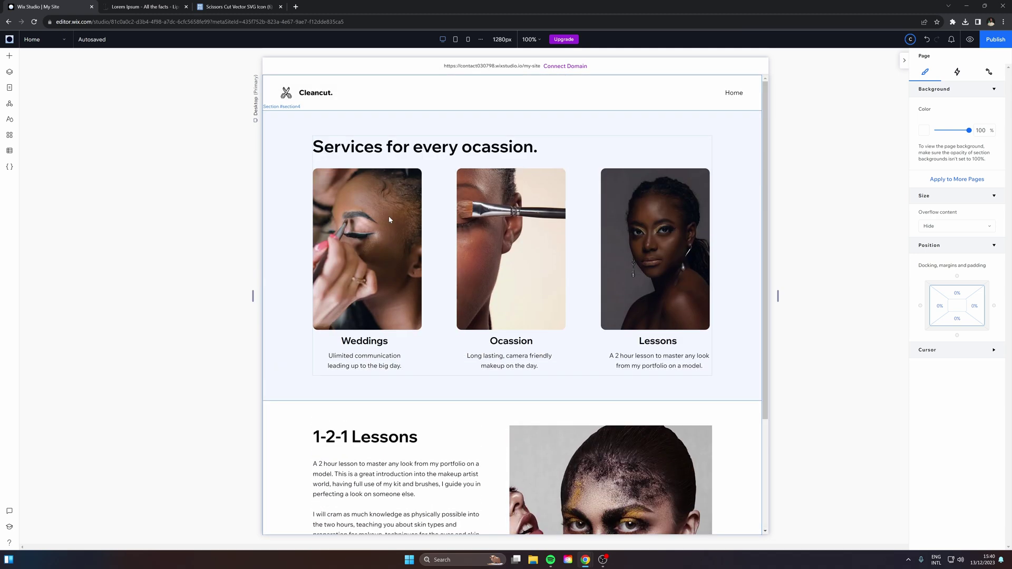
{"action": "scroll", "coordinate": [388, 216], "scroll_direction": "down", "scroll_amount": 4}
{"action": "left_click", "coordinate": [428, 353]}
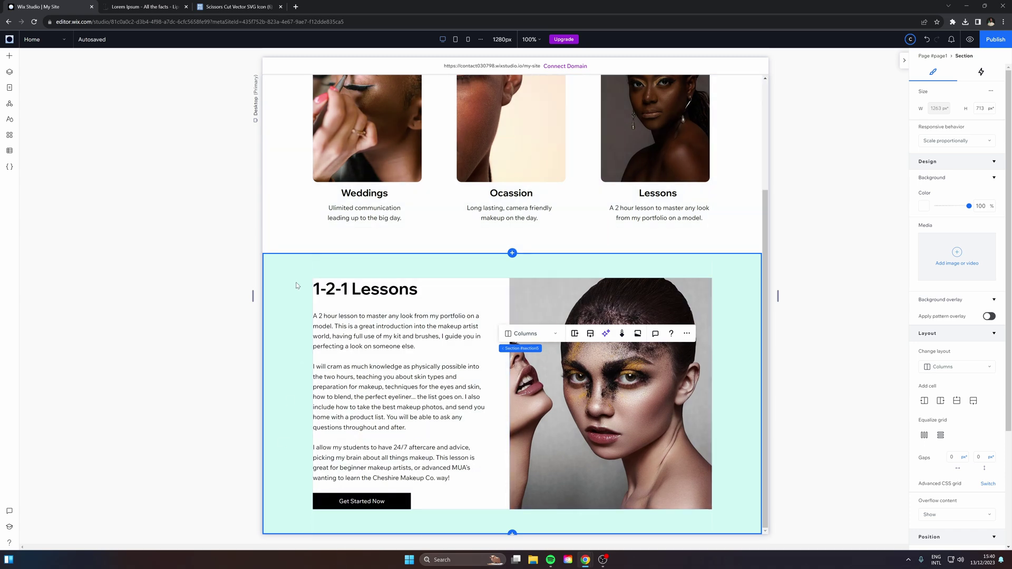
{"action": "scroll", "coordinate": [511, 406], "scroll_direction": "up", "scroll_amount": 3}
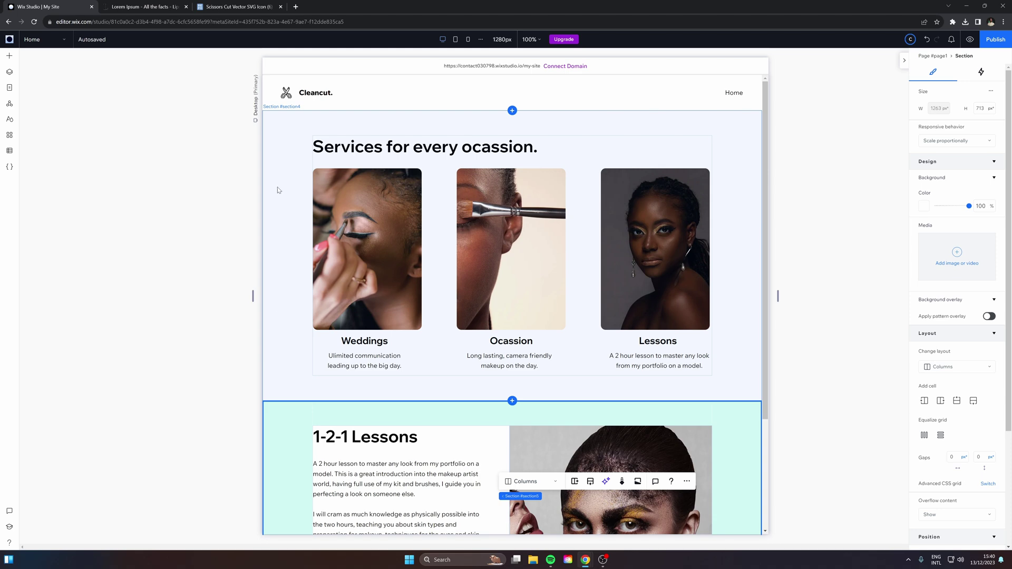
{"action": "scroll", "coordinate": [582, 368], "scroll_direction": "down", "scroll_amount": 3}
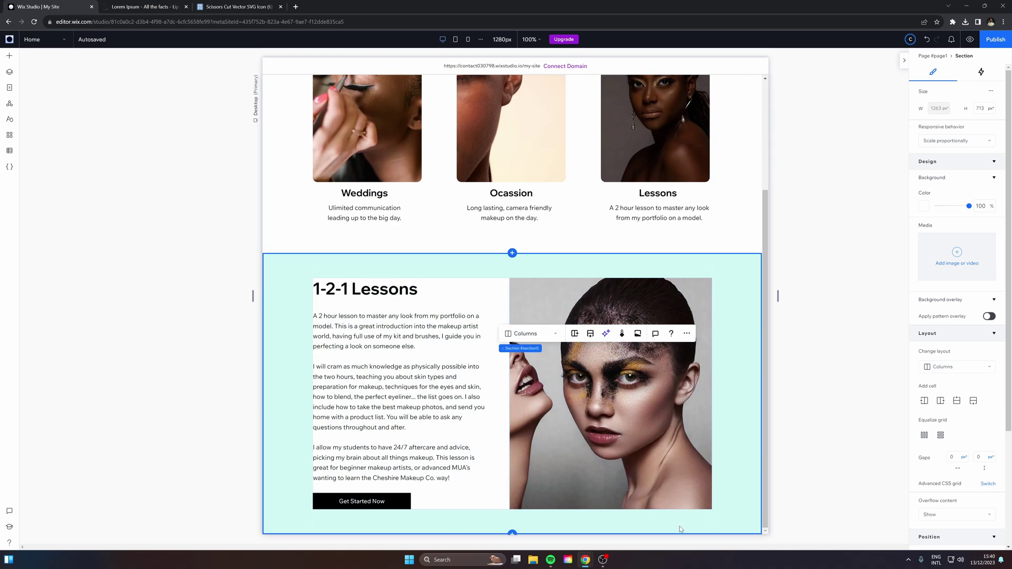
{"action": "scroll", "coordinate": [652, 495], "scroll_direction": "up", "scroll_amount": 3}
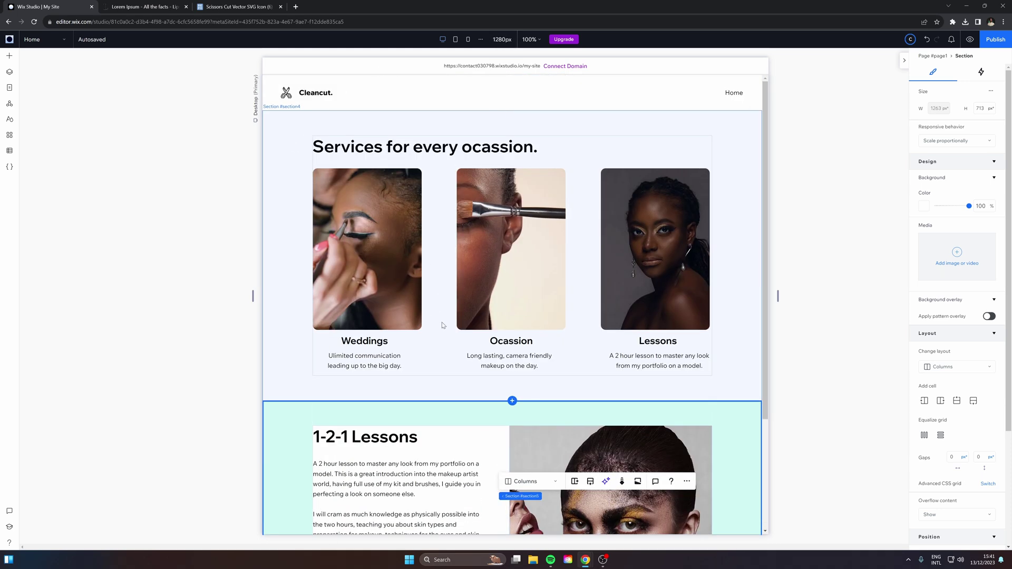
{"action": "key", "text": "Escape"}
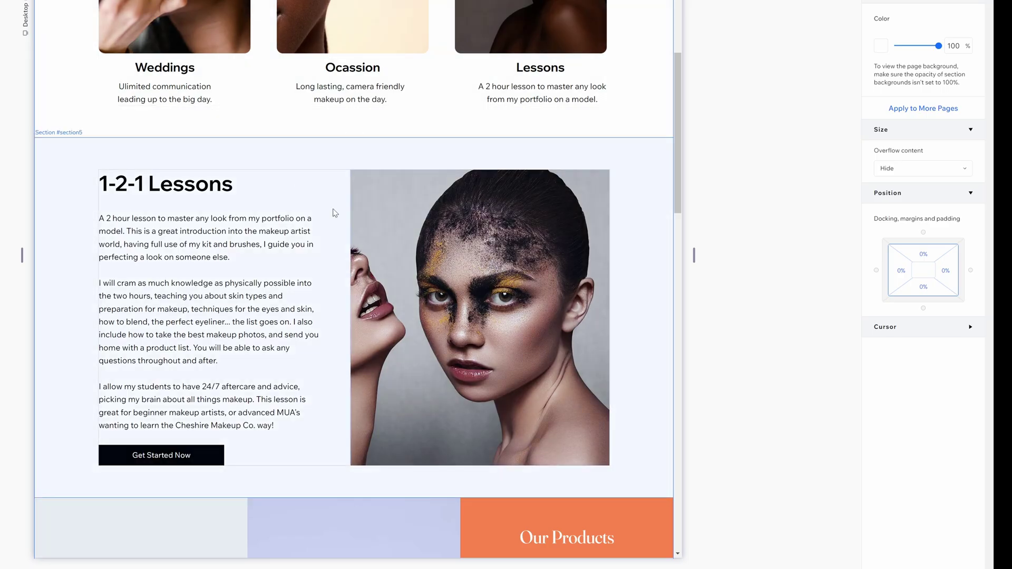
{"action": "scroll", "coordinate": [333, 213], "scroll_direction": "up", "scroll_amount": 4}
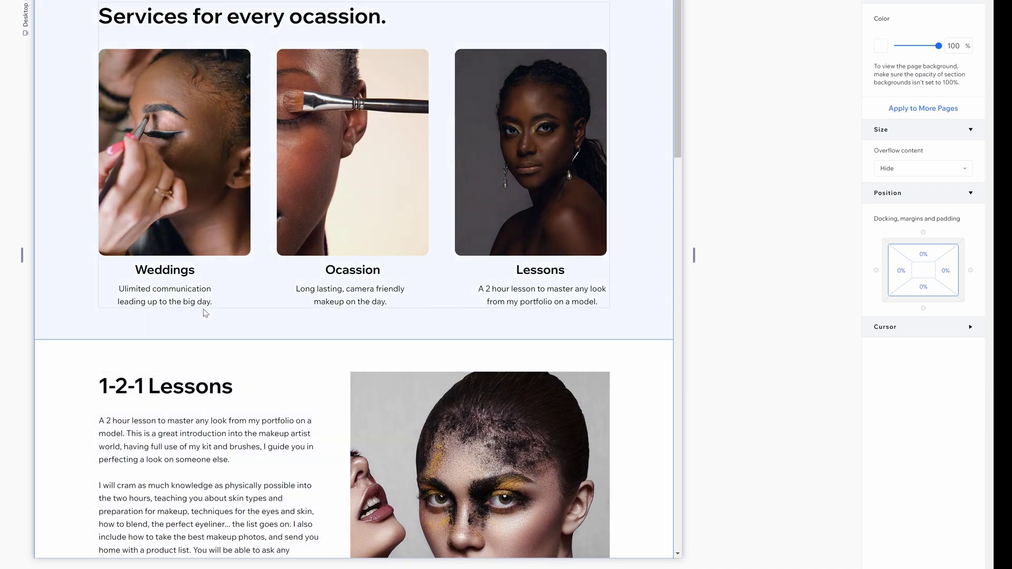
{"action": "scroll", "coordinate": [55, 74], "scroll_direction": "down", "scroll_amount": 2}
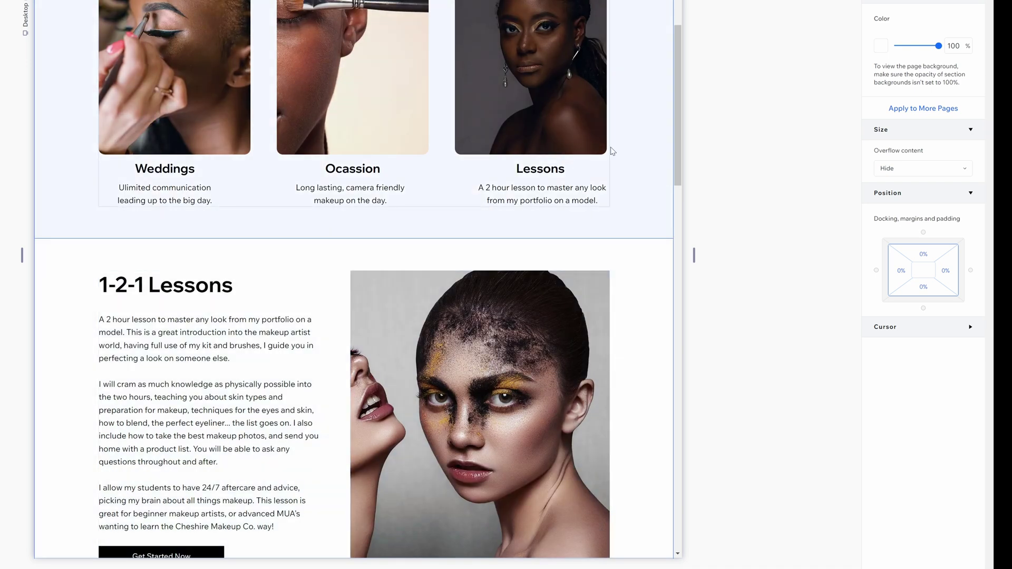
{"action": "scroll", "coordinate": [796, 342], "scroll_direction": "down", "scroll_amount": 1}
{"action": "left_click", "coordinate": [271, 252]}
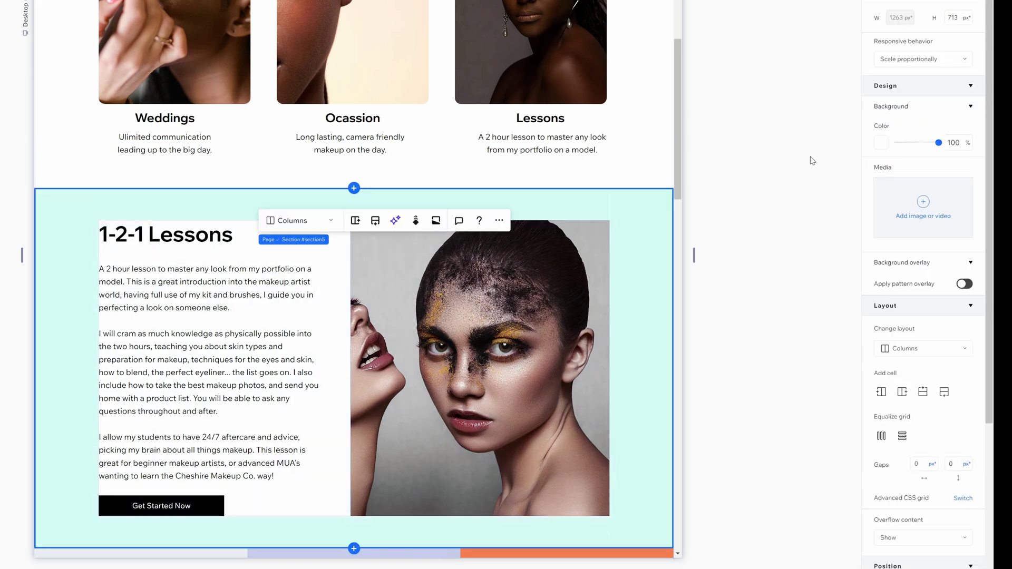
{"action": "scroll", "coordinate": [919, 304], "scroll_direction": "down", "scroll_amount": 1}
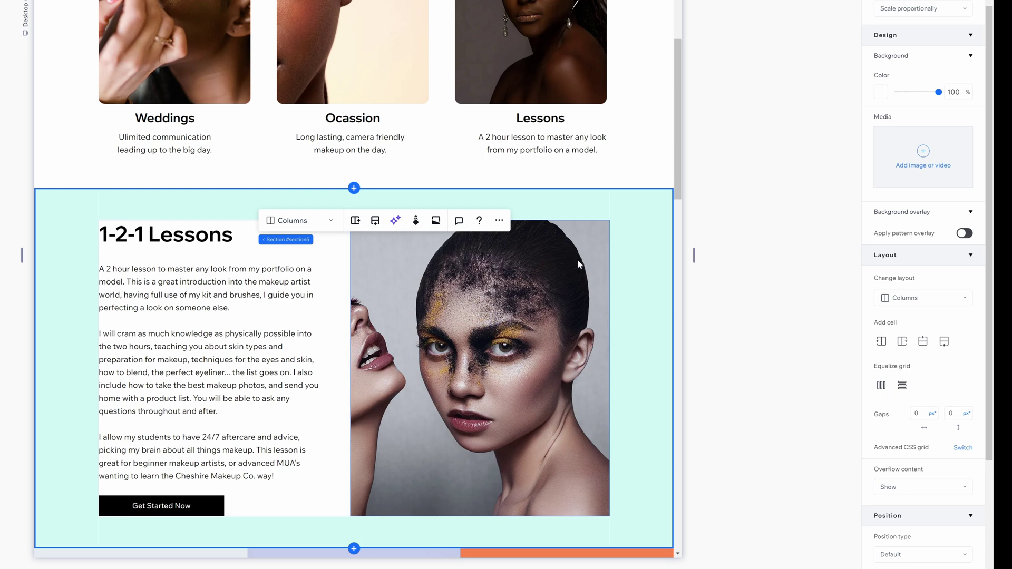
{"action": "scroll", "coordinate": [451, 340], "scroll_direction": "down", "scroll_amount": 2}
{"action": "scroll", "coordinate": [451, 340], "scroll_direction": "up", "scroll_amount": 2}
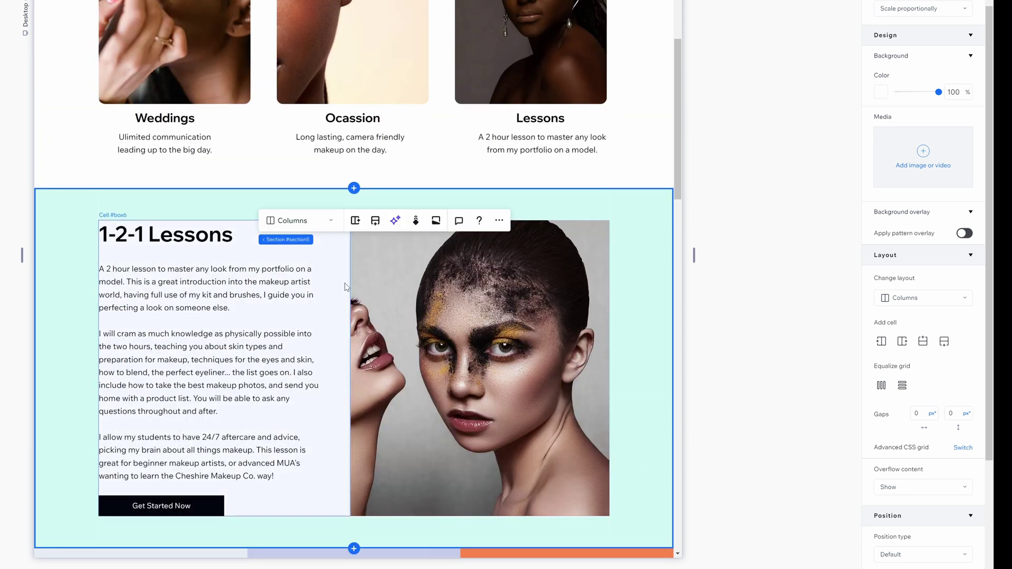
{"action": "scroll", "coordinate": [922, 327], "scroll_direction": "down", "scroll_amount": 3}
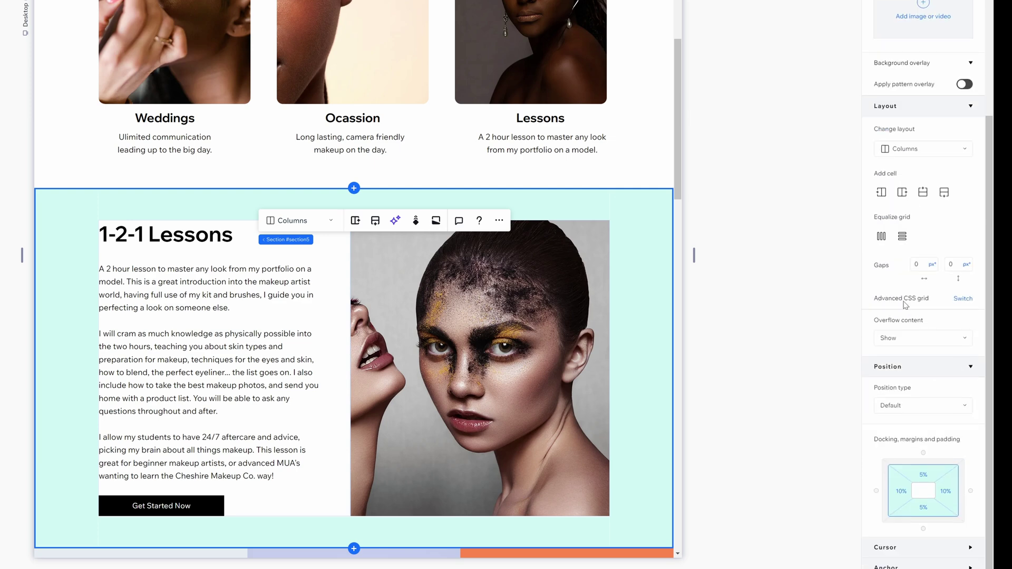
{"action": "scroll", "coordinate": [975, 272], "scroll_direction": "up", "scroll_amount": 4}
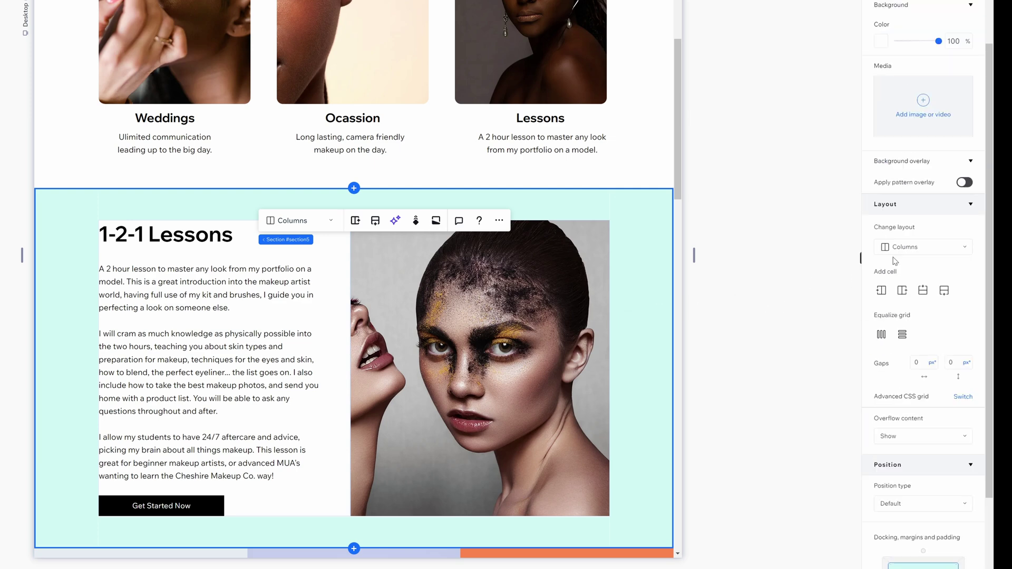
Turn on the grid pattern overlay for the 1-2-1 Lessons background and view the result
{"action": "left_click", "coordinate": [964, 283]}
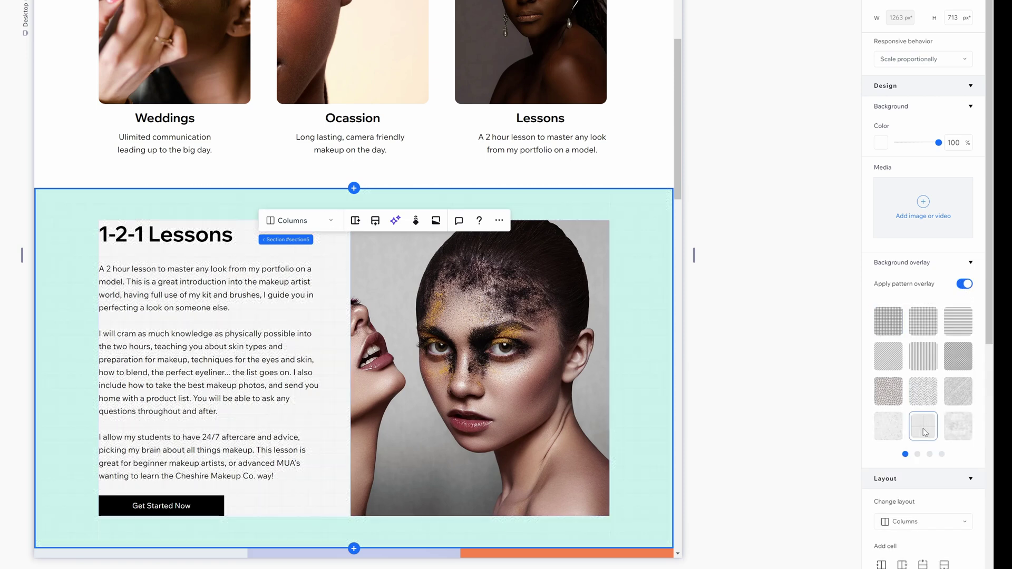
{"action": "left_click", "coordinate": [764, 369]}
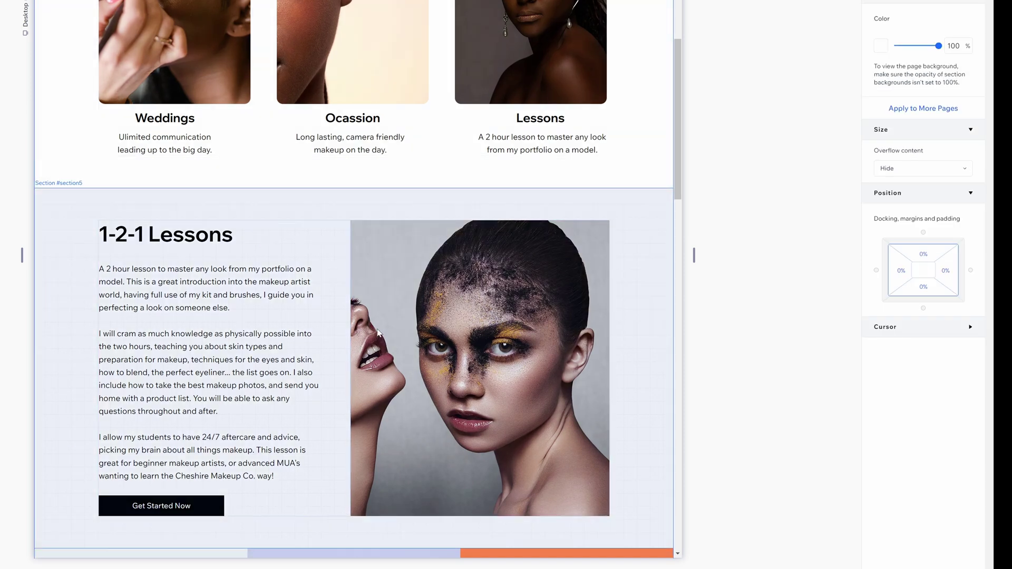
{"action": "scroll", "coordinate": [690, 236], "scroll_direction": "down", "scroll_amount": 1}
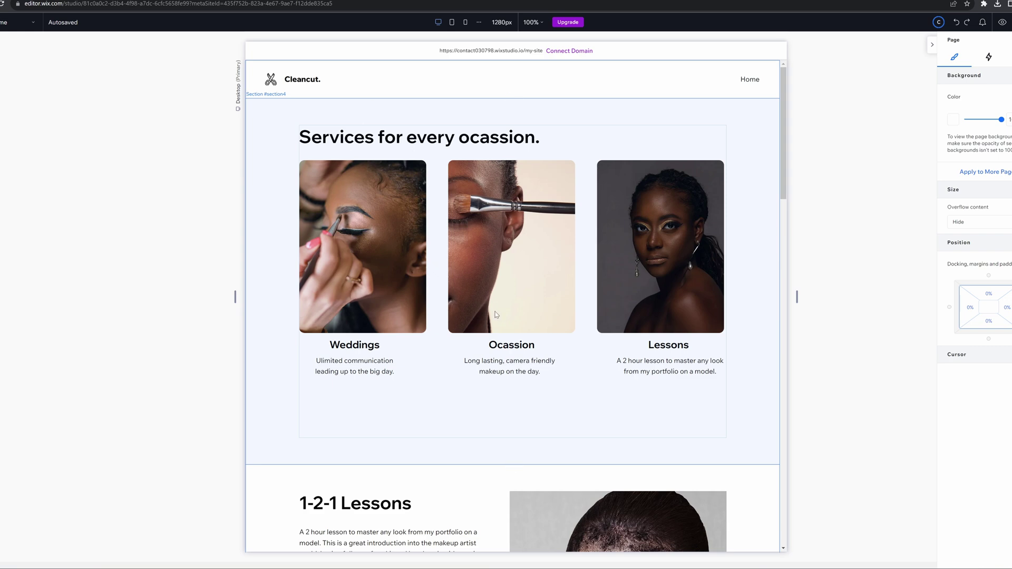
{"action": "left_click_drag", "start_coordinate": [787, 122], "coordinate": [789, 434]}
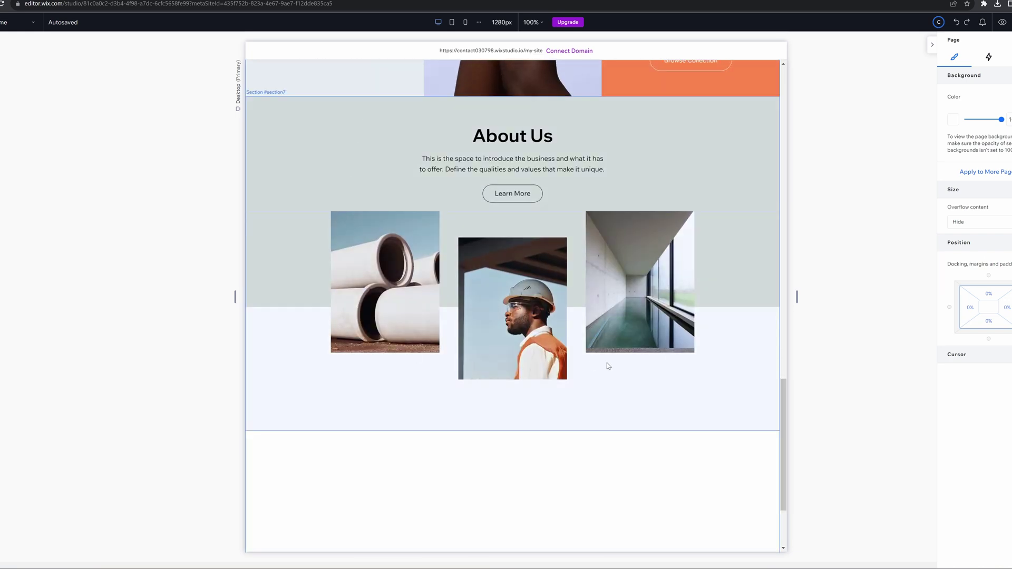
{"action": "left_click", "coordinate": [495, 356]}
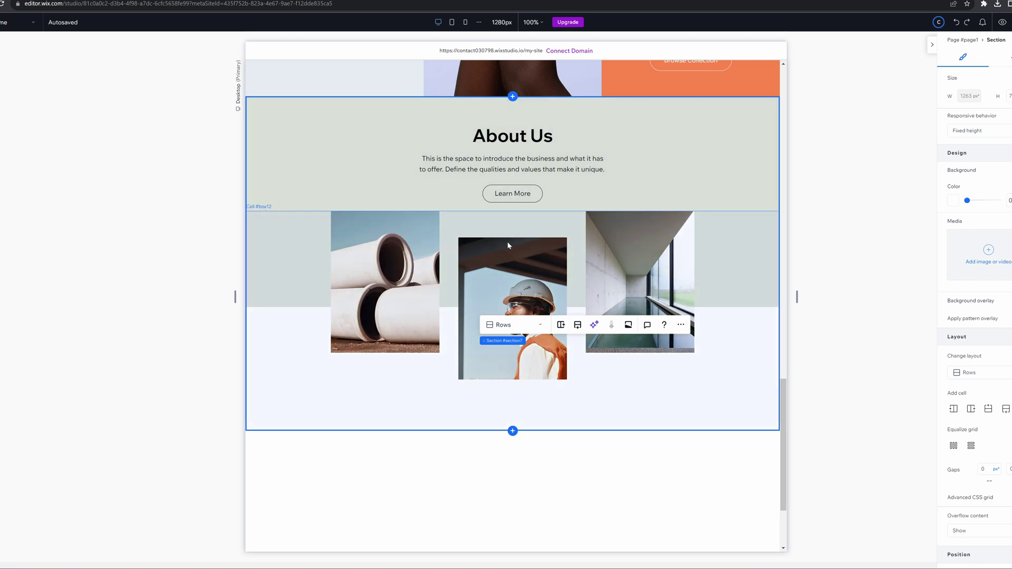
{"action": "left_click", "coordinate": [508, 257]}
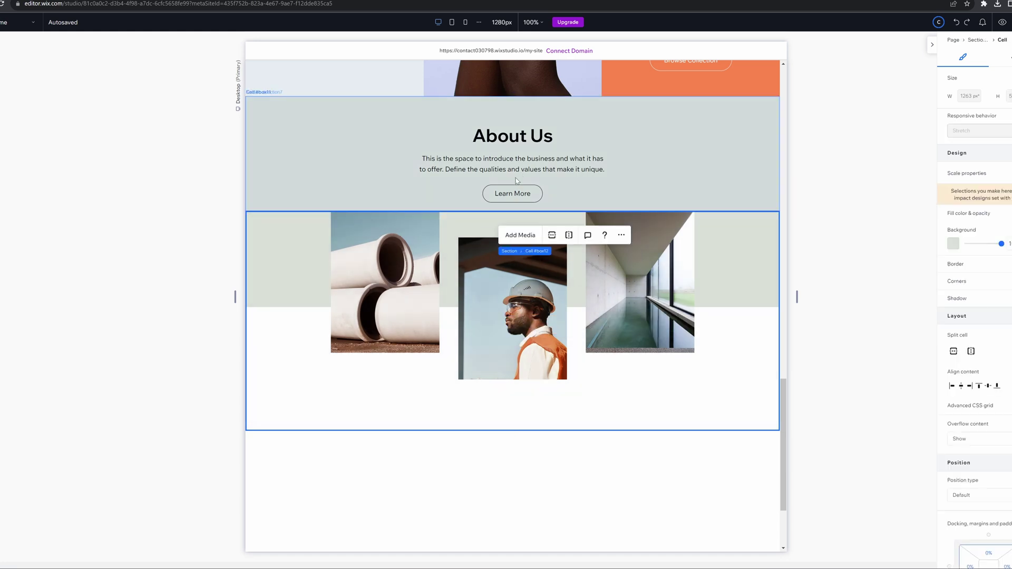
{"action": "left_click_drag", "start_coordinate": [501, 259], "coordinate": [502, 245]}
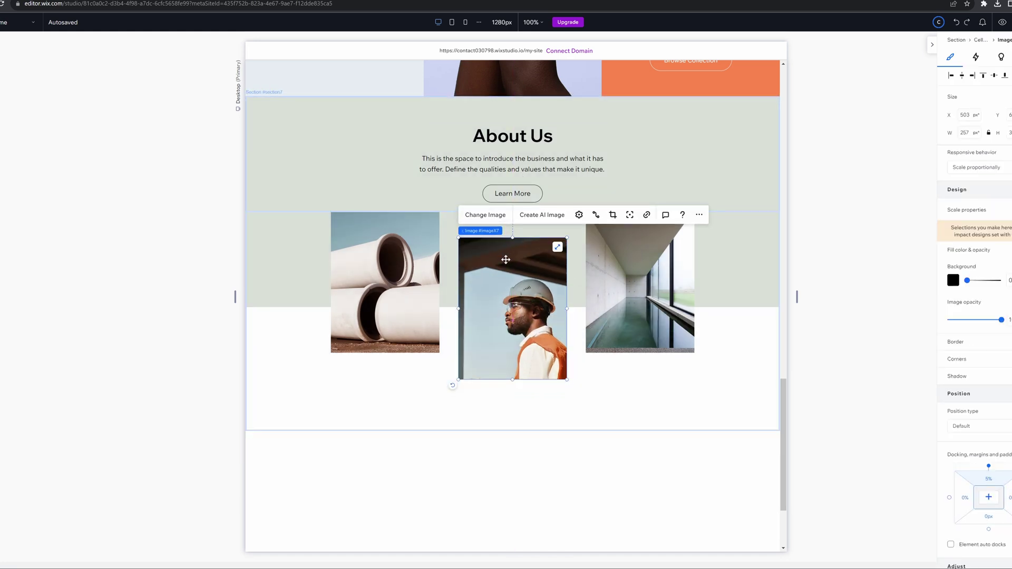
{"action": "left_click", "coordinate": [856, 277]}
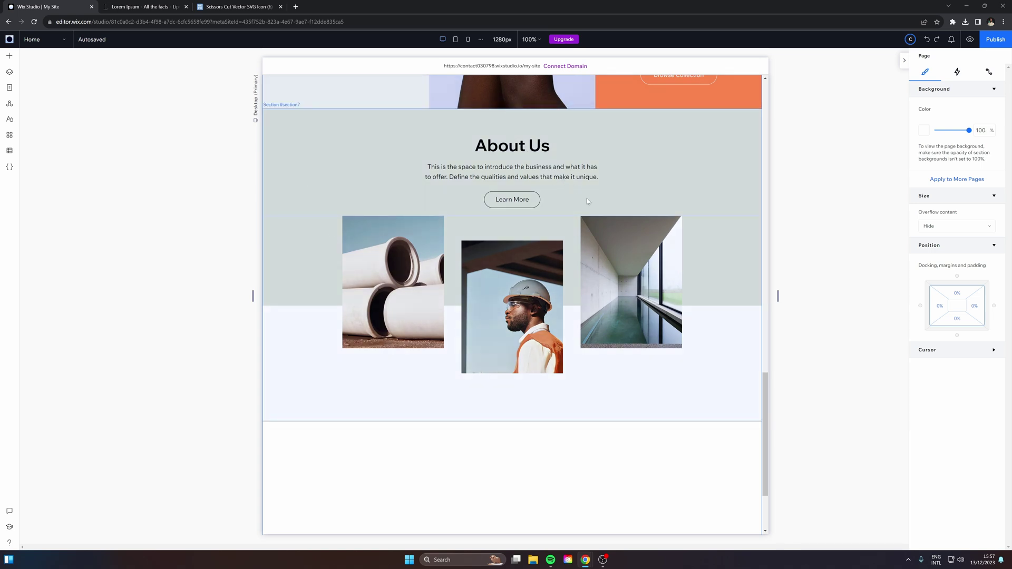
{"action": "scroll", "coordinate": [606, 277], "scroll_direction": "up", "scroll_amount": 10}
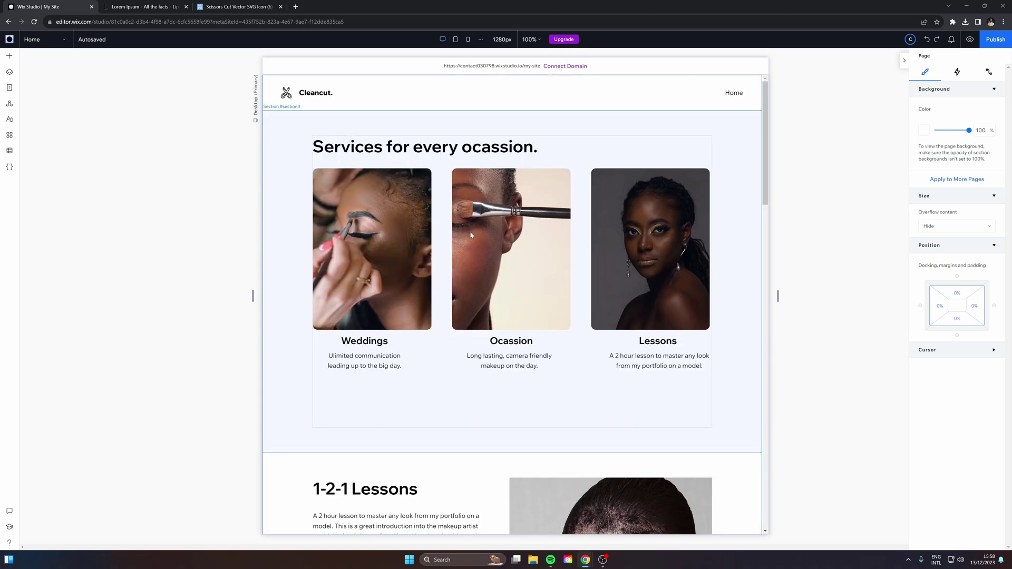
{"action": "left_click", "coordinate": [394, 261]}
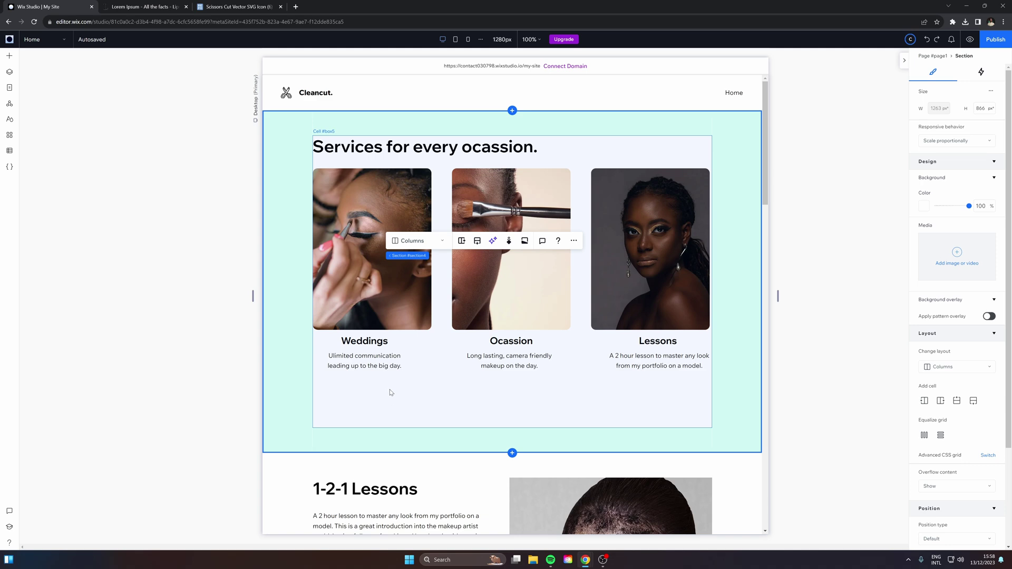
{"action": "scroll", "coordinate": [390, 393], "scroll_direction": "down", "scroll_amount": 12}
{"action": "scroll", "coordinate": [356, 118], "scroll_direction": "up", "scroll_amount": 1}
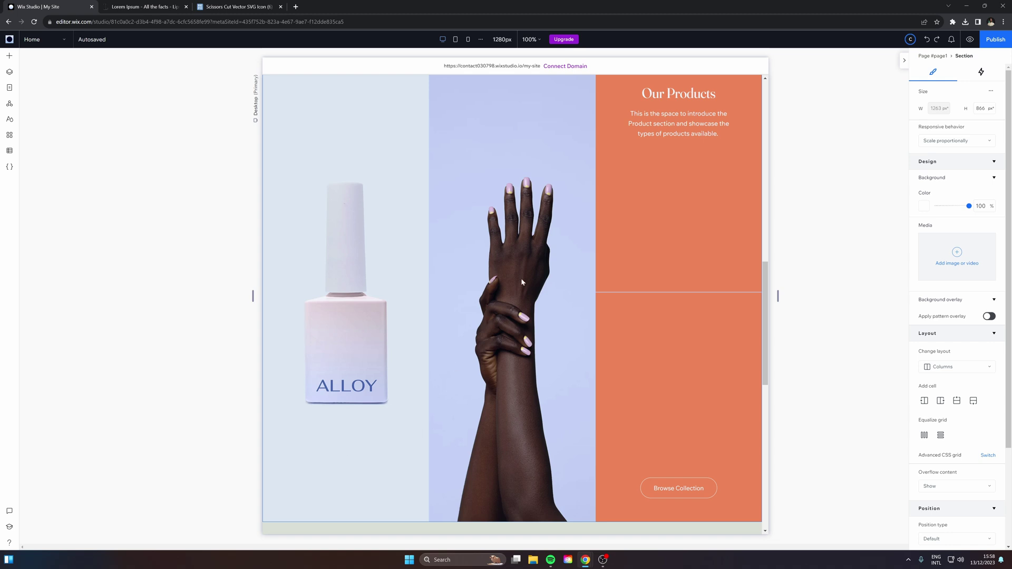
{"action": "key", "text": "Escape"}
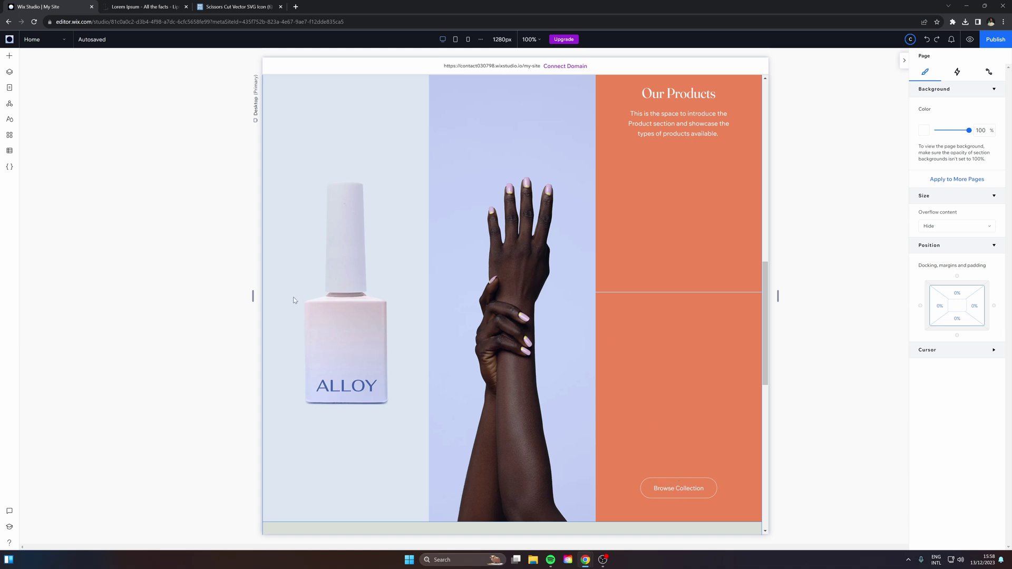
{"action": "scroll", "coordinate": [457, 210], "scroll_direction": "down", "scroll_amount": 1}
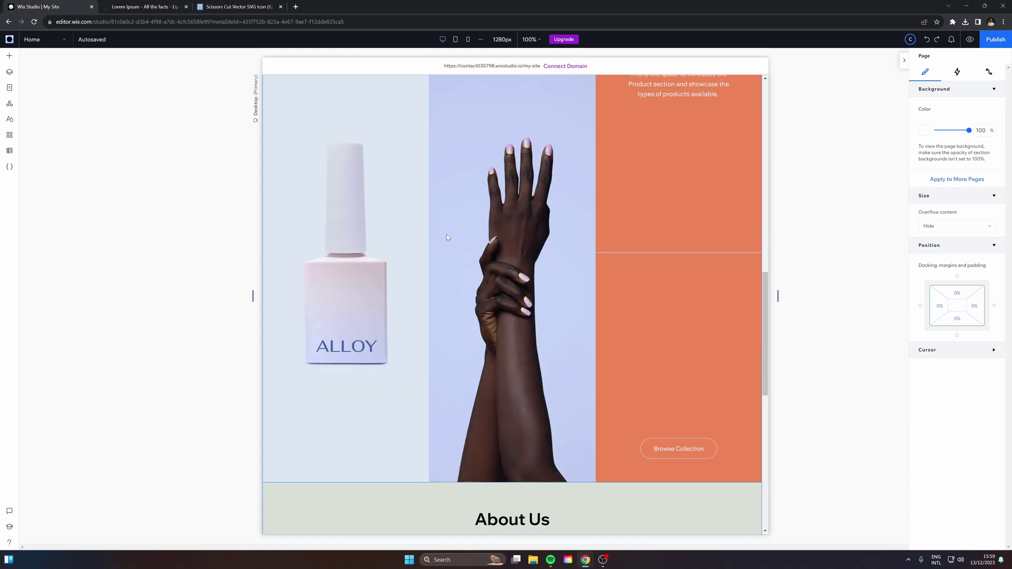
{"action": "scroll", "coordinate": [446, 237], "scroll_direction": "up", "scroll_amount": 2}
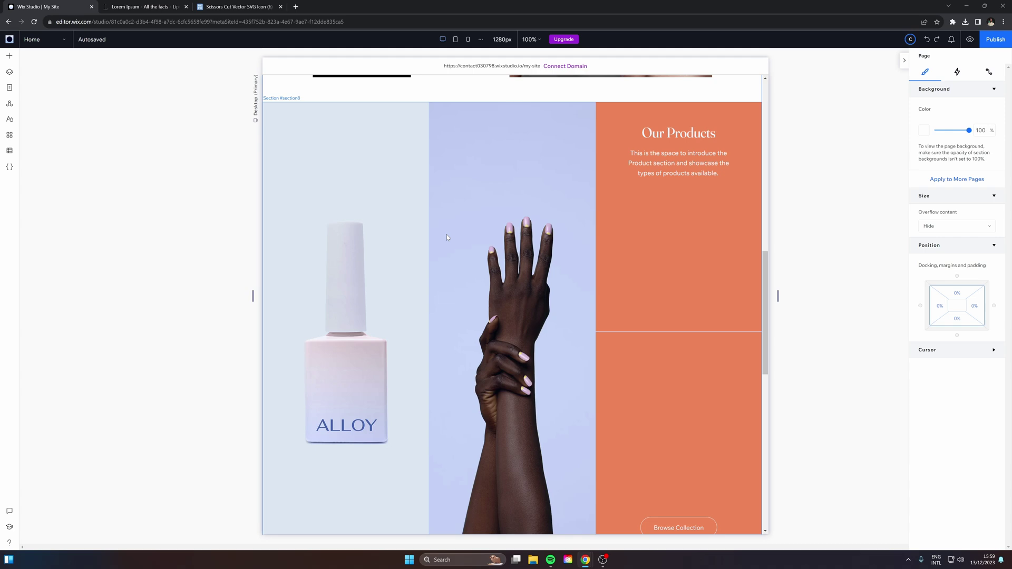
{"action": "scroll", "coordinate": [447, 235], "scroll_direction": "down", "scroll_amount": 8}
{"action": "scroll", "coordinate": [445, 243], "scroll_direction": "up", "scroll_amount": 20}
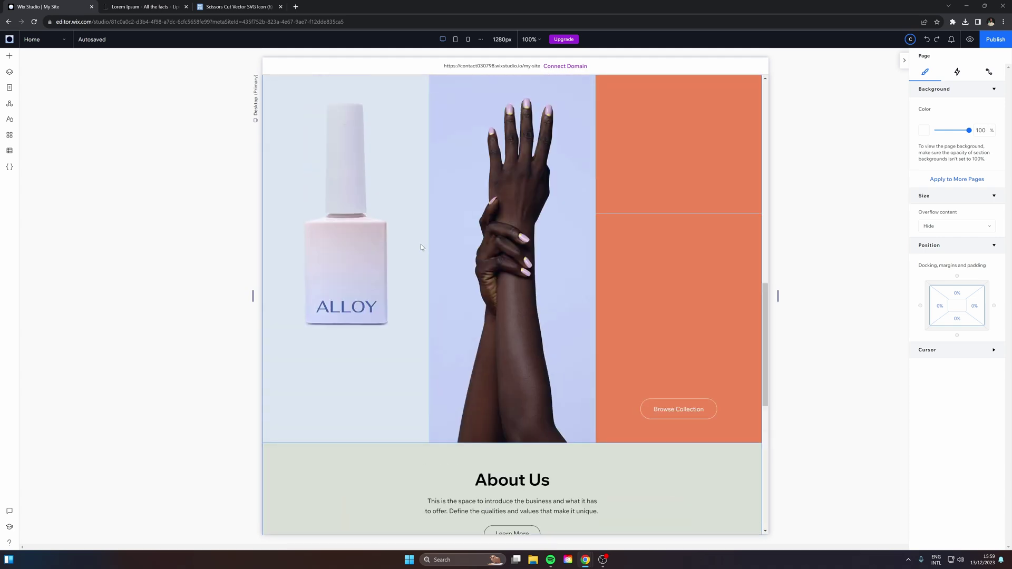
{"action": "scroll", "coordinate": [143, 192], "scroll_direction": "down", "scroll_amount": 18}
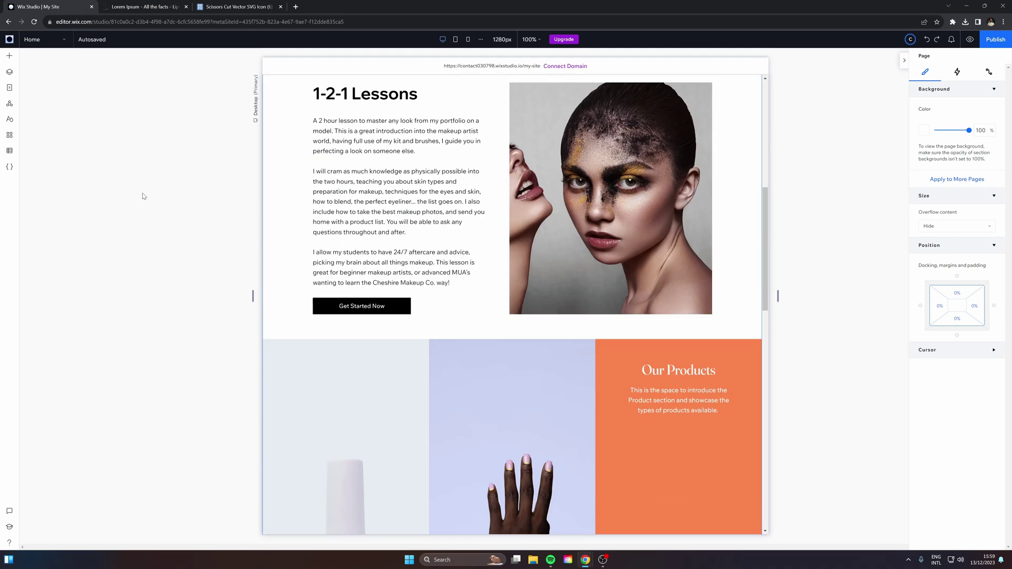